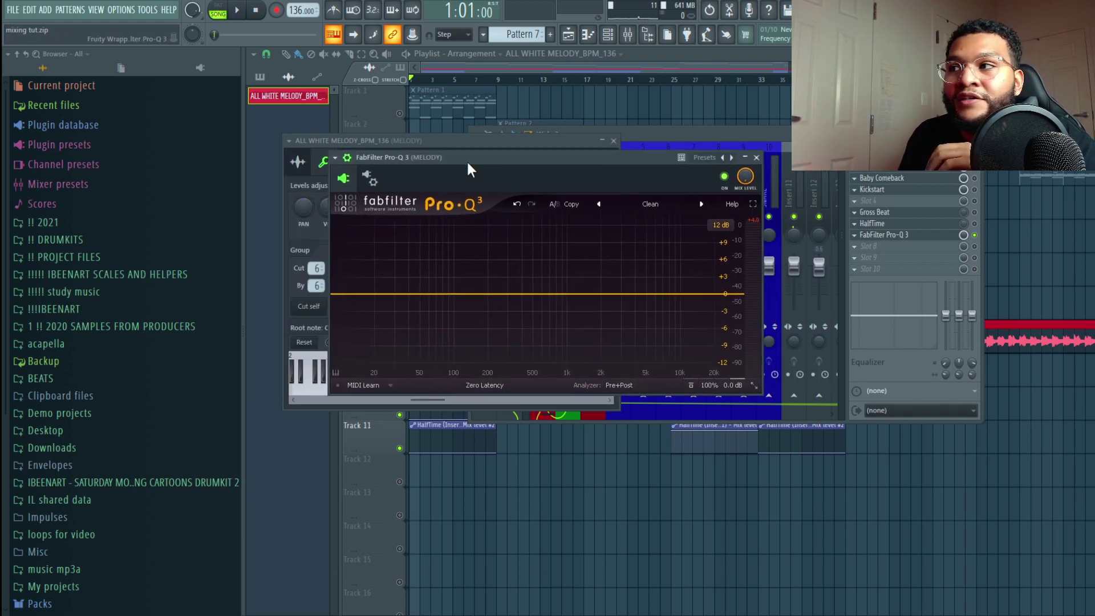
Step: View the RC-20 Retro Color, Baby Comeback and Kickstart effects loaded on the MELODY track
click(920, 178)
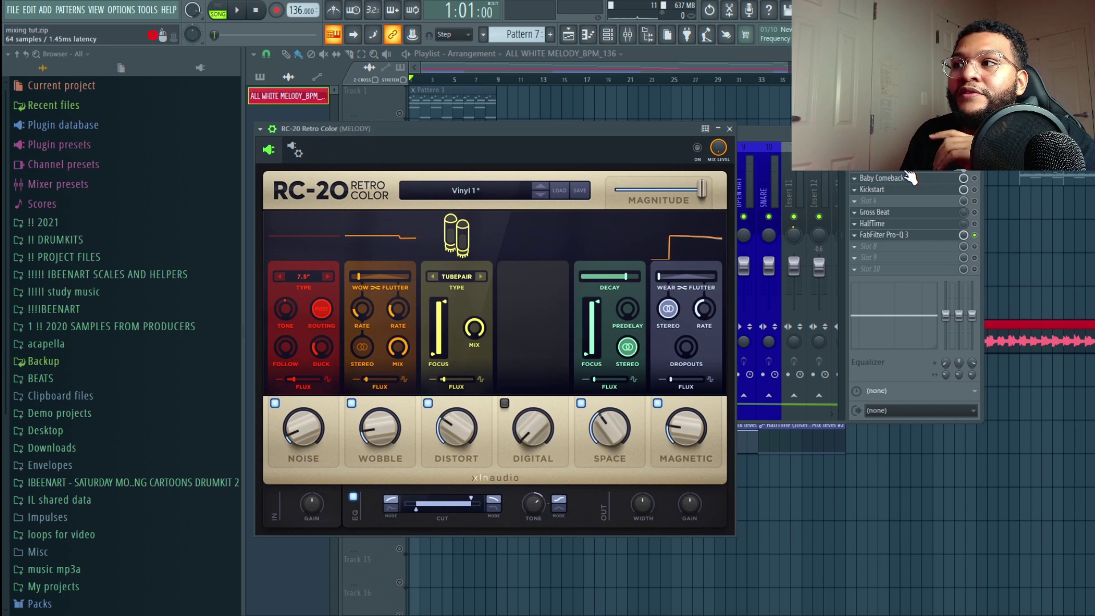
click(910, 178)
click(905, 180)
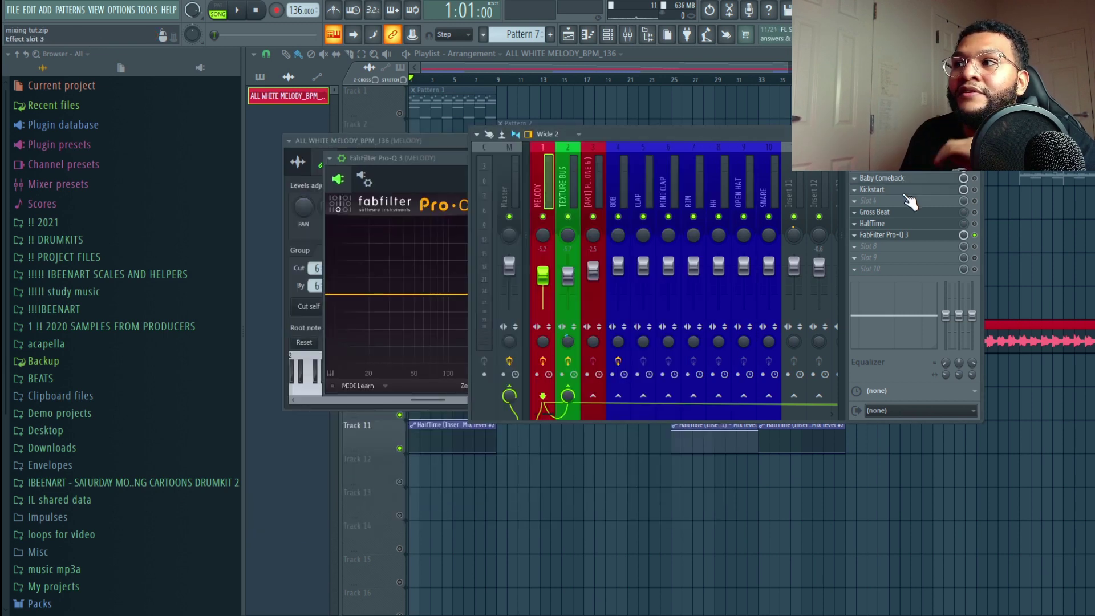
click(906, 191)
click(905, 191)
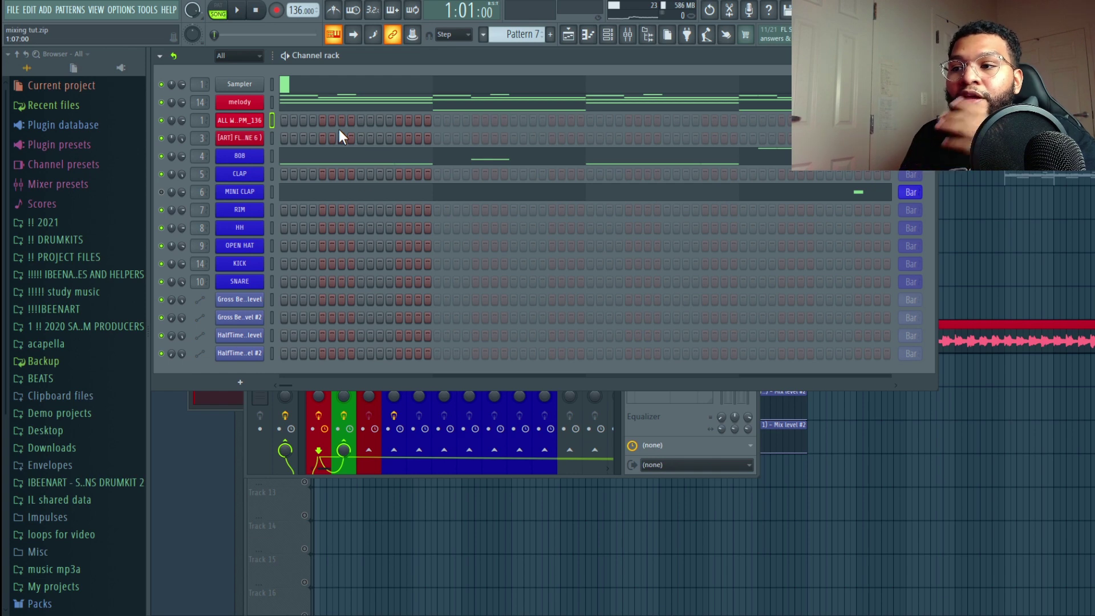
Step: Load Fruity Parametric EQ 2 on the Master track and play the soloed 808 to examine its frequency spectrum
click(691, 457)
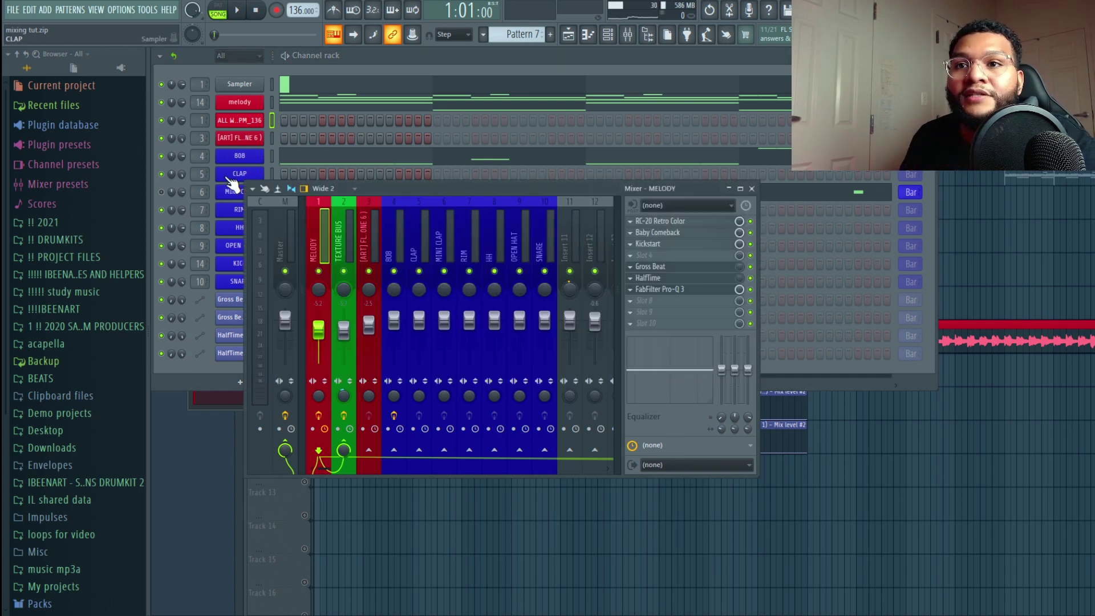
click(290, 219)
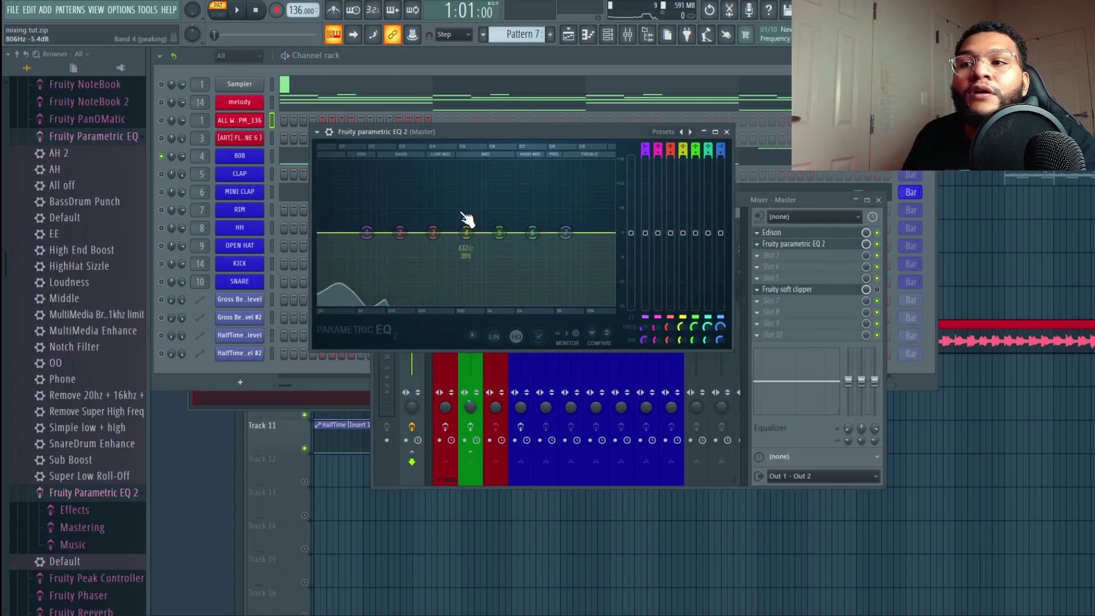
click(240, 10)
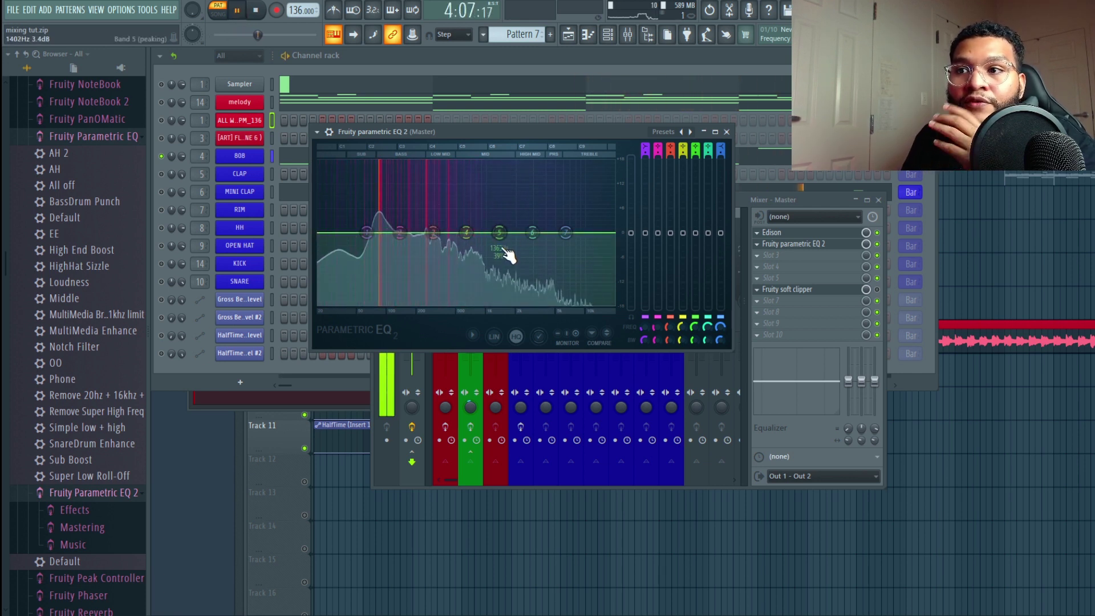
click(256, 11)
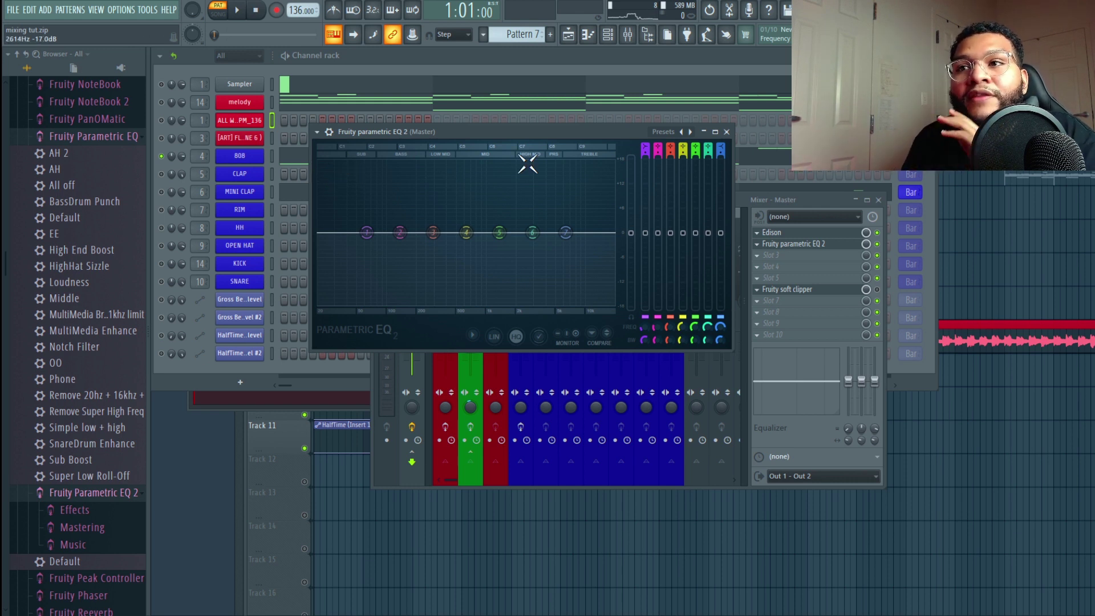
Step: Remove Fruity Parametric EQ 2 from the Master track and select the CLAP track
click(757, 246)
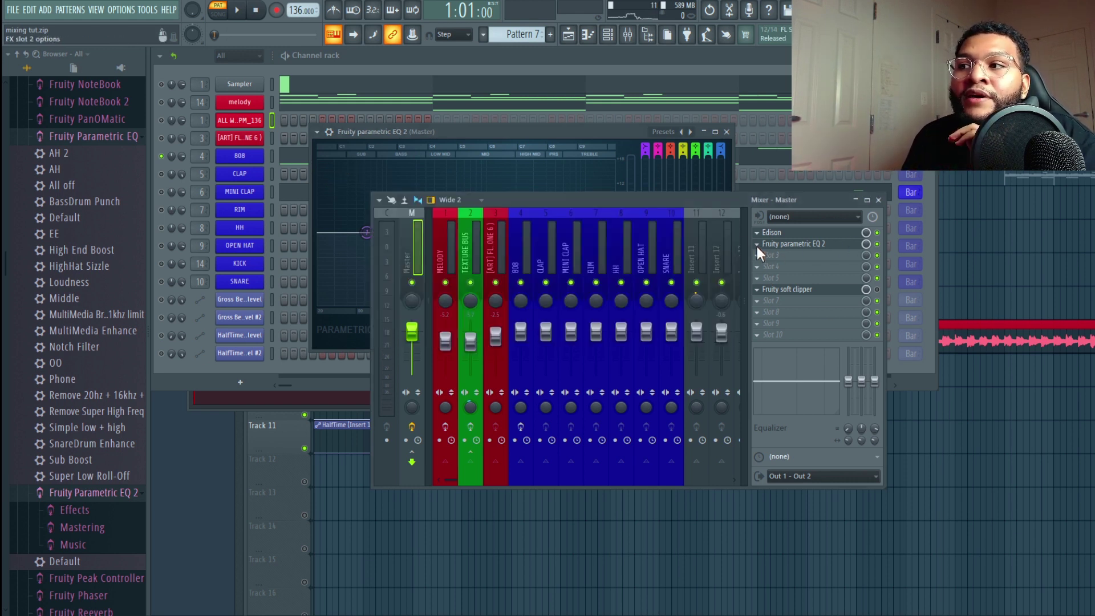
click(793, 273)
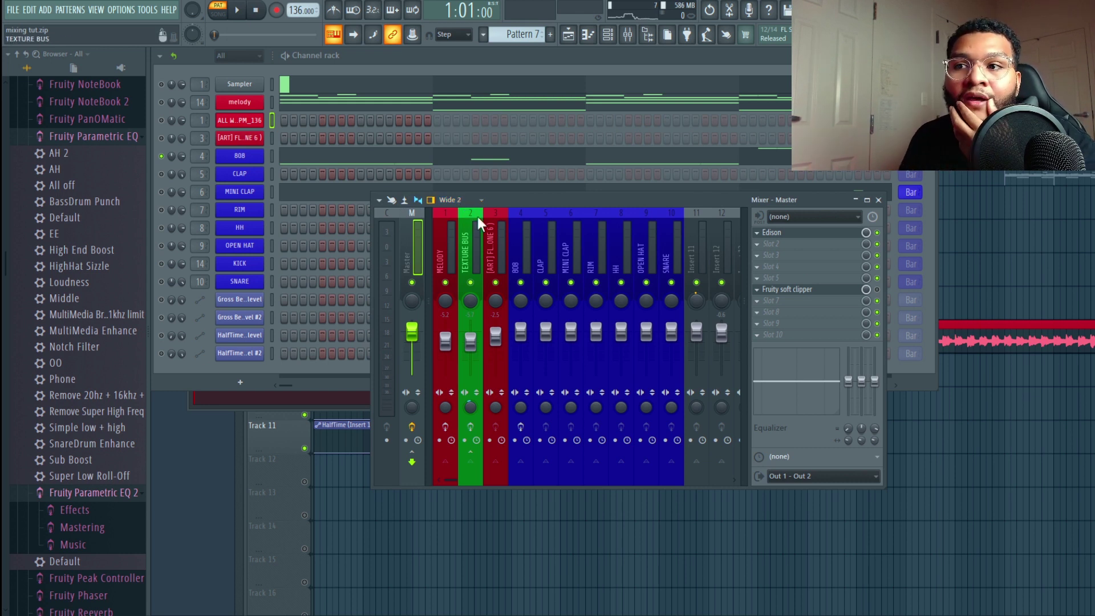
click(542, 243)
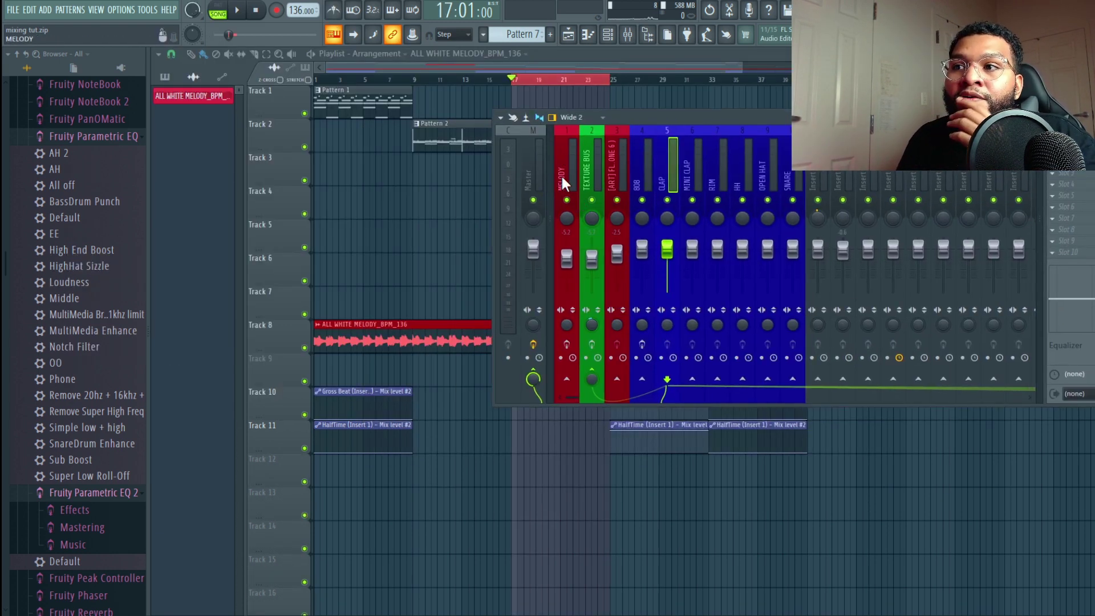
Step: Solo the Insert 14 mixer track and lower its volume to -7.8 dB during playback
click(563, 182)
right_click(568, 201)
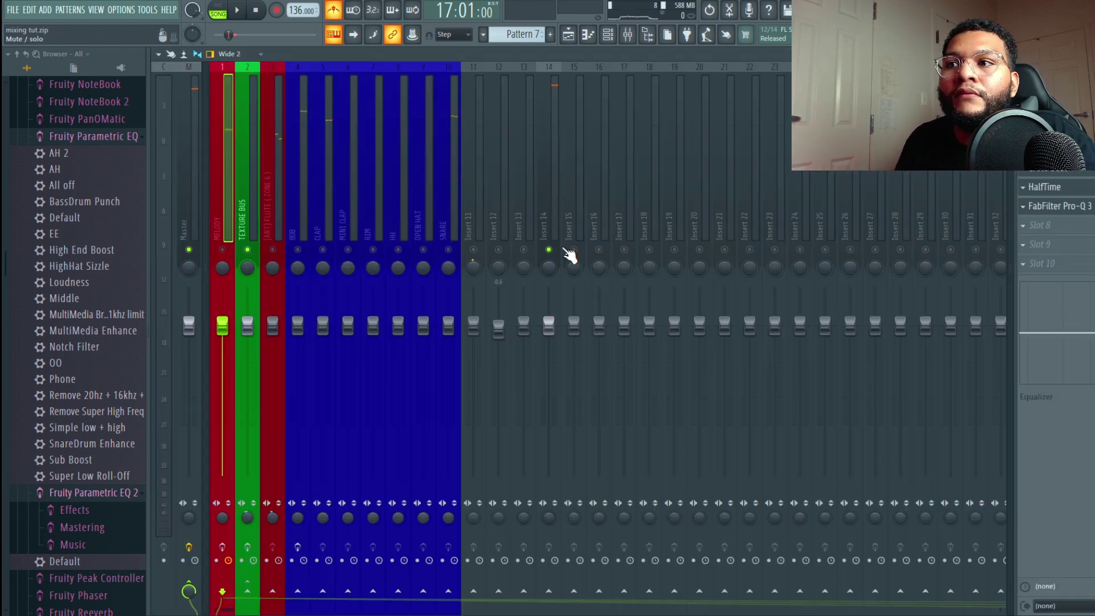
click(551, 266)
key(space)
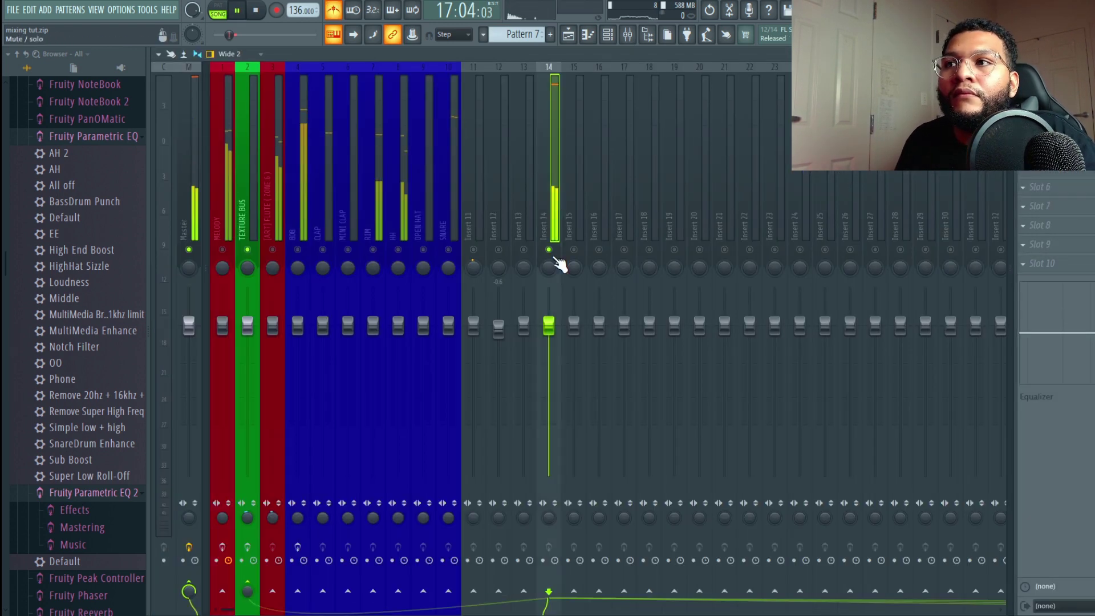
drag(551, 327, 549, 374)
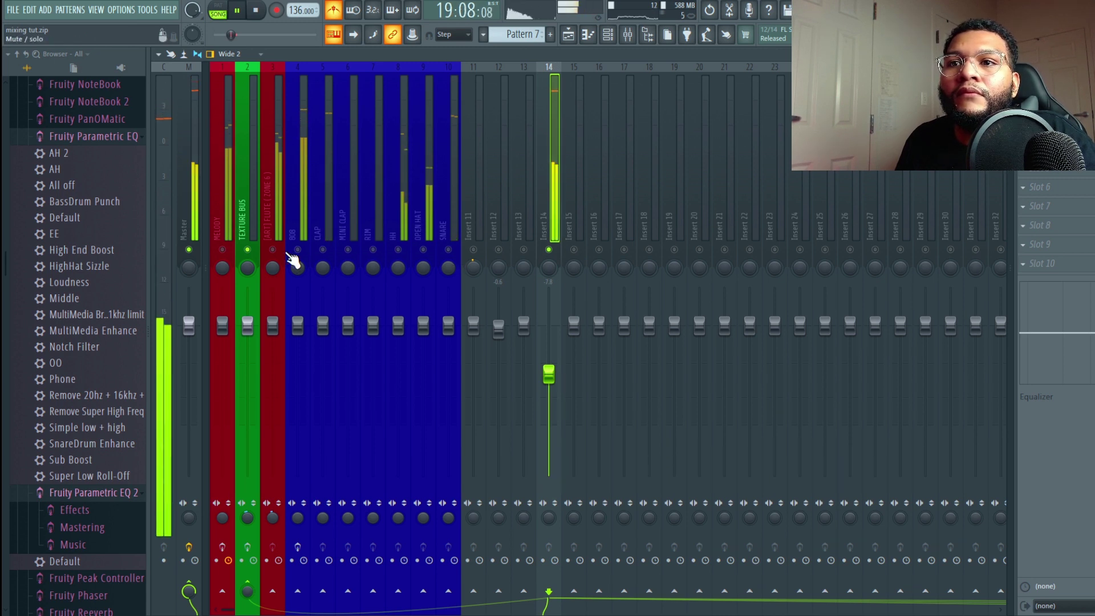
Step: Lower the 808 track to -8.2 dB and the CLAP track to -6.7 dB in the mixer
click(298, 327)
drag(297, 327, 297, 376)
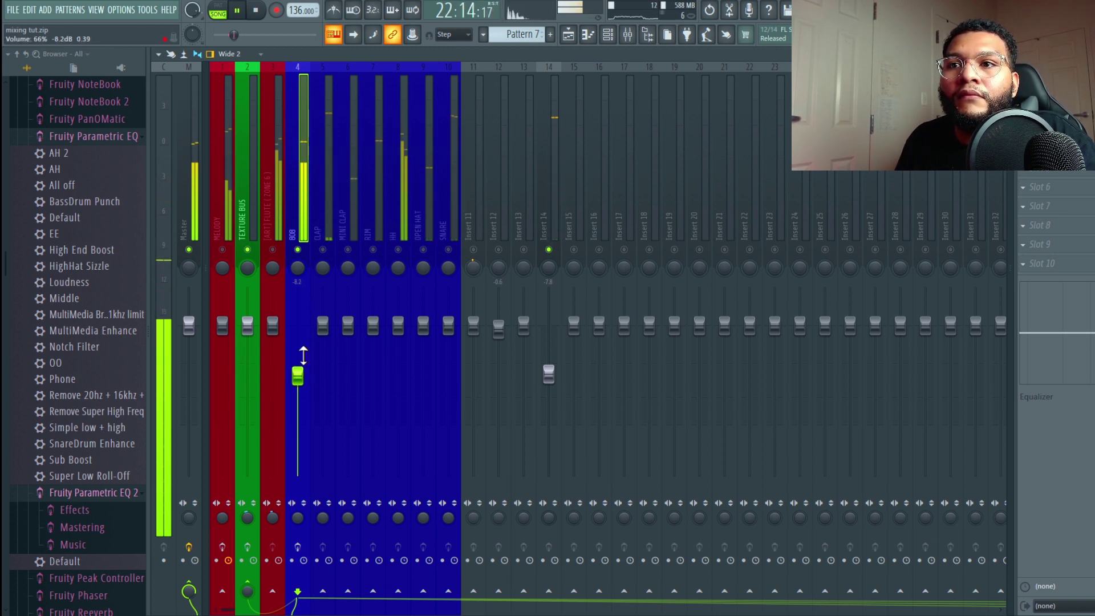
drag(323, 325, 323, 356)
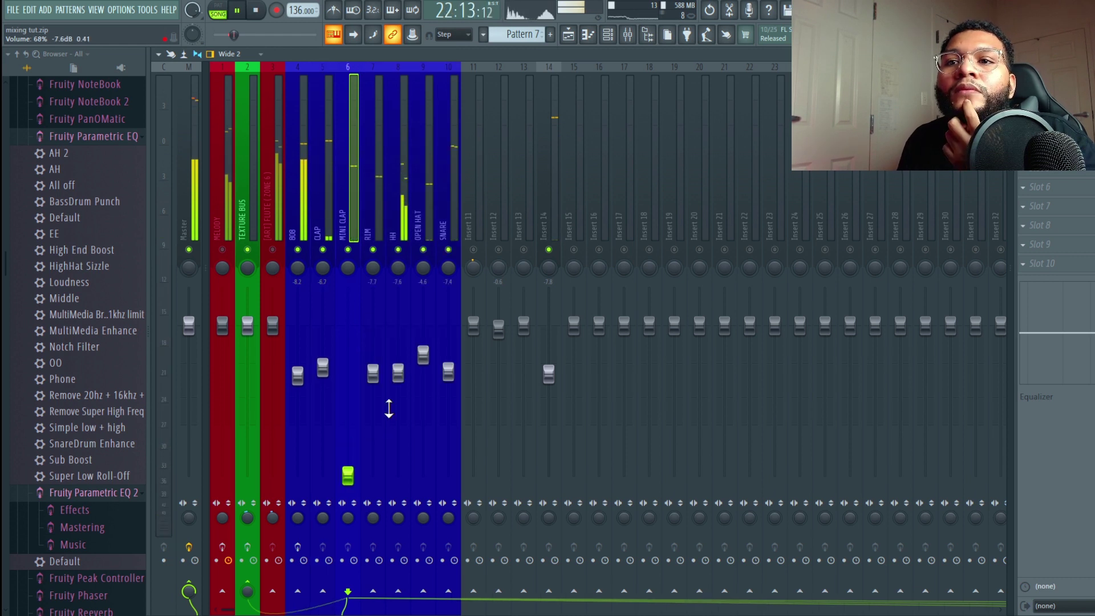
Step: Solo the MELODY track to set it to -7.5 dB, and lower the flute track to -13.9 dB against the full mix
right_click(222, 250)
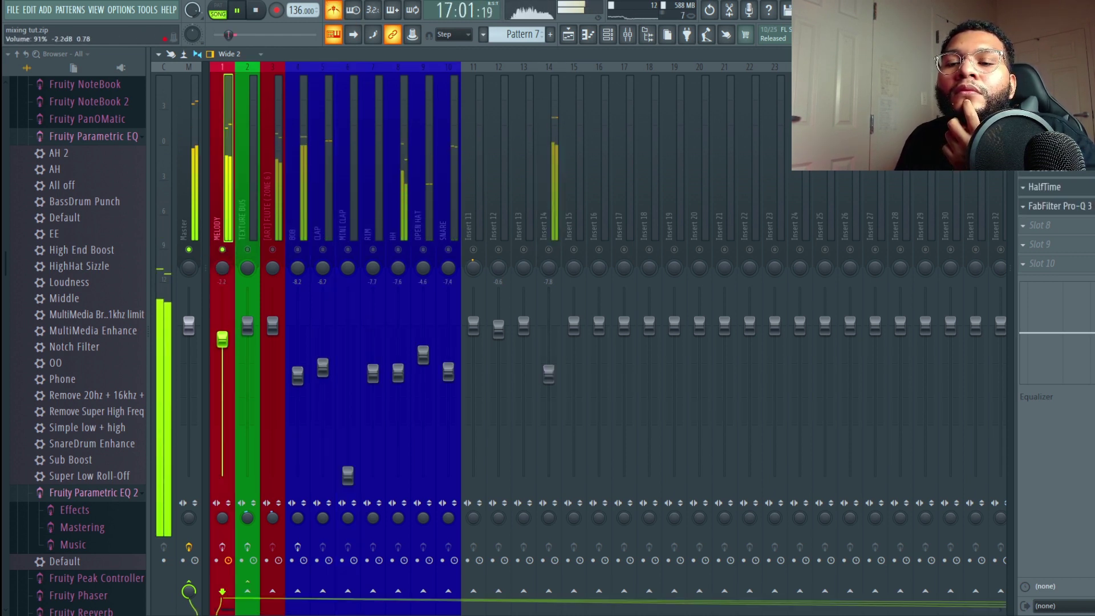
drag(222, 334, 222, 386)
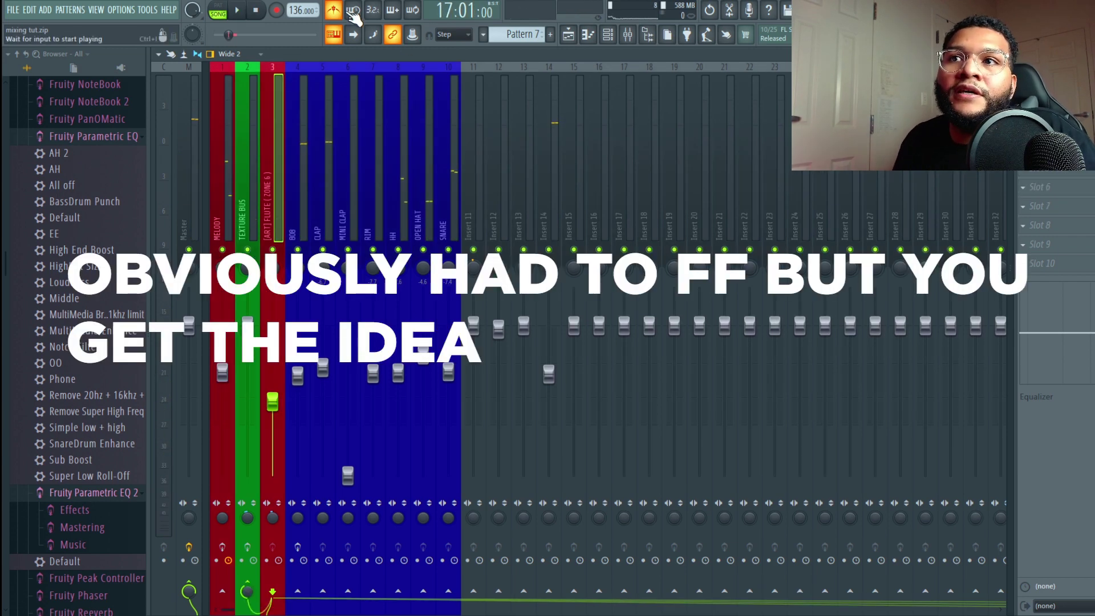
key(space)
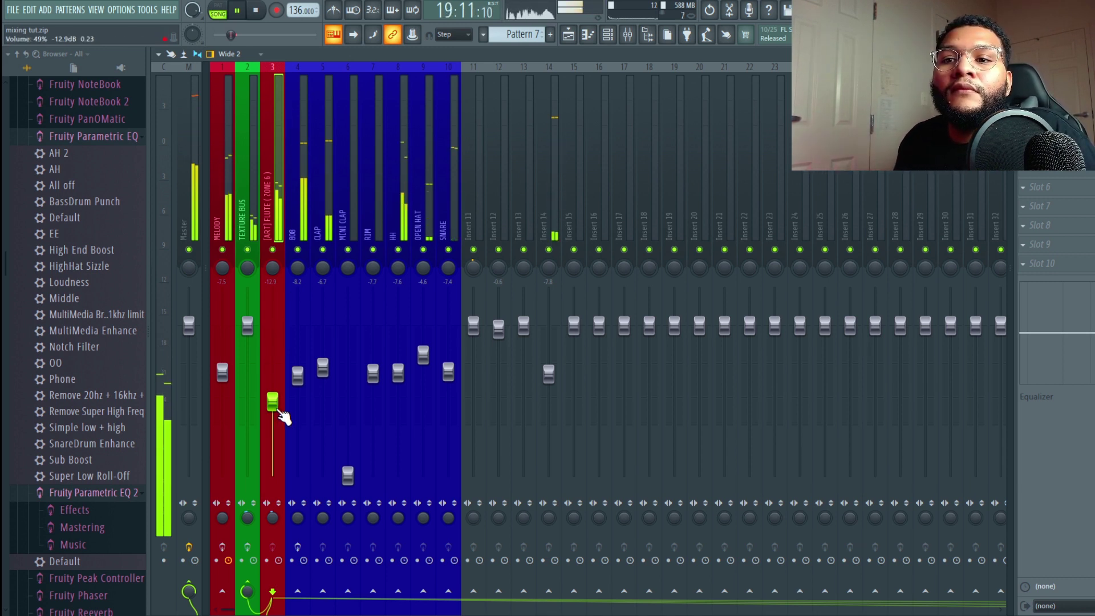
drag(274, 405, 275, 410)
click(346, 237)
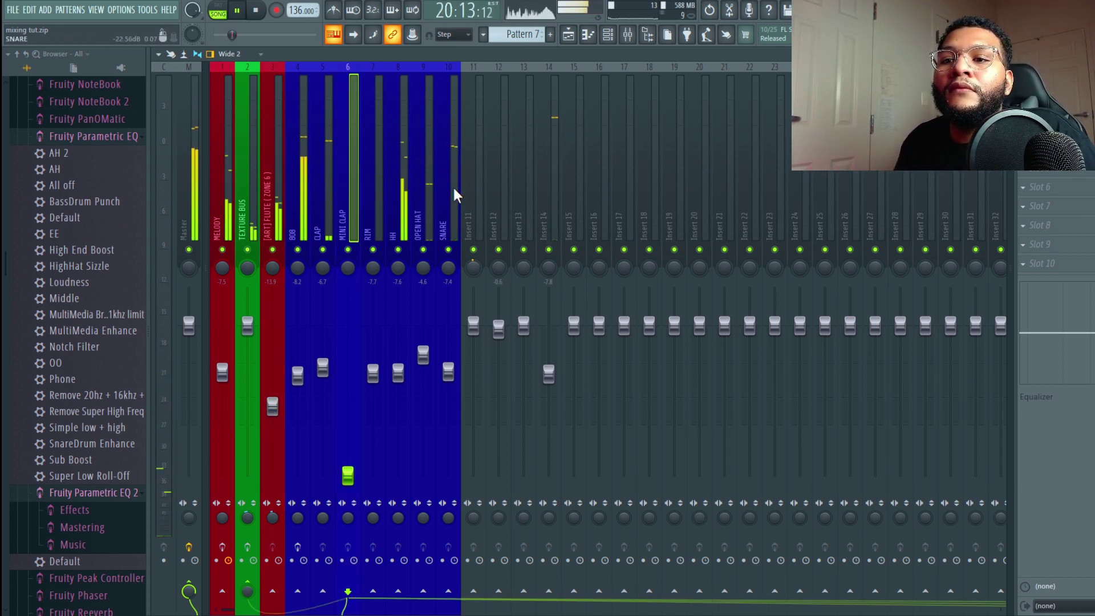
key(space)
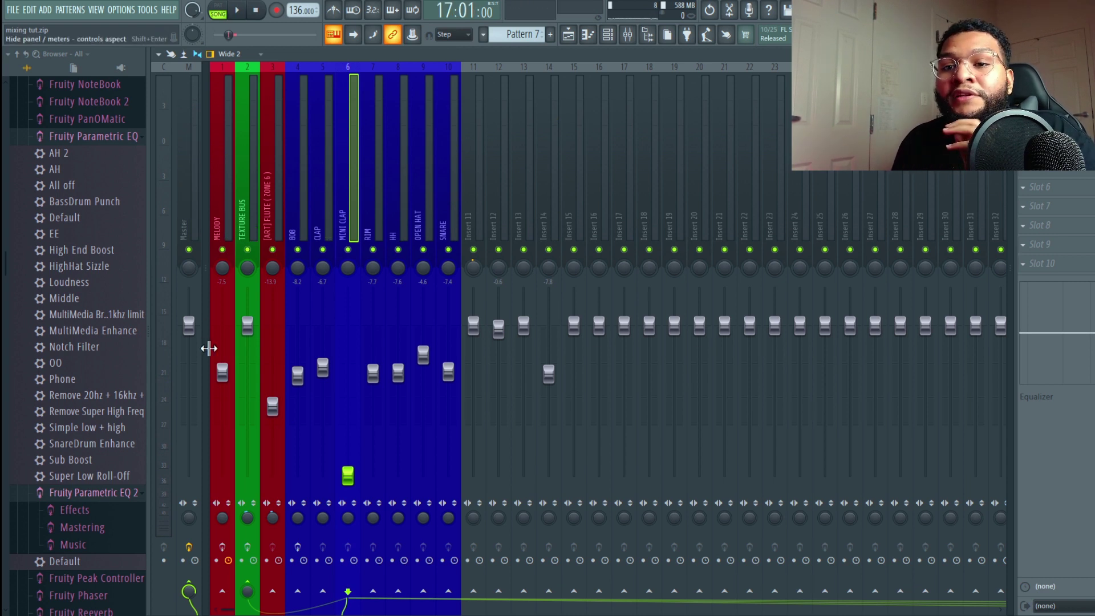
Step: Lower the Master volume to about -23 dB to check the mix balance at a quiet level
click(191, 180)
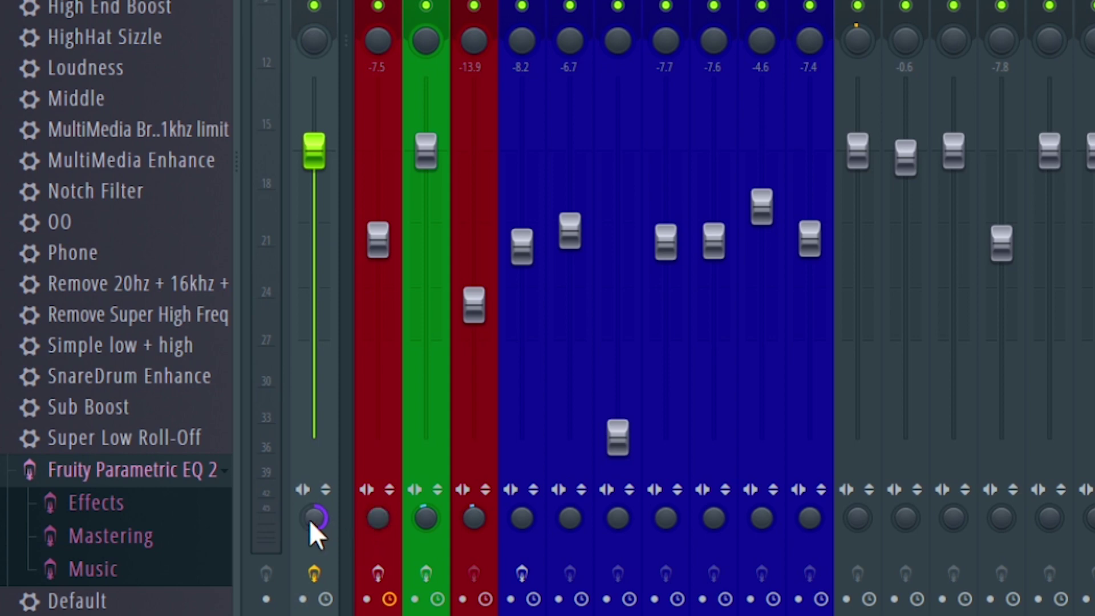
drag(338, 181, 342, 388)
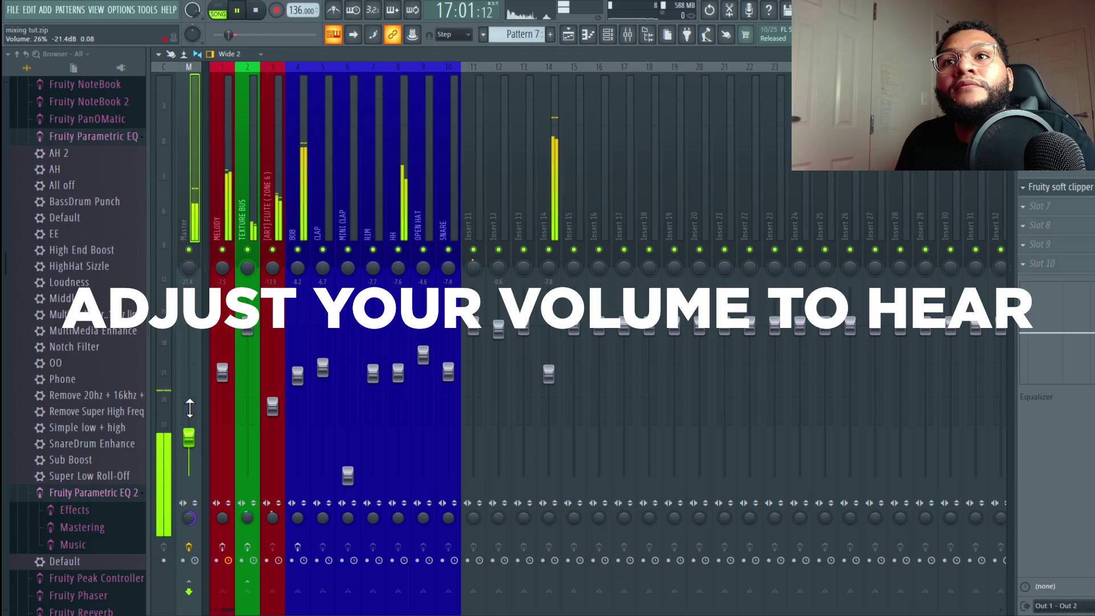
drag(196, 408, 196, 411)
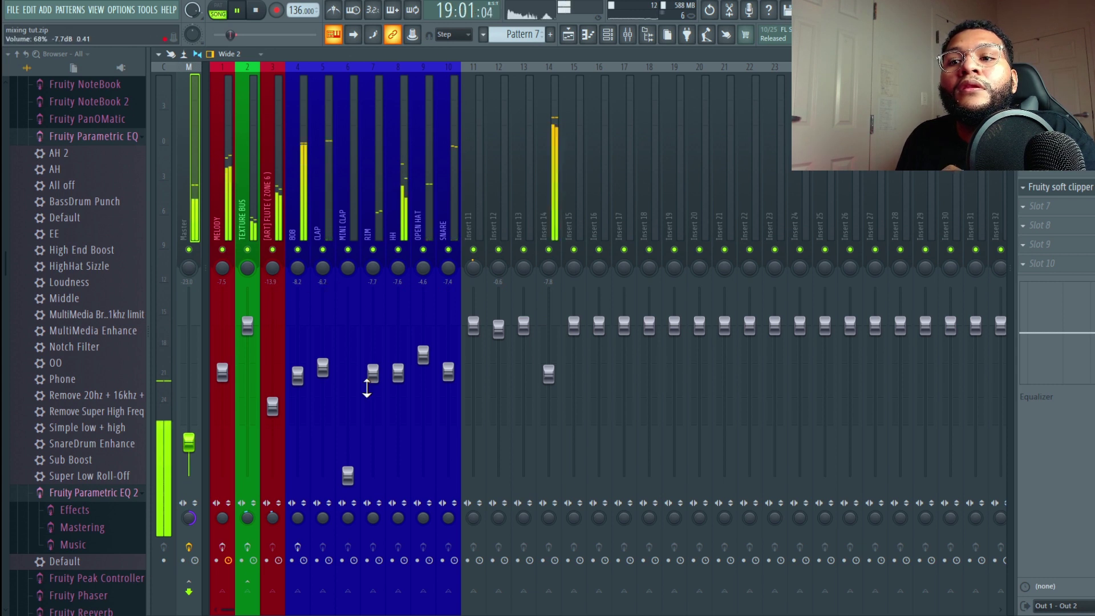
Step: Rebalance the drums during quiet playback by setting the 808 to about -9.7 dB and the CLAP to -6.4 dB
mouse_move(299, 375)
mouse_down()
mouse_move(323, 370)
mouse_move(298, 385)
mouse_up()
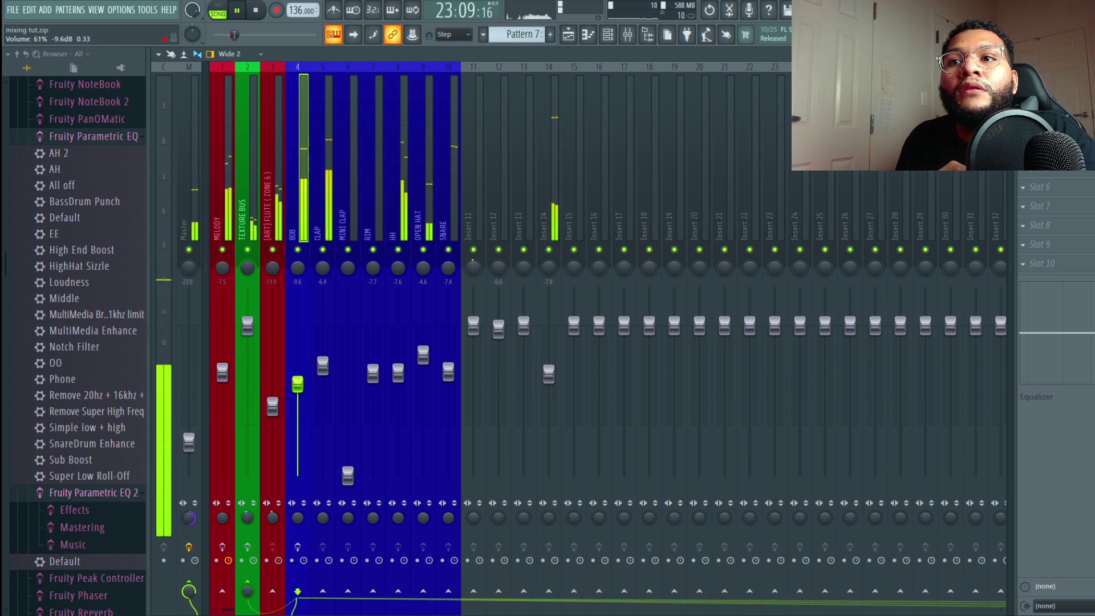
click(232, 160)
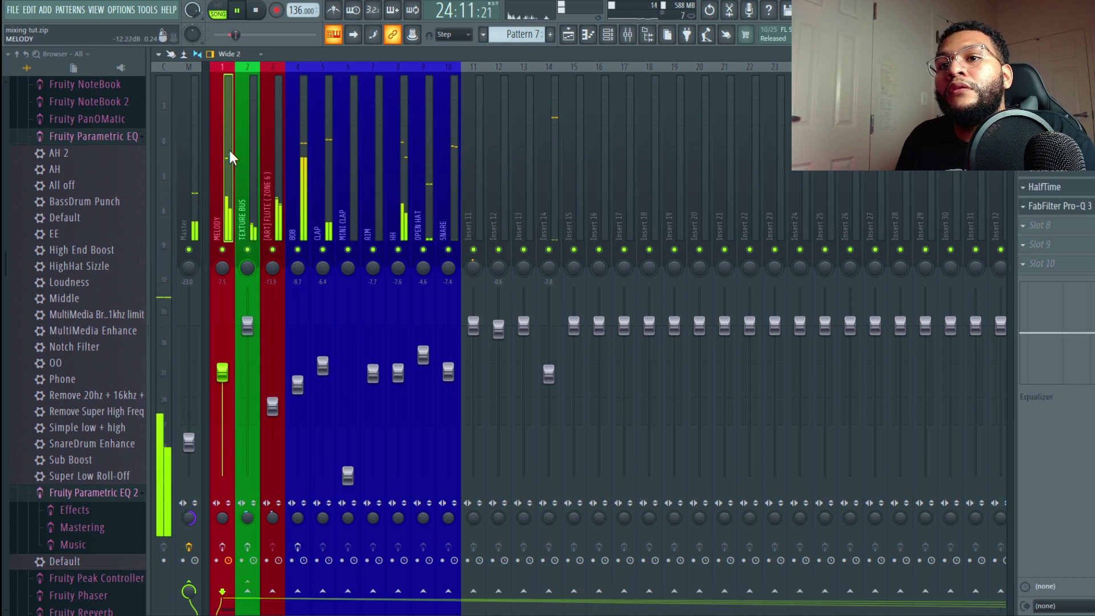
key(space)
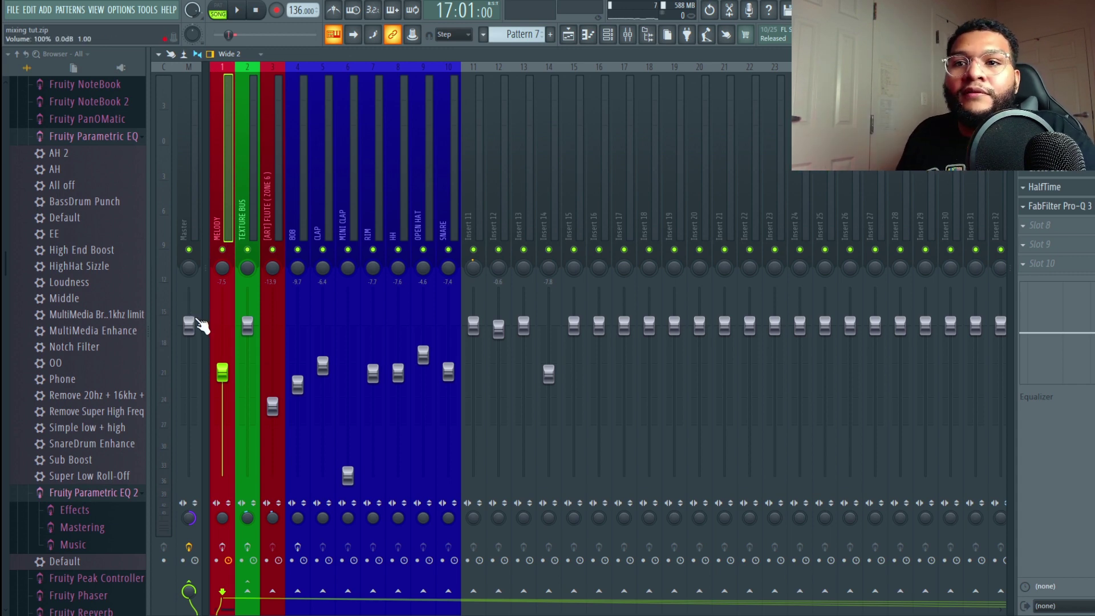
Step: Lower the Master to about -23 dB again and raise the CLAP track to 1.3 dB during playback
drag(198, 325, 198, 393)
key(space)
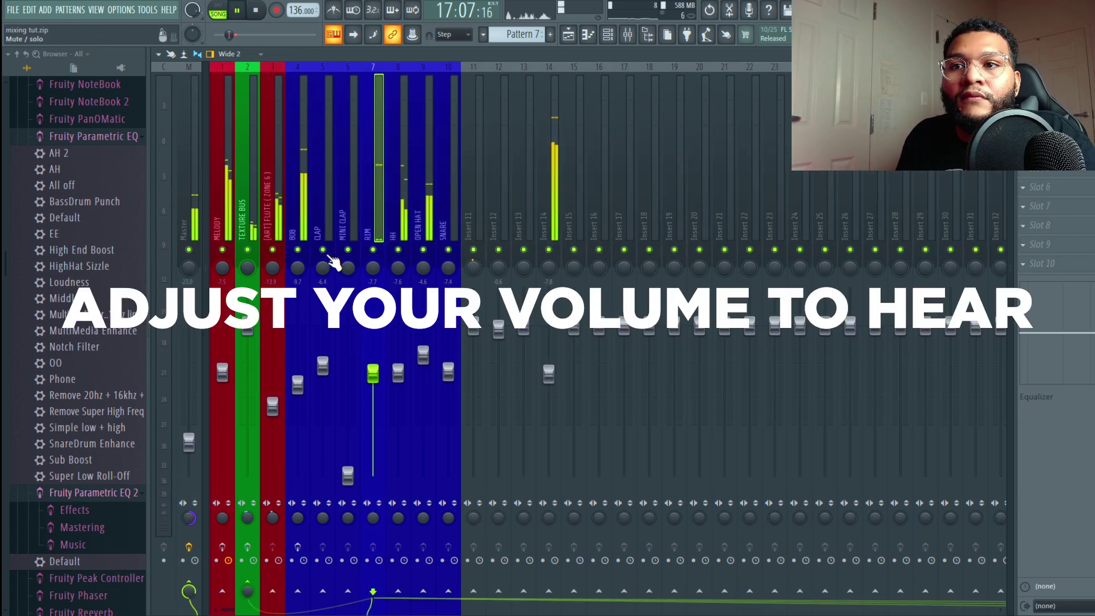
drag(323, 365, 342, 322)
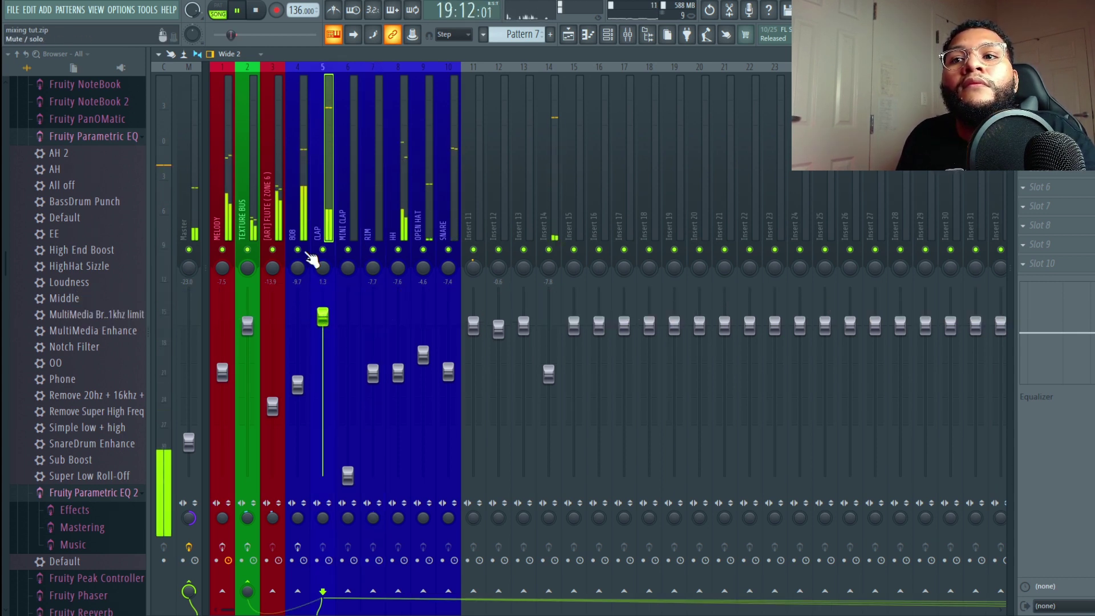
key(space)
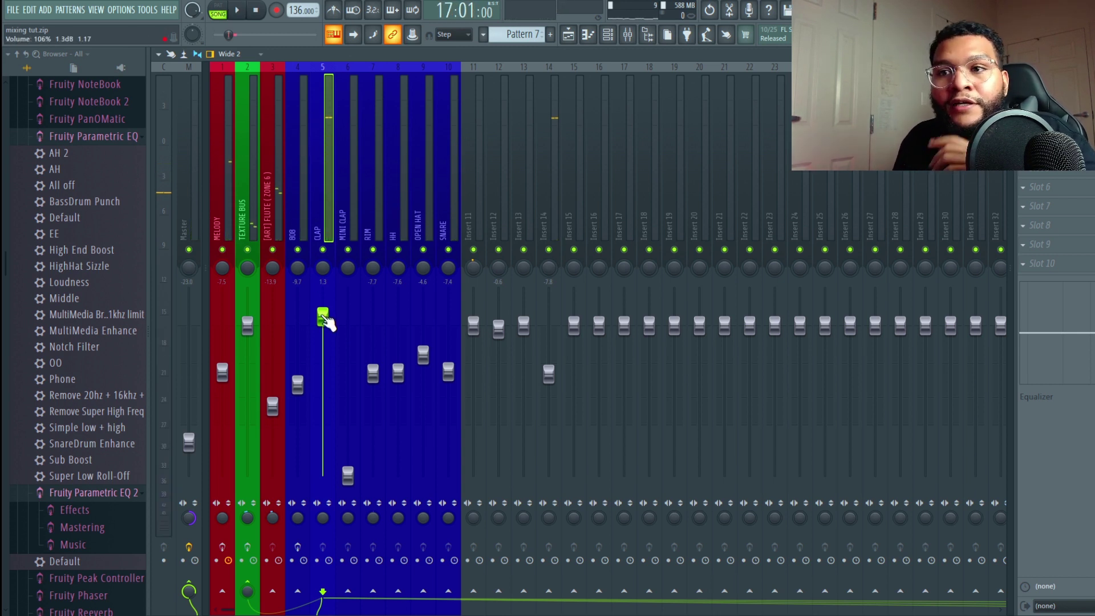
Step: Bring the CLAP track back down to -6.4 dB and play the mix with the Master at 0 dB
drag(323, 316, 322, 338)
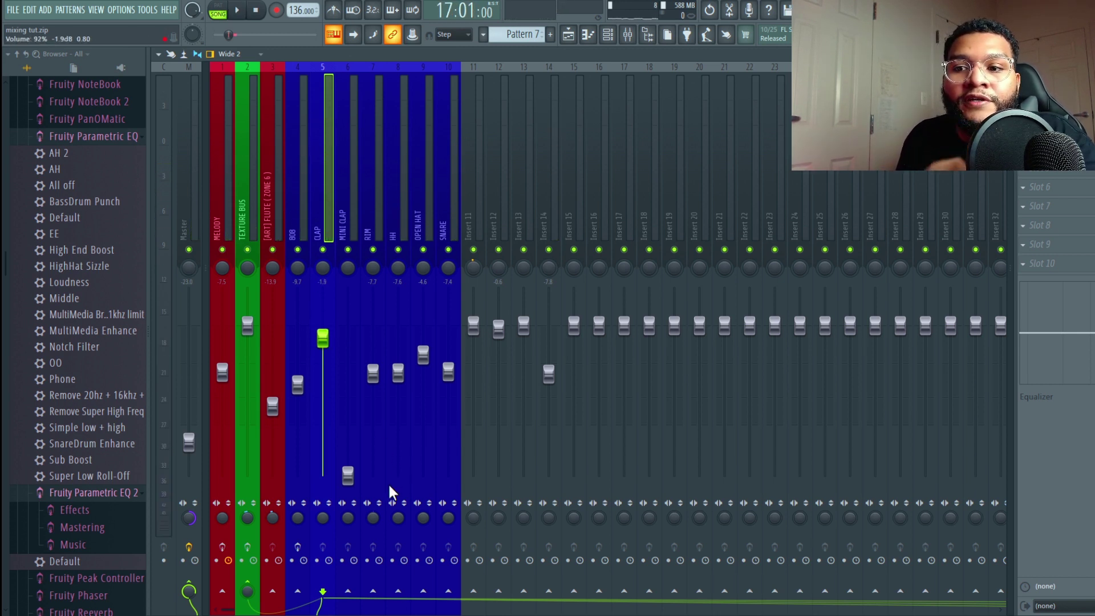
key(space)
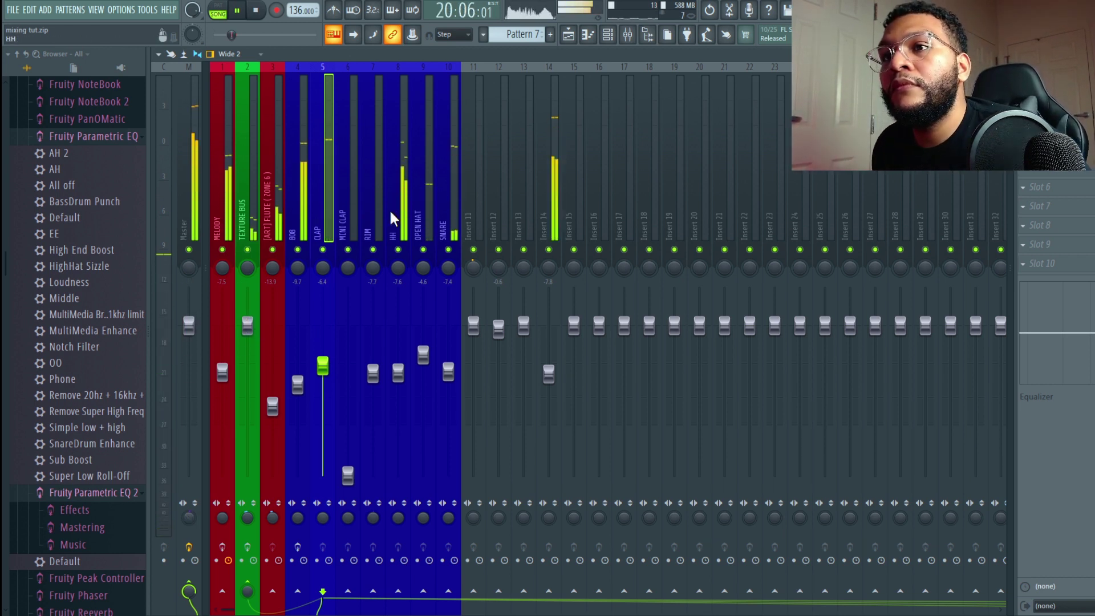
key(space)
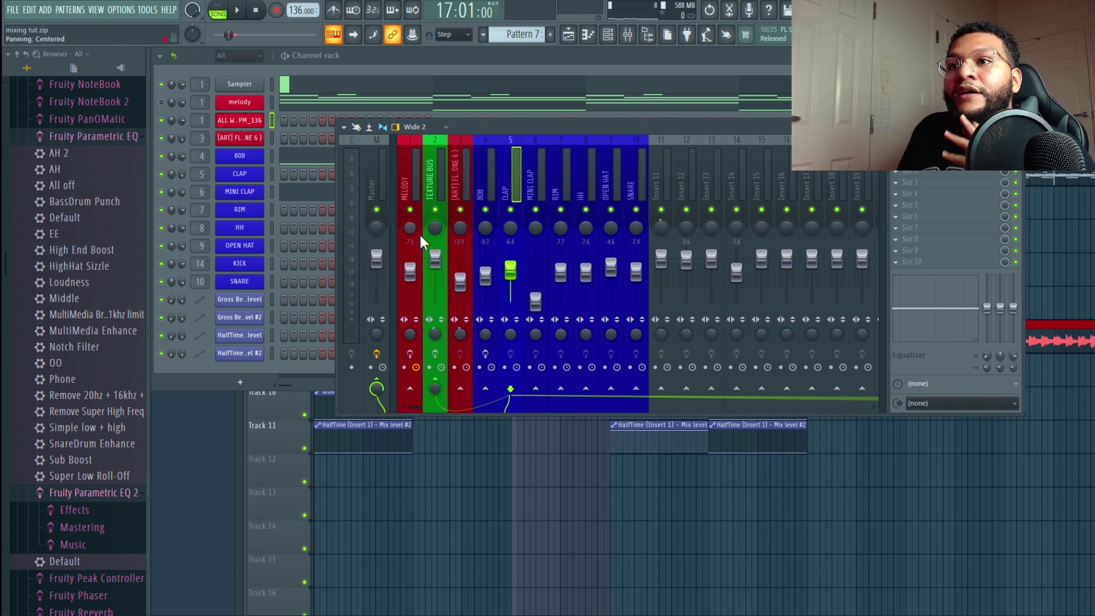
Step: Solo the MELODY track and bypass its effect plugins
right_click(410, 209)
click(410, 201)
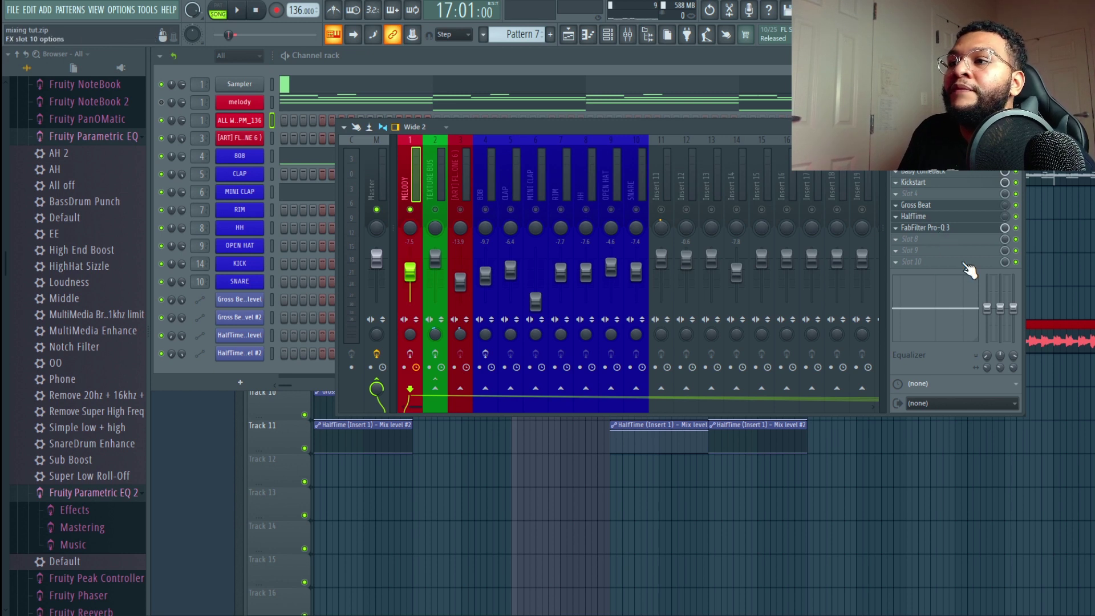
click(410, 353)
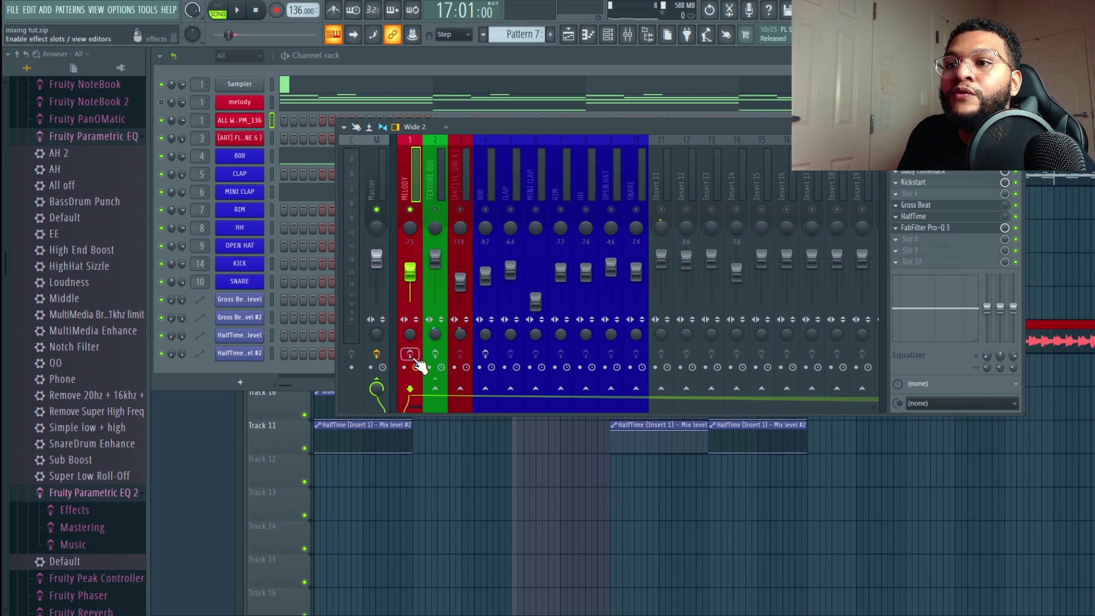
click(1016, 216)
click(1015, 206)
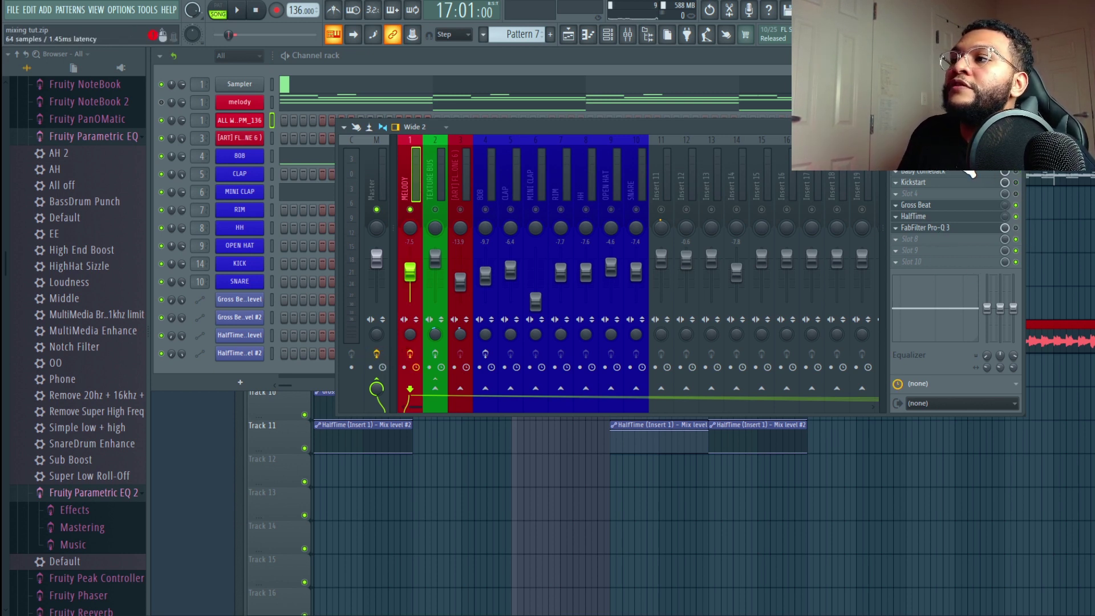
Step: Open the RC-20 Retro Color on the MELODY track, check its settings during playback, and close it
click(970, 173)
key(space)
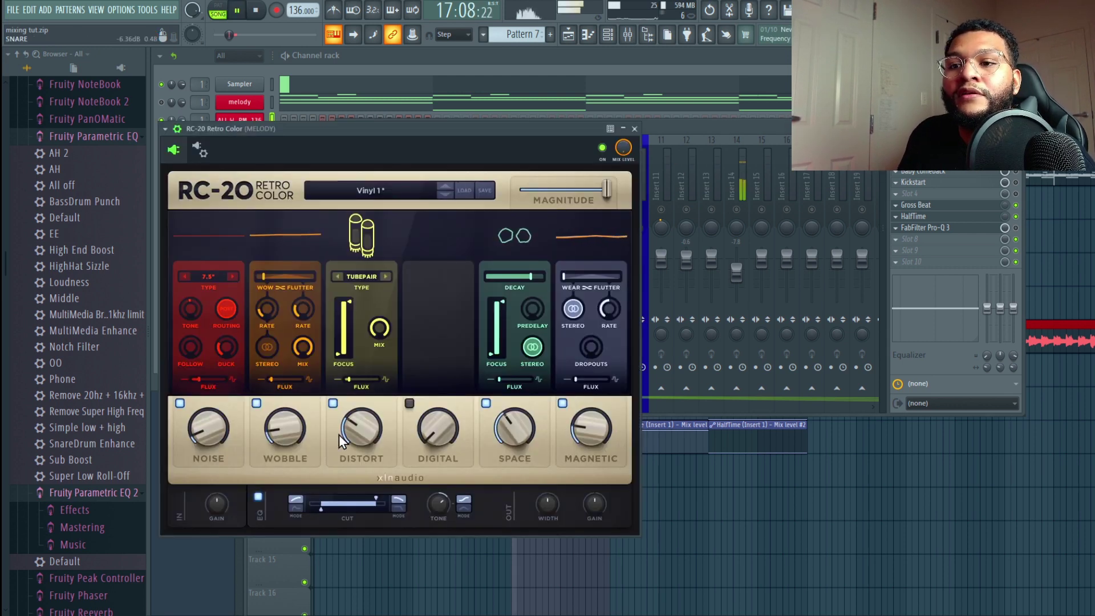
click(635, 128)
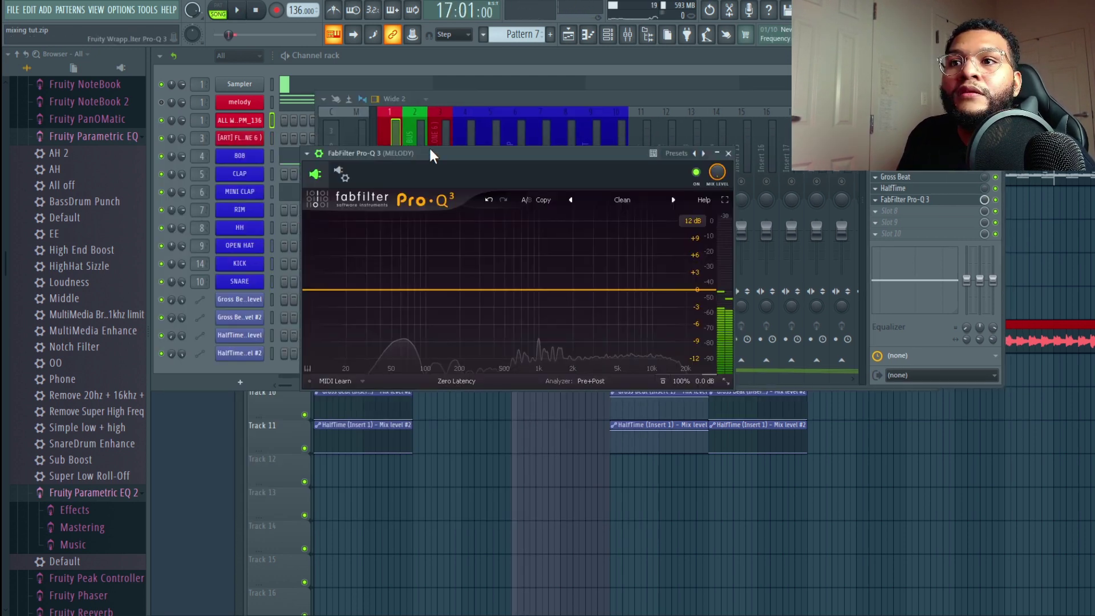
Step: During playback, add a low-cut band at 144.81 Hz with a 36 dB/oct slope in the MELODY track's Pro-Q 3
key(space)
double_click(398, 290)
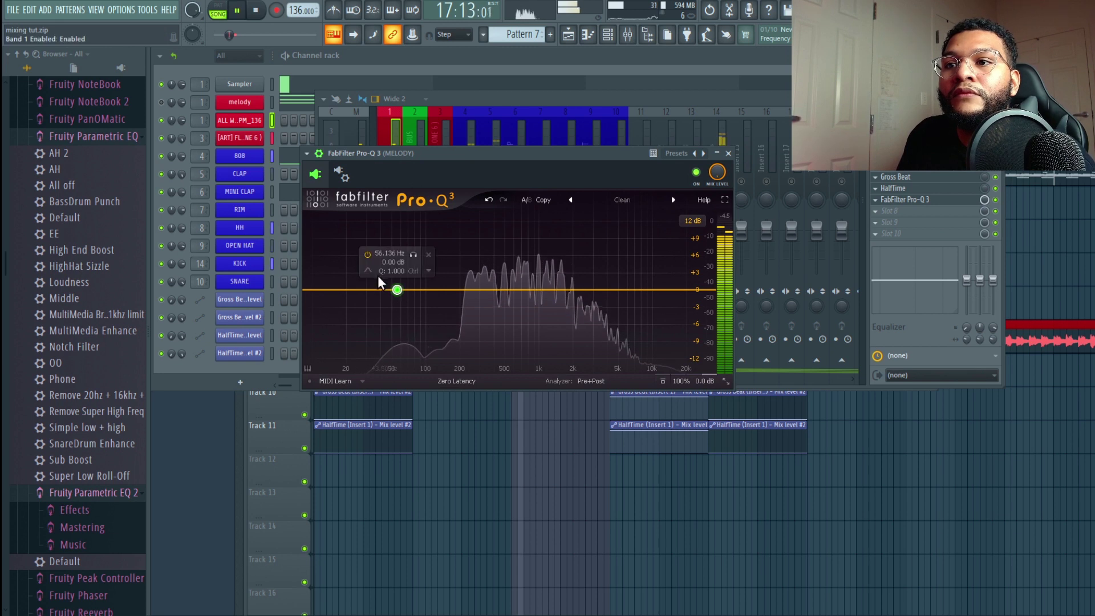
click(394, 282)
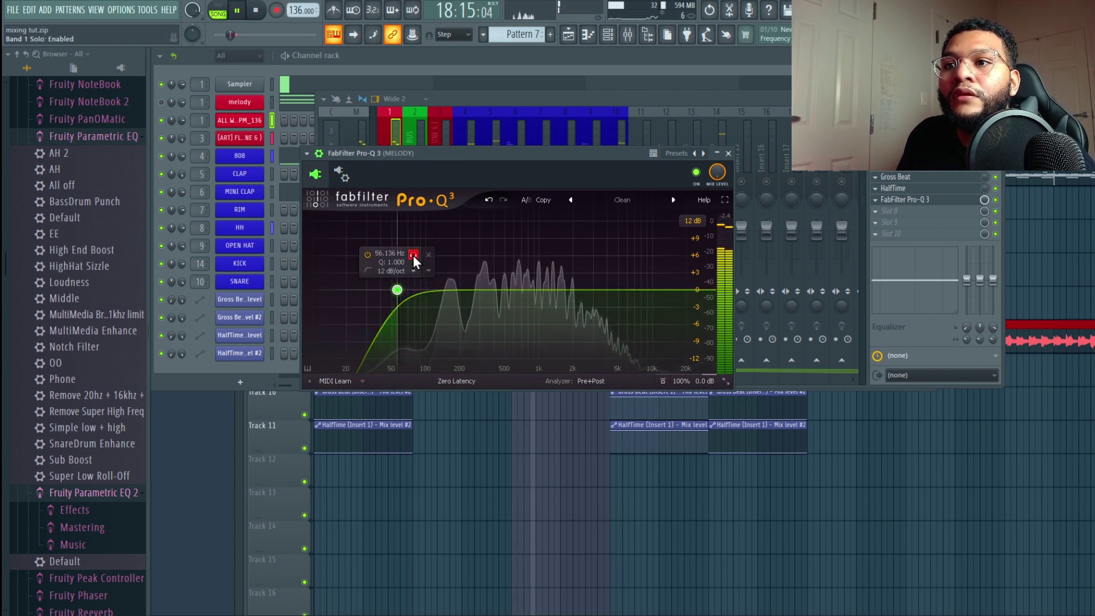
drag(413, 255, 457, 269)
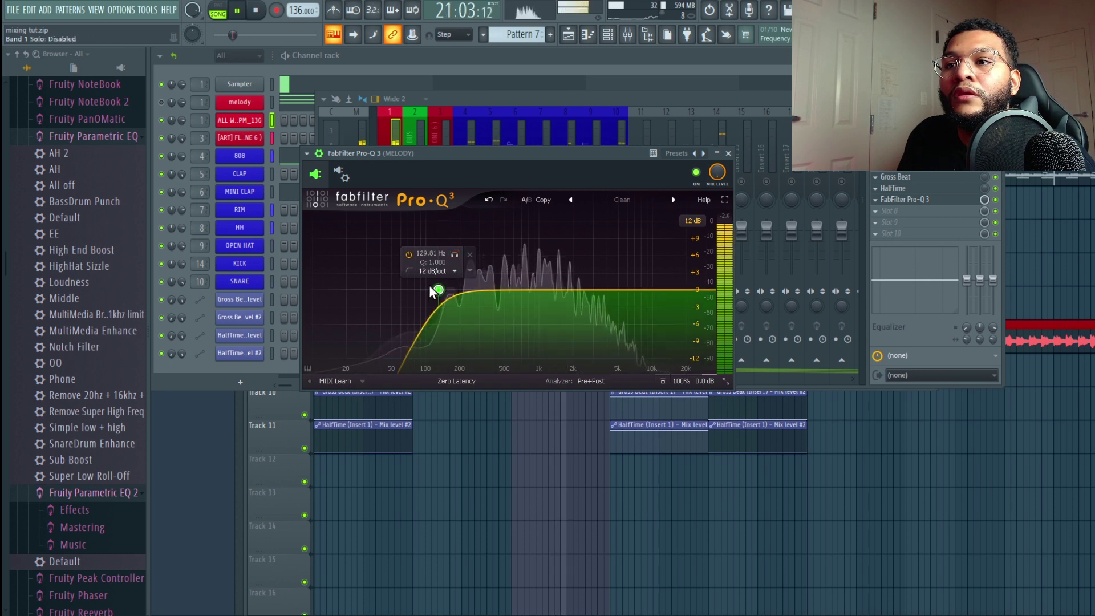
scroll(439, 292, up, 4)
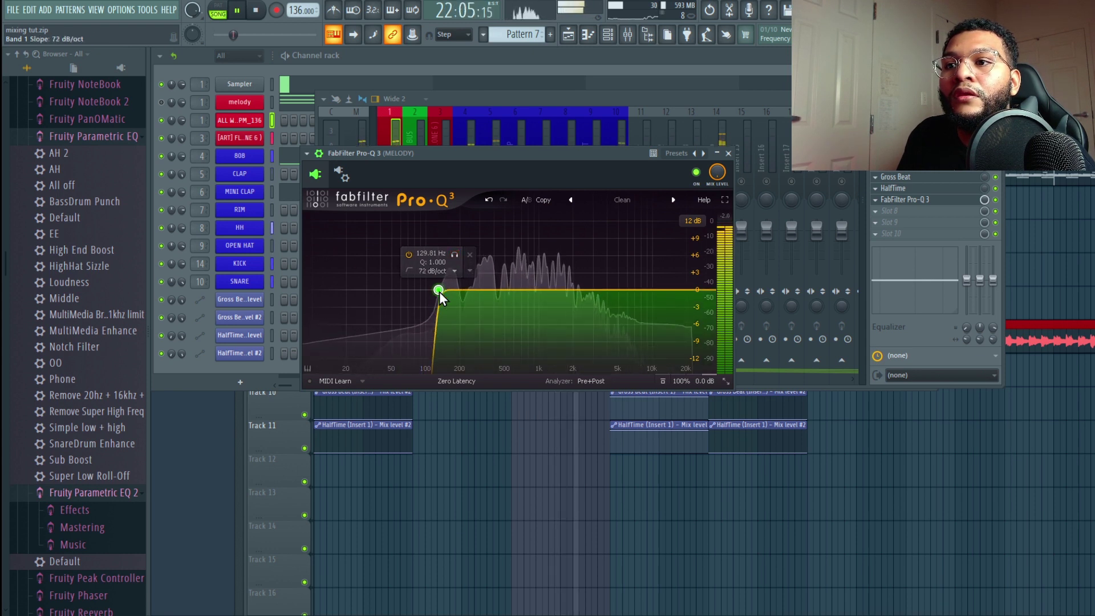
drag(439, 292, 444, 292)
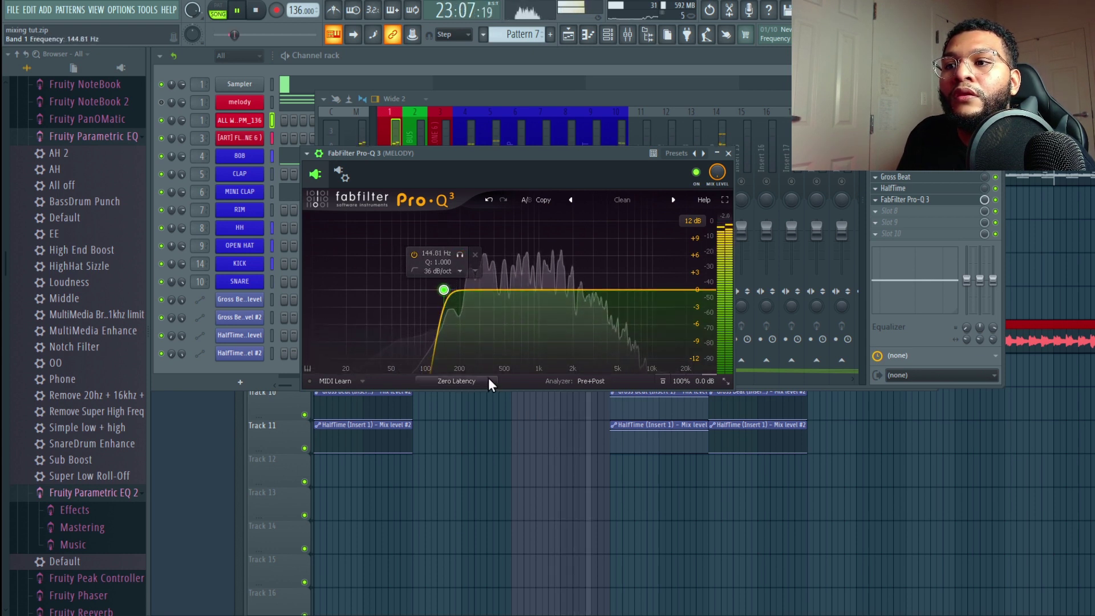
Step: Stop playback and set the MELODY equalizer's processing mode to Natural Phase
drag(520, 153, 533, 140)
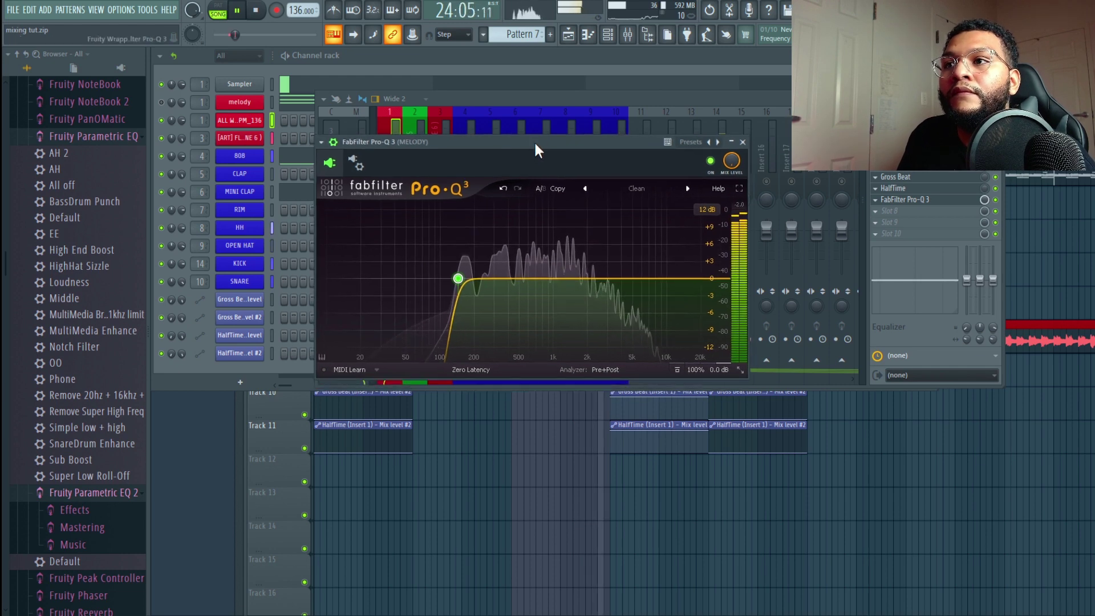
click(569, 94)
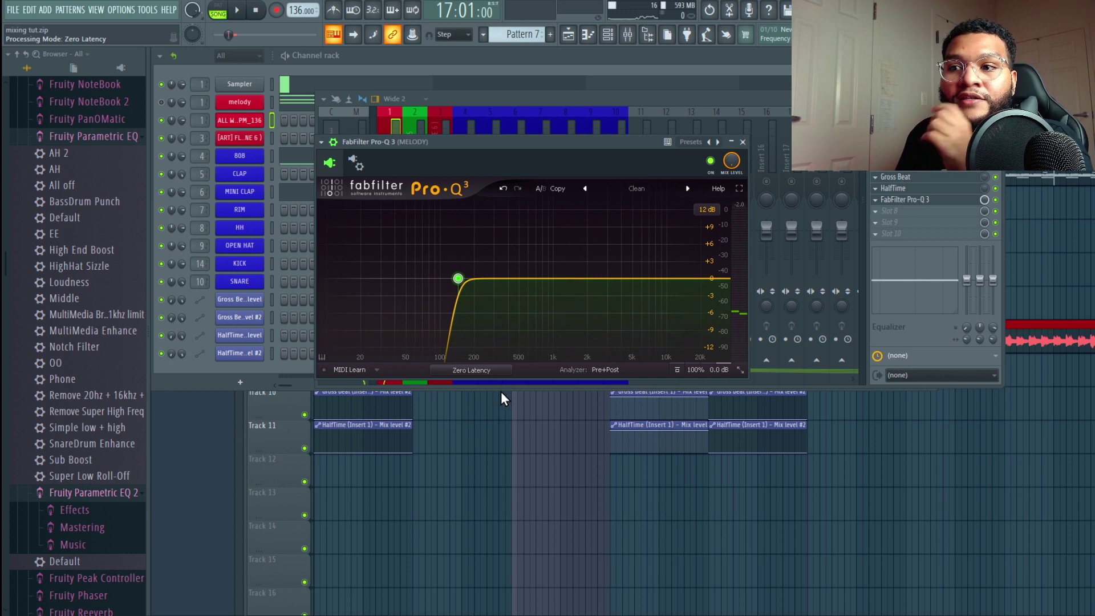
click(503, 371)
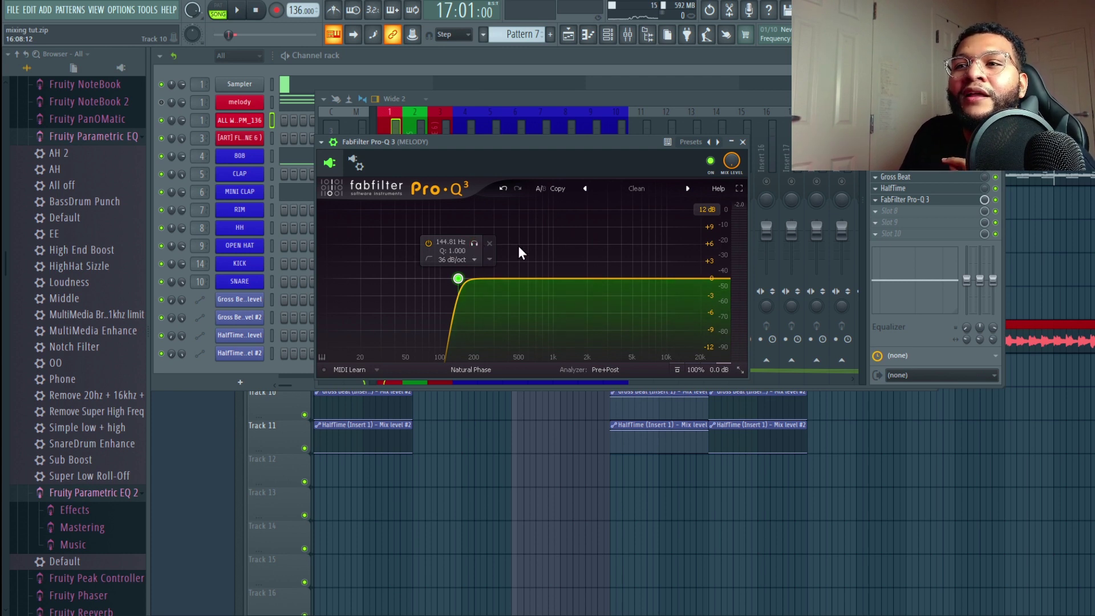
Step: Audition the low-cut band on its own and fine-tune its cutoff to about 141 Hz
drag(475, 242, 474, 242)
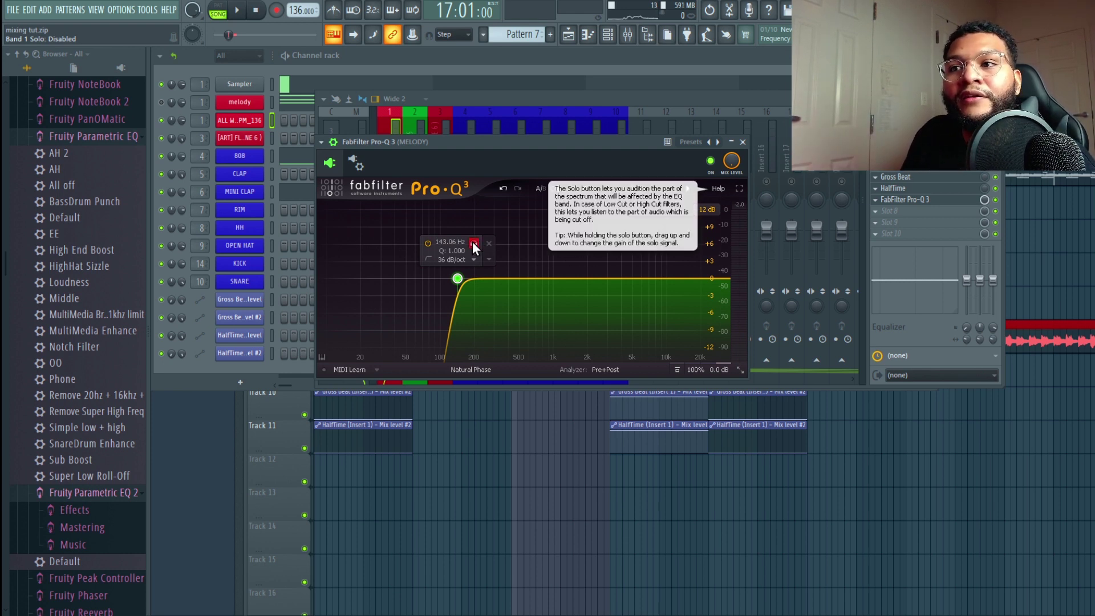
key(space)
mouse_move(472, 241)
mouse_down()
mouse_move(536, 242)
mouse_move(491, 242)
mouse_up()
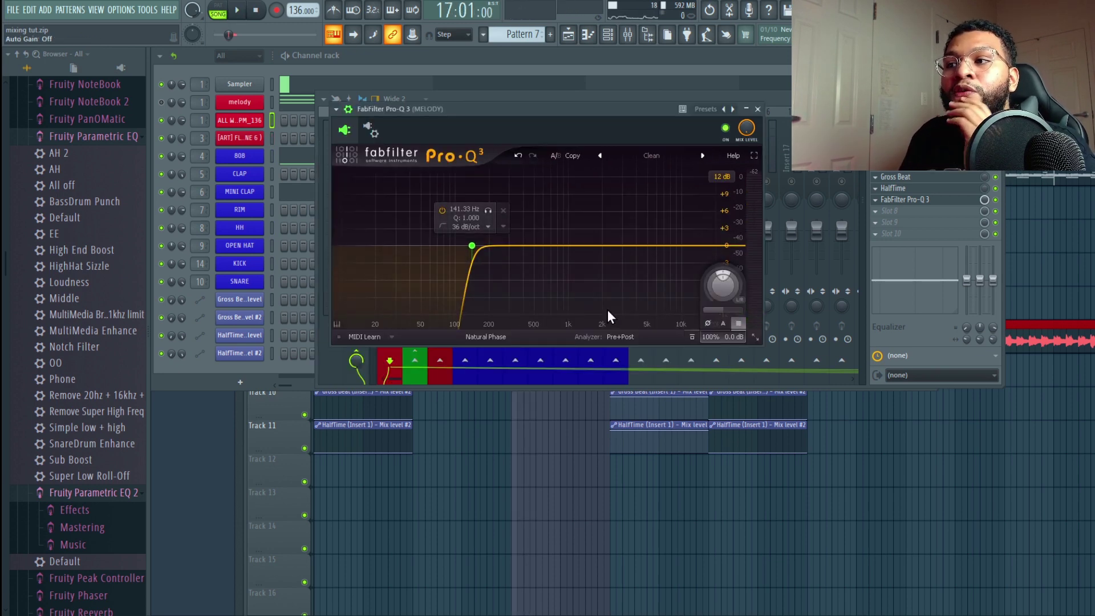
Step: Enable Auto Gain in the output settings of the MELODY track's Pro-Q 3
mouse_move(722, 324)
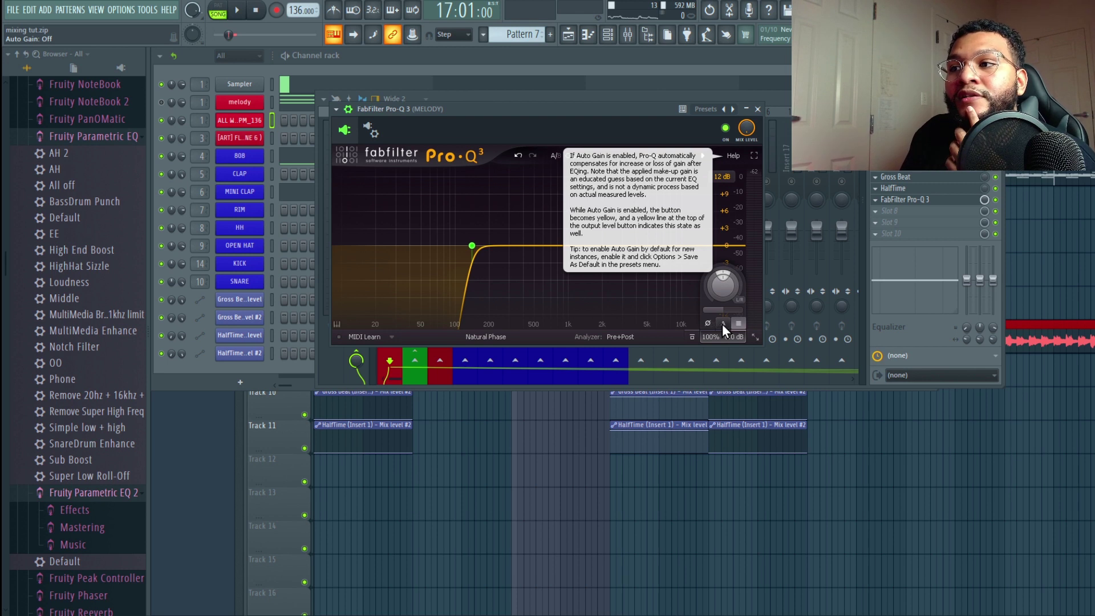
click(722, 324)
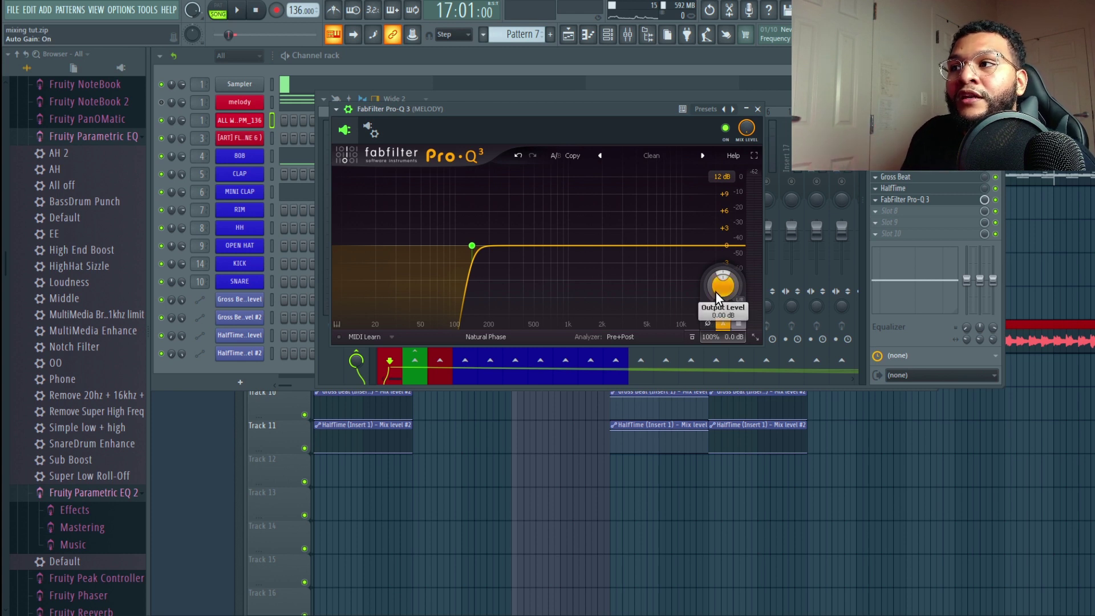
mouse_move(715, 292)
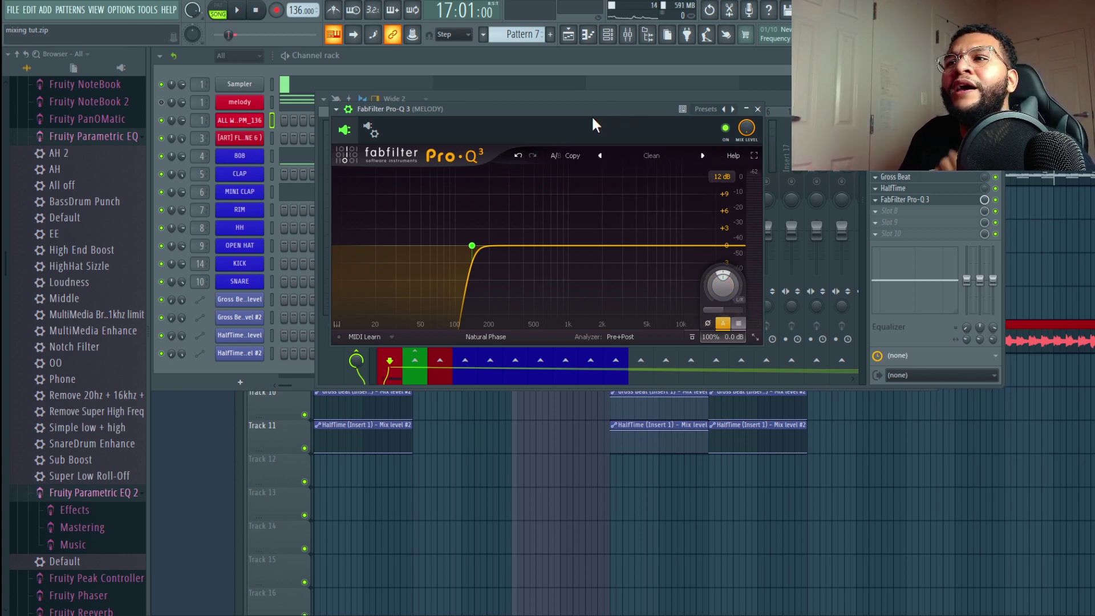
Step: Raise the high-pass cutoff in the CLAP track's Fruity Parametric EQ 2 into the low mids during playback, and close the equalizer
drag(593, 119, 610, 93)
key(space)
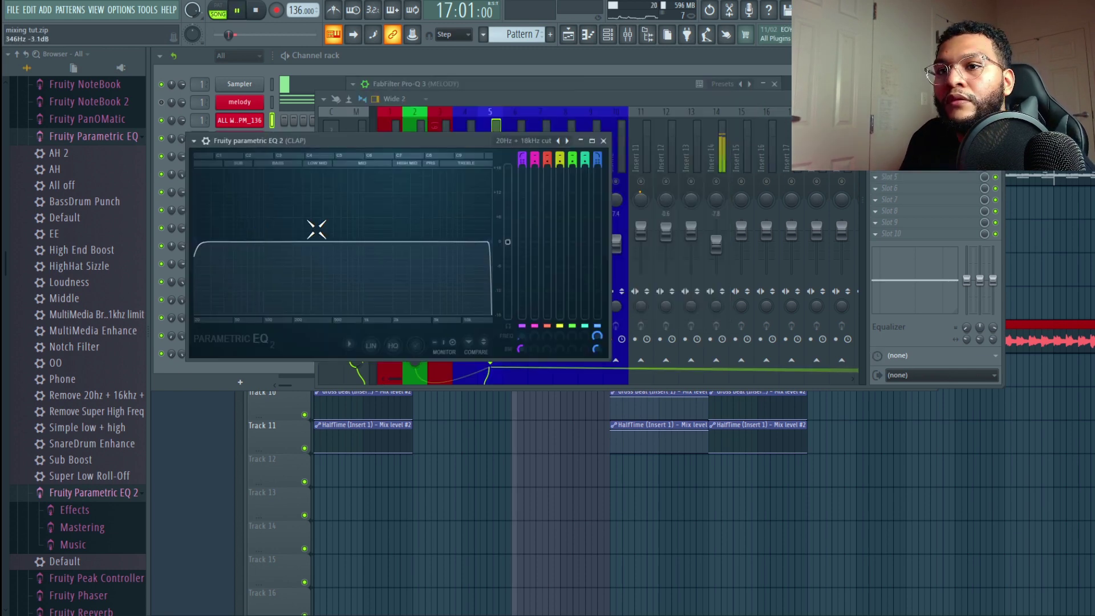
drag(203, 242, 296, 241)
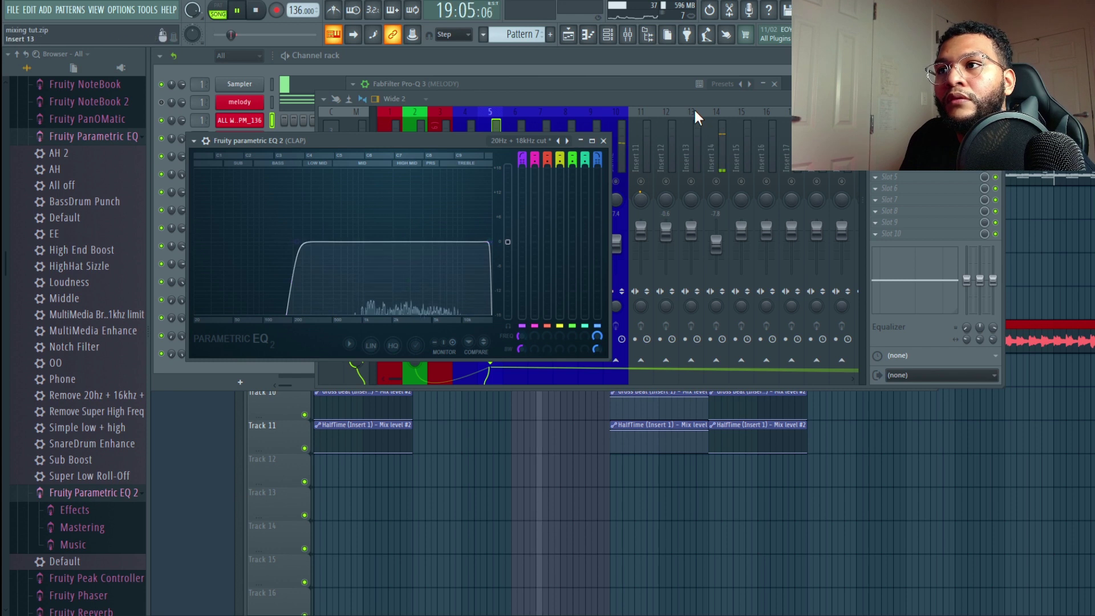
click(603, 140)
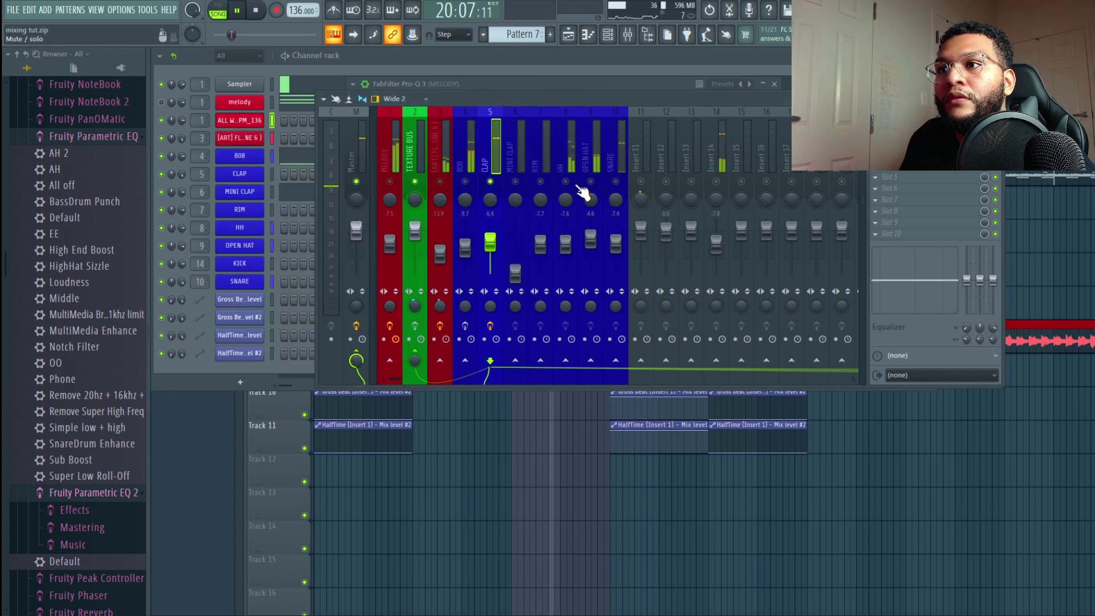
Step: Add a Fruity Parametric EQ 2 to the HH track with the 30Hz + 18kHz cut preset
click(567, 150)
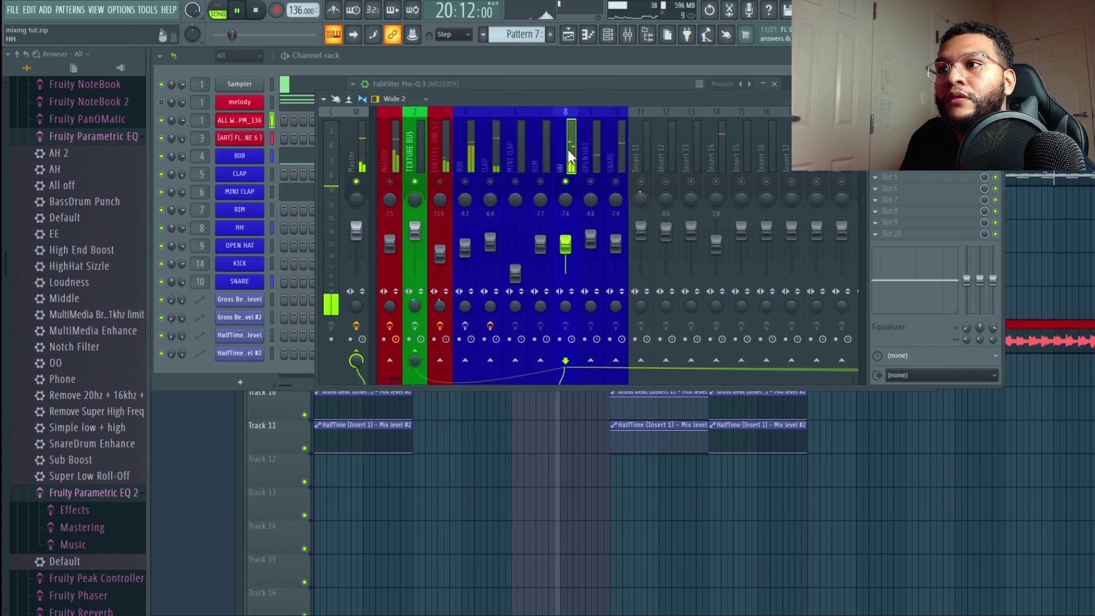
click(740, 467)
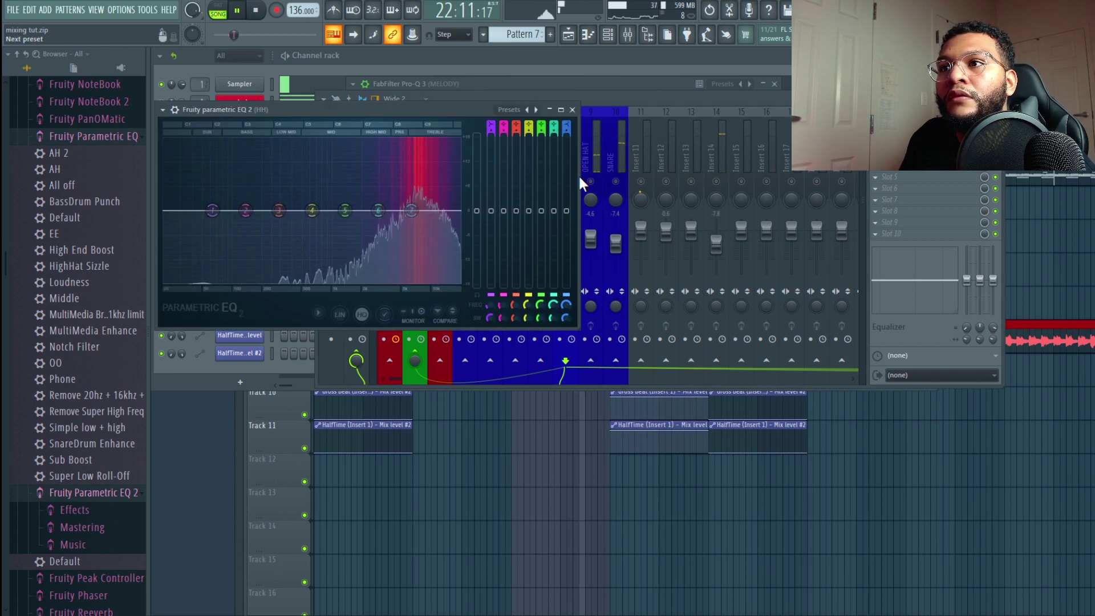
click(535, 110)
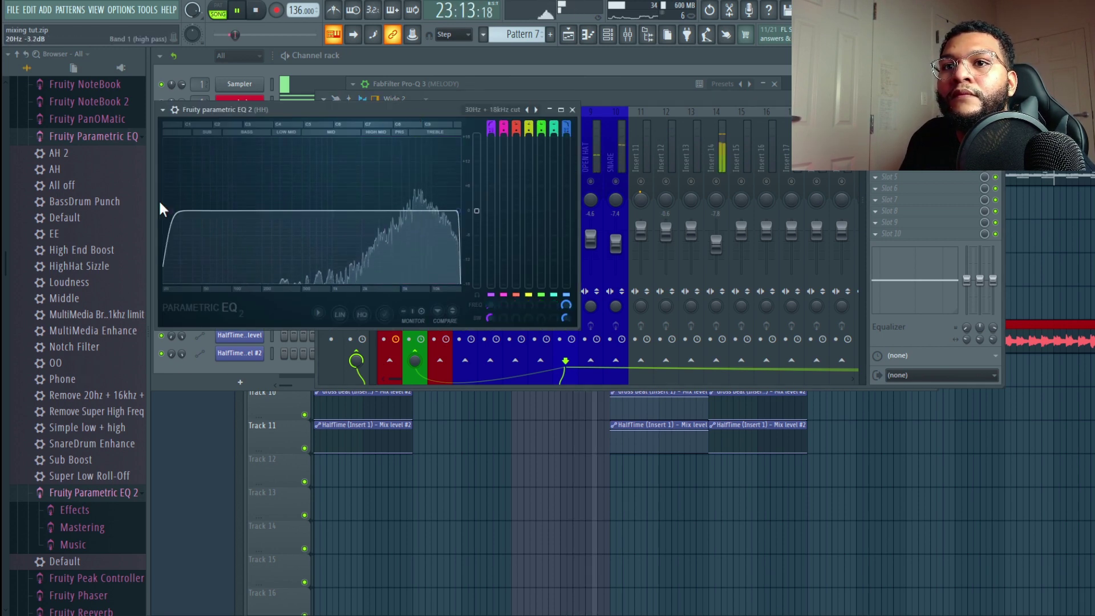
Step: Stop playback and raise the high-pass cutoff of the HH equalizer to about 440 Hz
drag(365, 109, 486, 82)
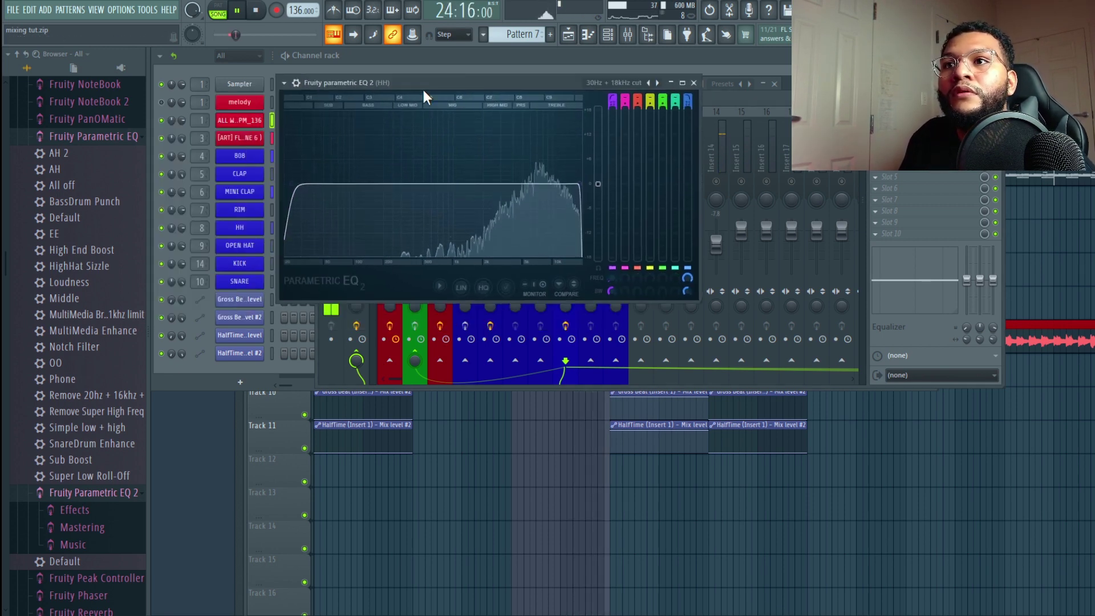
key(space)
drag(293, 184, 422, 184)
drag(372, 83, 699, 166)
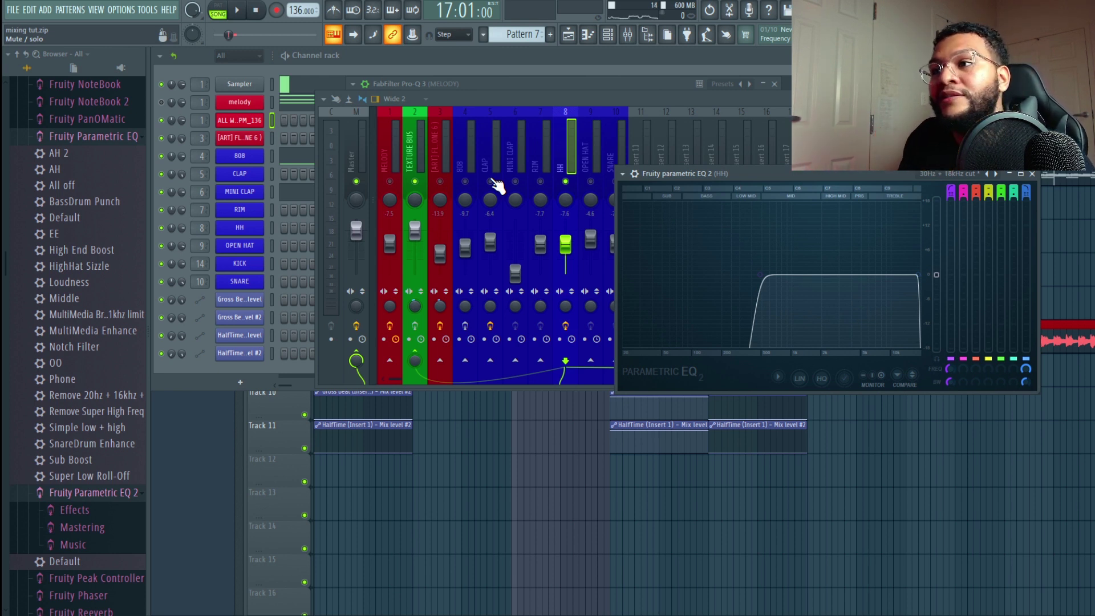
drag(754, 173, 516, 126)
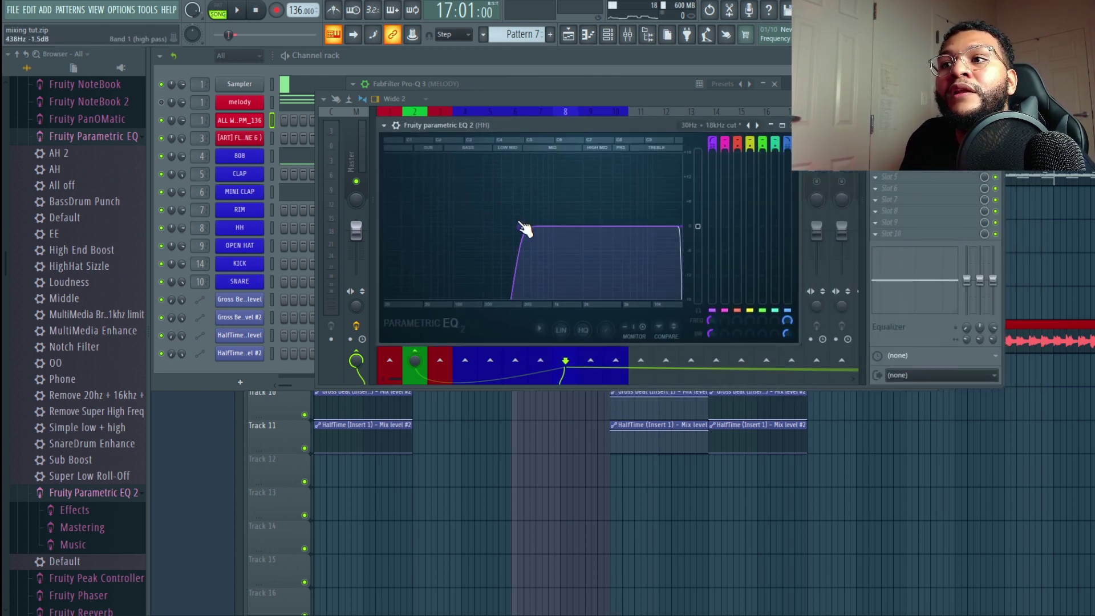
Step: Push the HH equalizer's high-pass cutoff further up while listening, and close the equalizer
key(space)
drag(529, 231, 555, 250)
key(space)
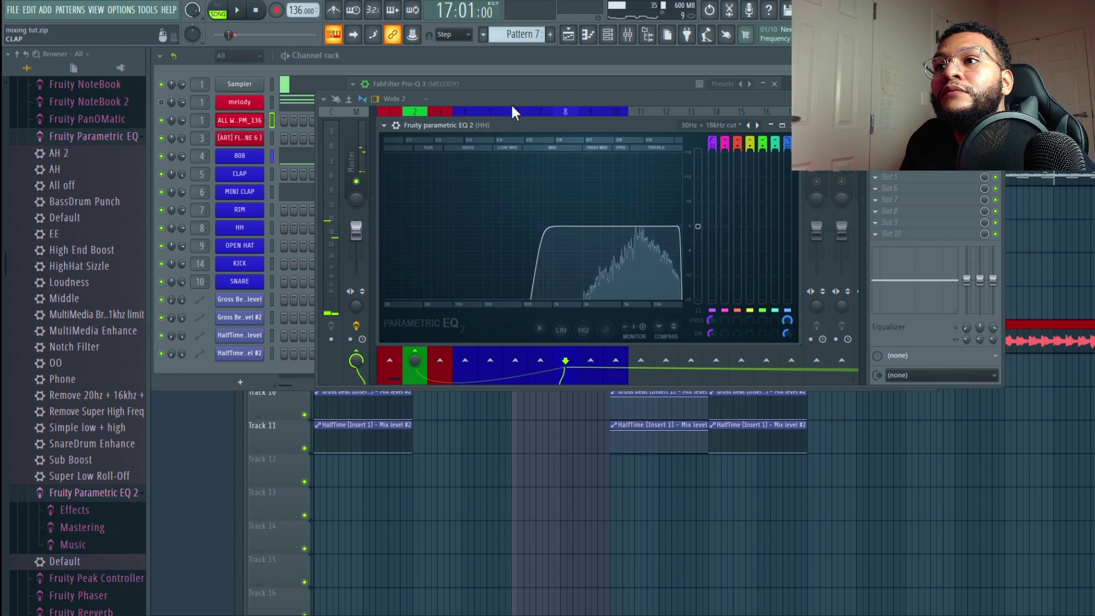
click(780, 125)
Step: Add a Fruity Parametric EQ 2 with the low and high cut preset to OPEN HAT, and raise its high-pass cutoff into the mids
key(space)
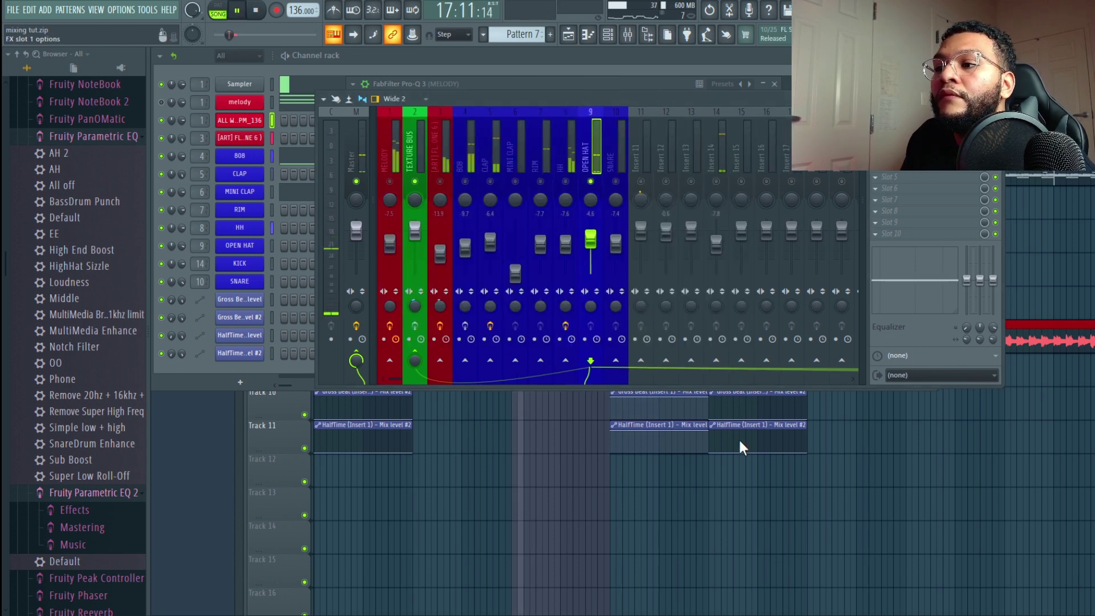
click(684, 432)
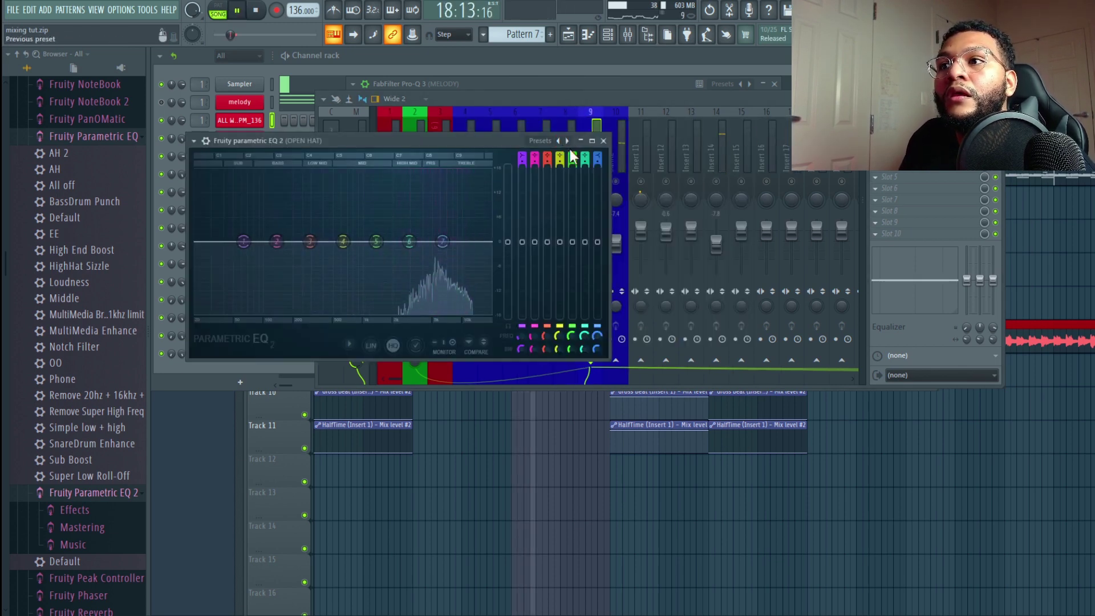
click(566, 140)
drag(202, 241, 349, 242)
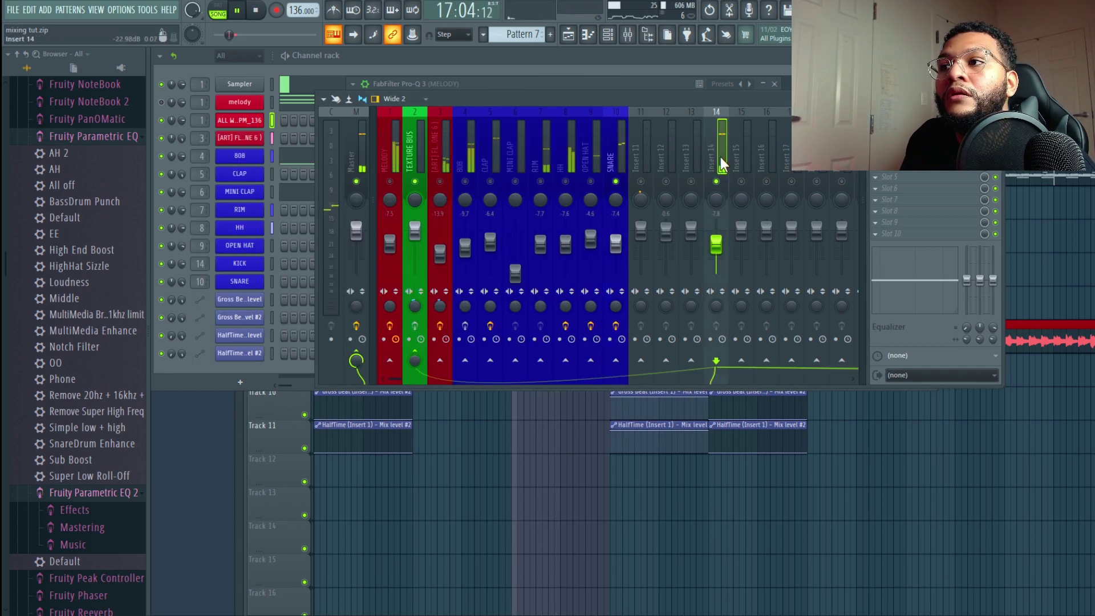
Step: Move the kick's mixer track from insert 14 to insert 10 and set its level to -7.3 dB
key(alt+Left)
key(alt+Left)
key(alt+Left)
key(alt+Left)
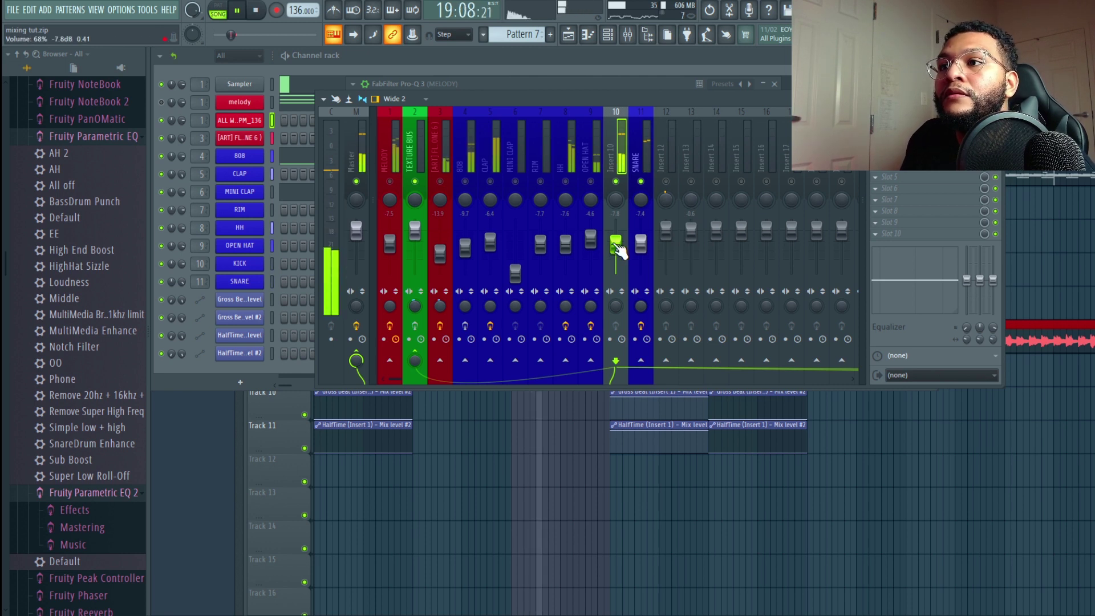
key(space)
Step: Unmute all mixer tracks and select the 808 track
click(494, 182)
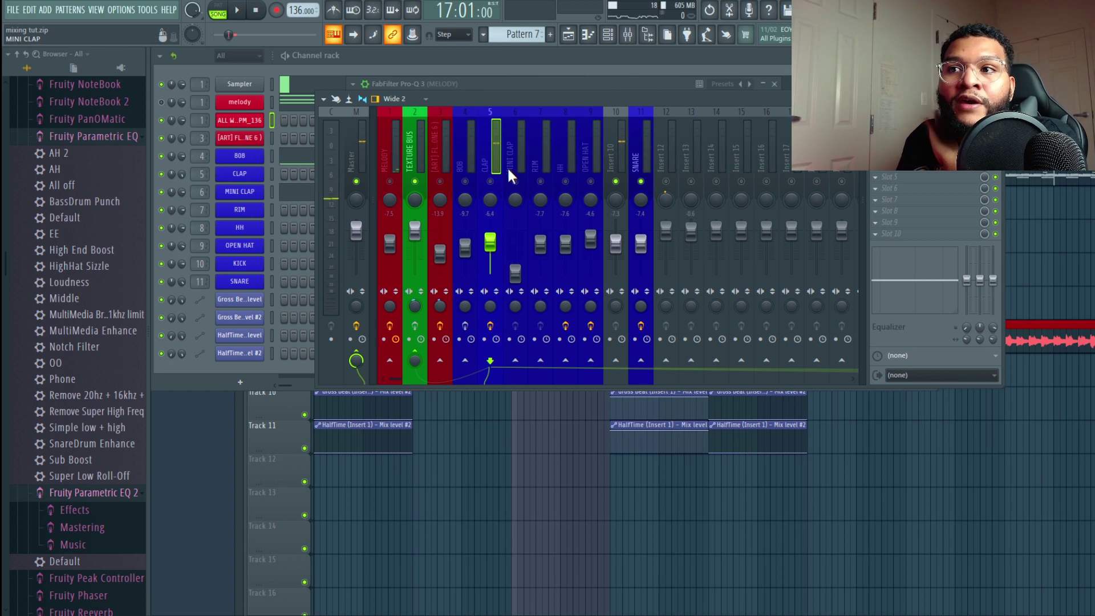
click(463, 157)
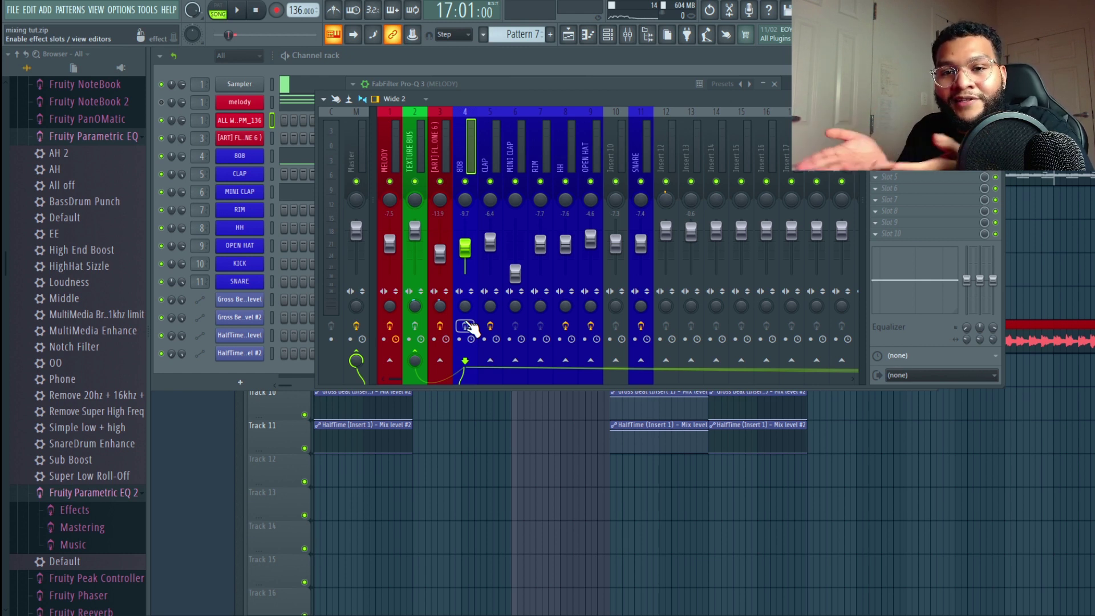
drag(490, 110, 495, 102)
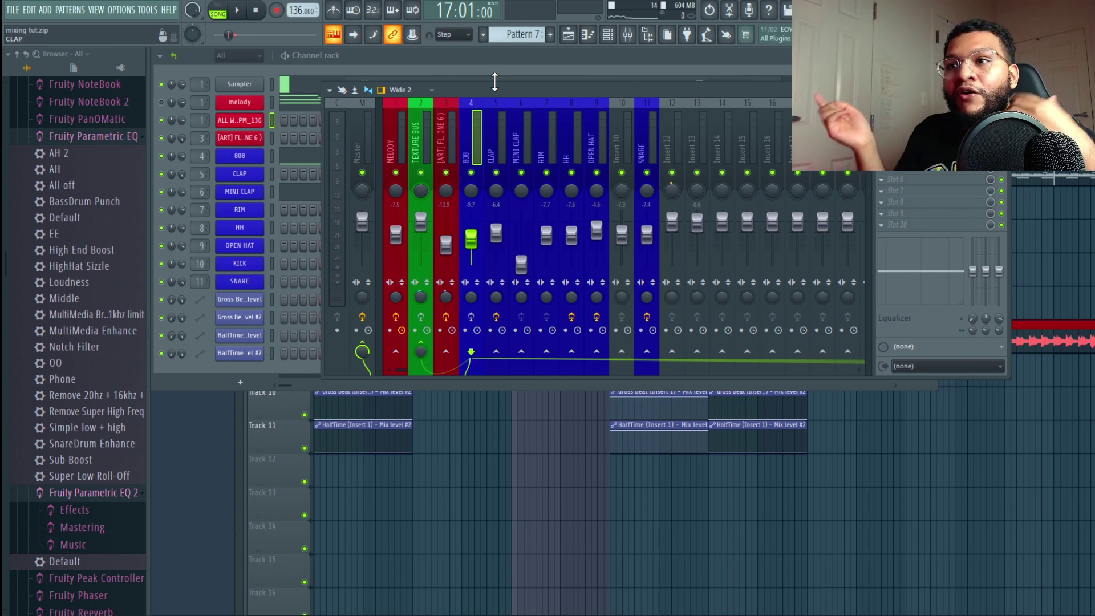
Step: Select the MELODY track and open its RC-20 Retro Color plugin
click(598, 171)
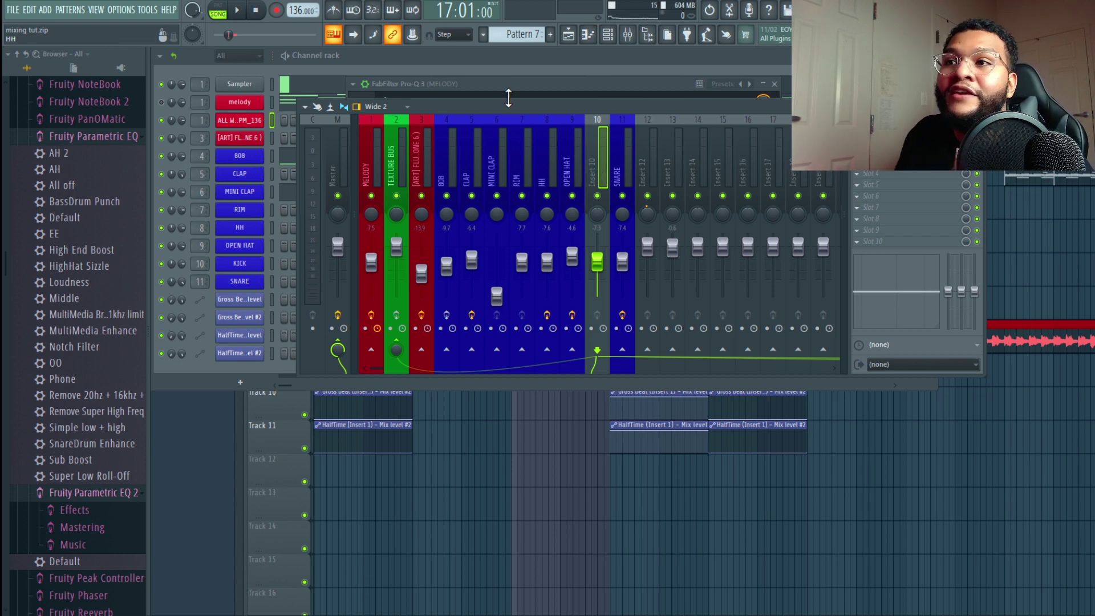
mouse_move(494, 109)
mouse_down()
mouse_move(505, 106)
mouse_move(496, 100)
mouse_up()
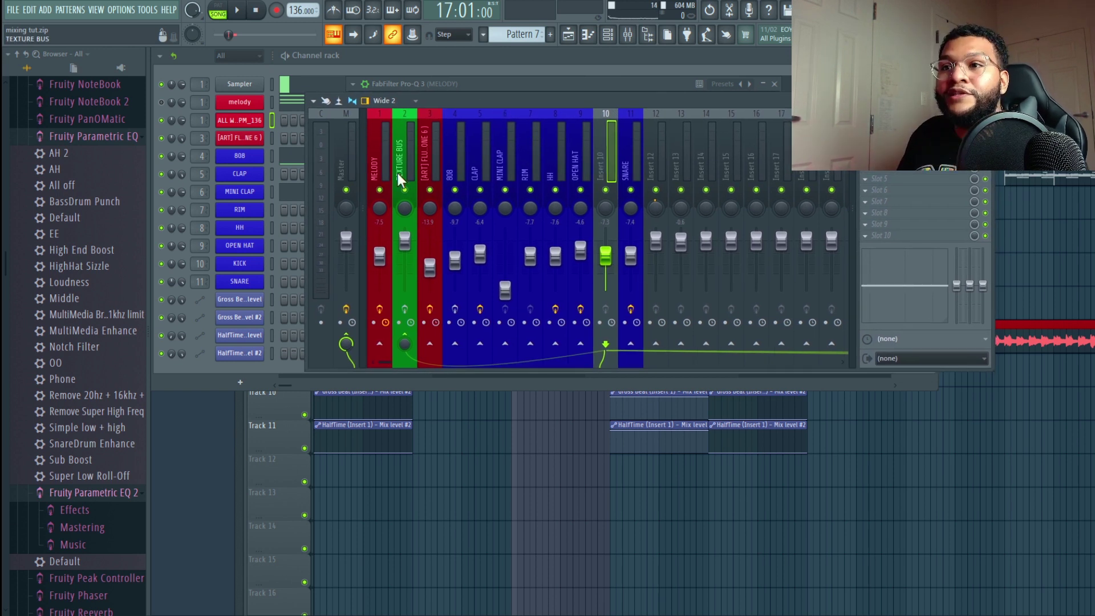
click(384, 145)
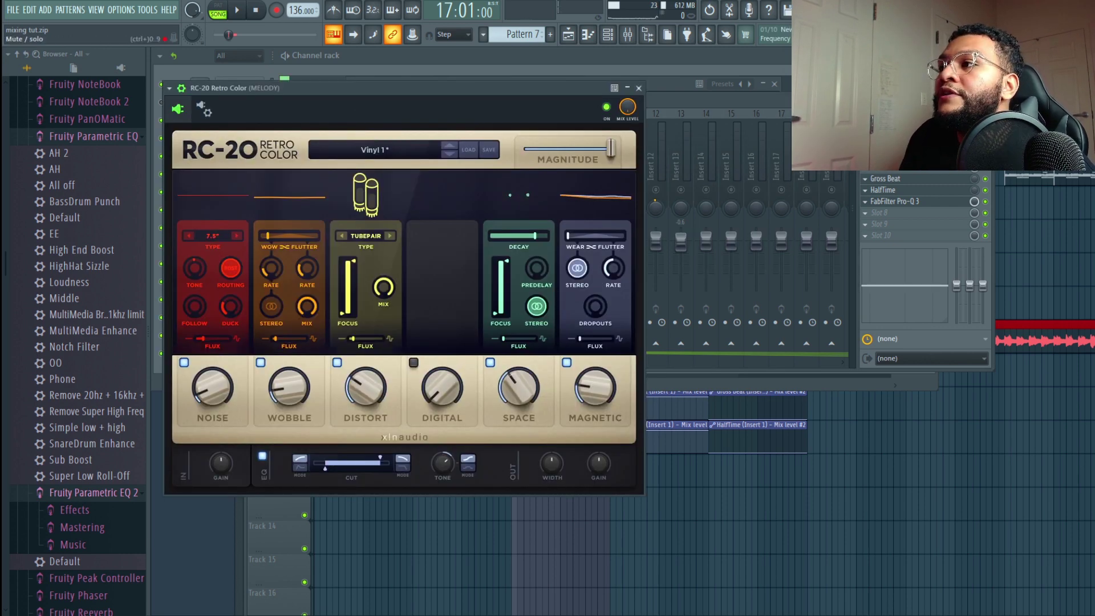
Step: Open the MELODY track's Baby Comeback delay, move its window clear of the mixer tracks, and play the beat
click(985, 144)
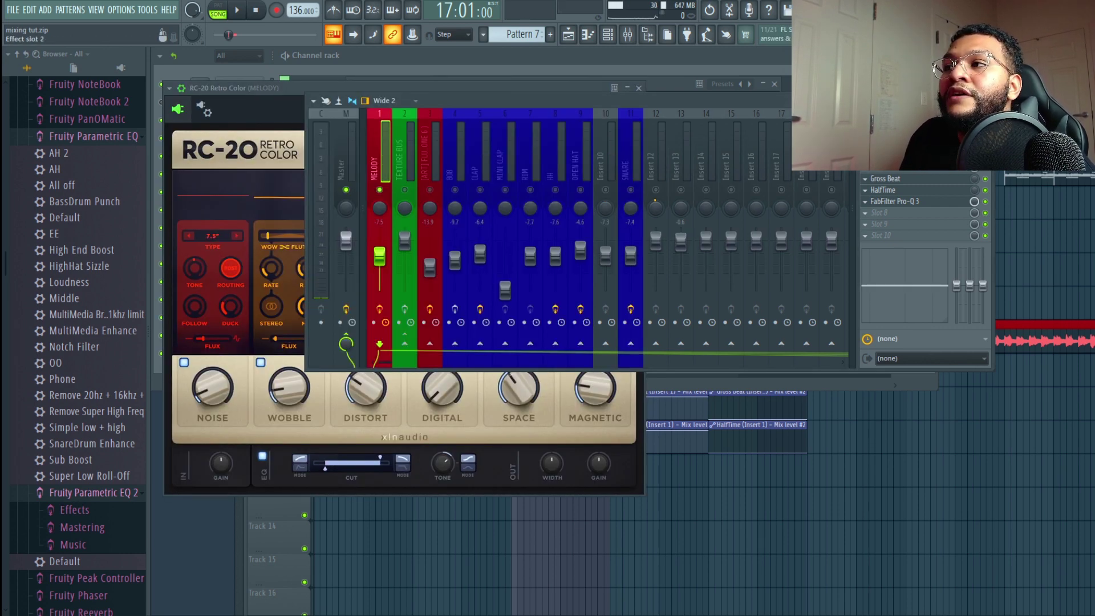
click(912, 144)
drag(392, 161, 384, 130)
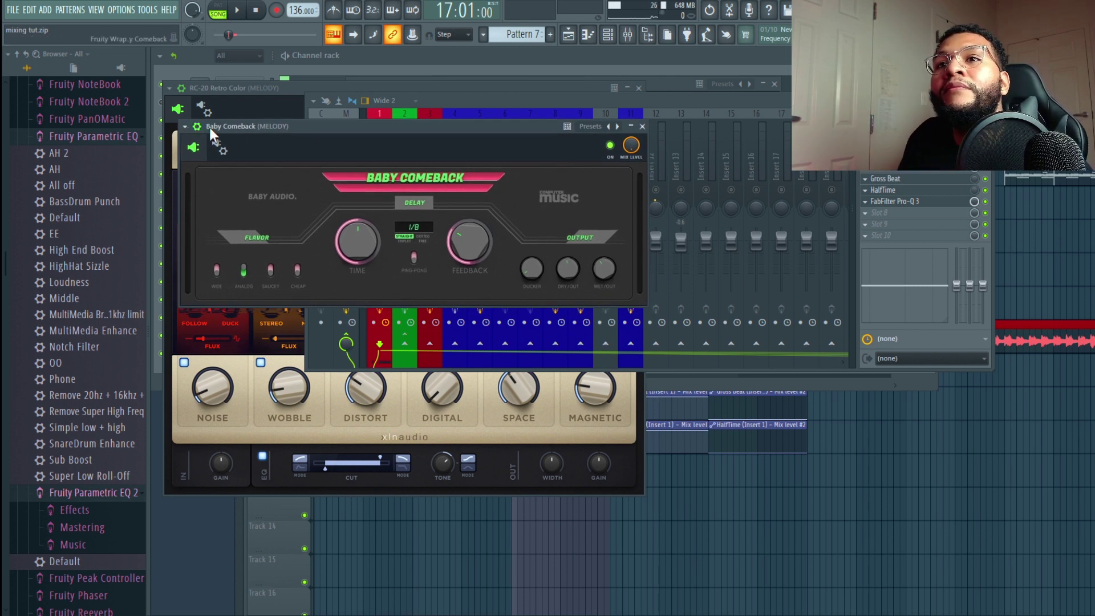
drag(208, 125, 233, 93)
key(space)
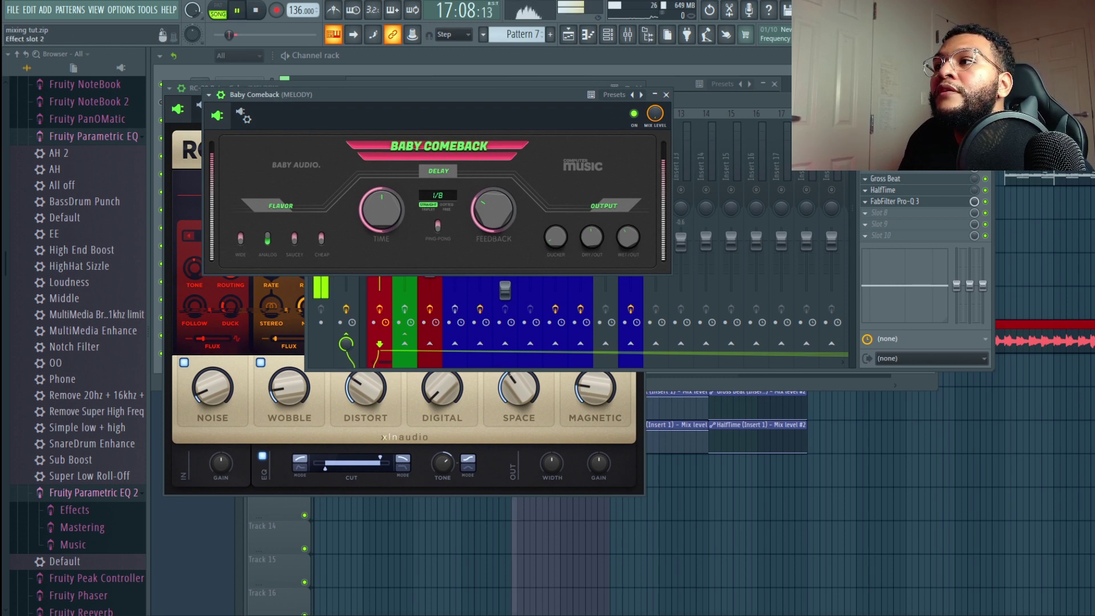
Step: Stop playback, open the MELODY track's Kickstart plugin, and move its window over the mixer
click(930, 156)
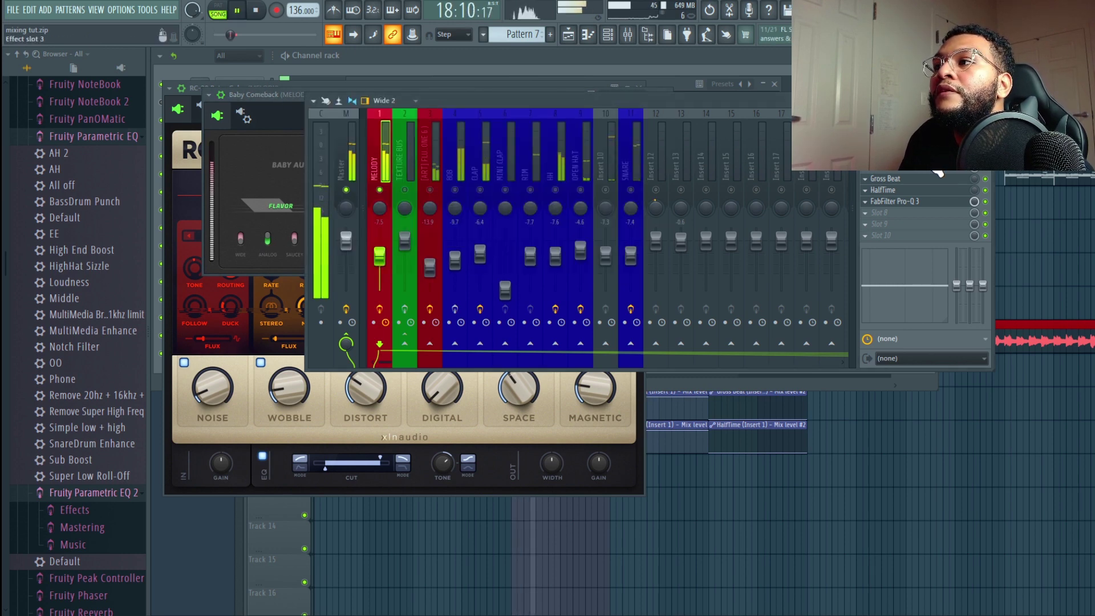
key(space)
click(931, 156)
click(930, 145)
click(929, 145)
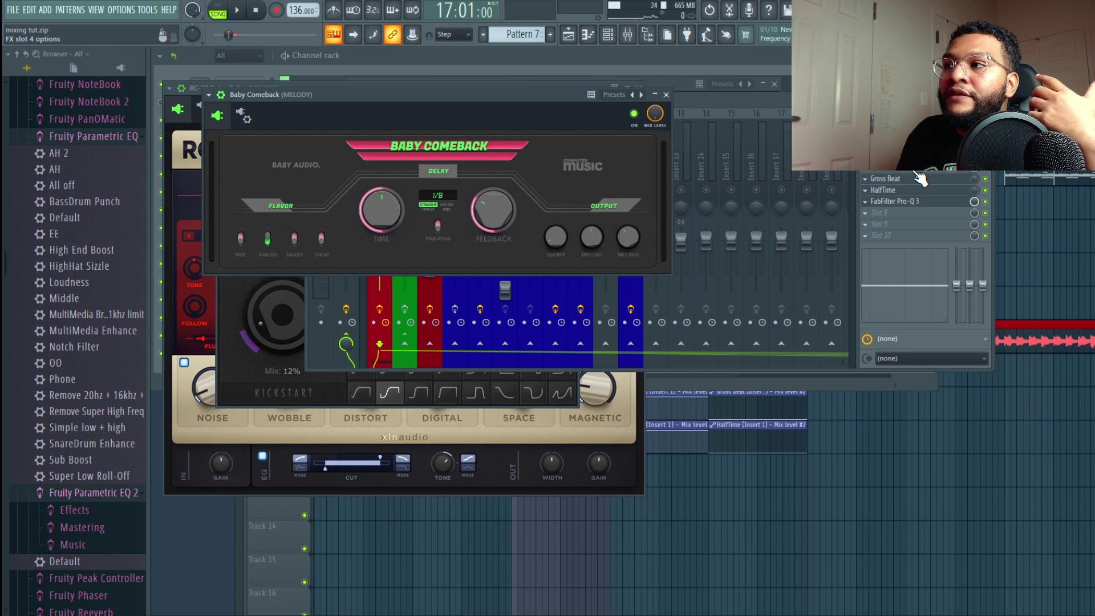
click(929, 156)
click(929, 156)
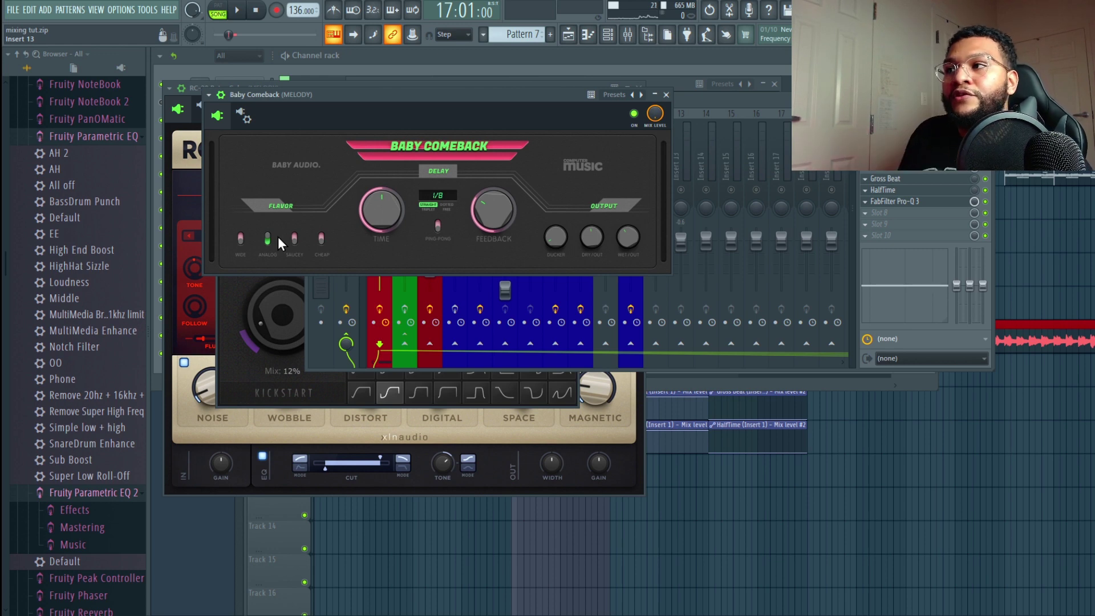
click(904, 178)
click(903, 172)
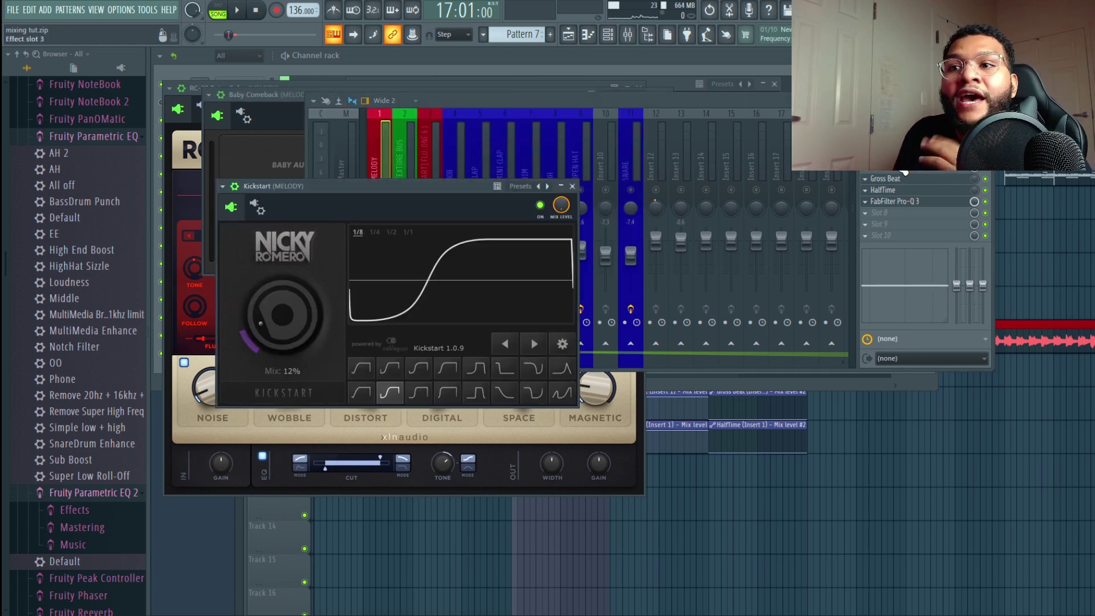
drag(336, 209, 348, 186)
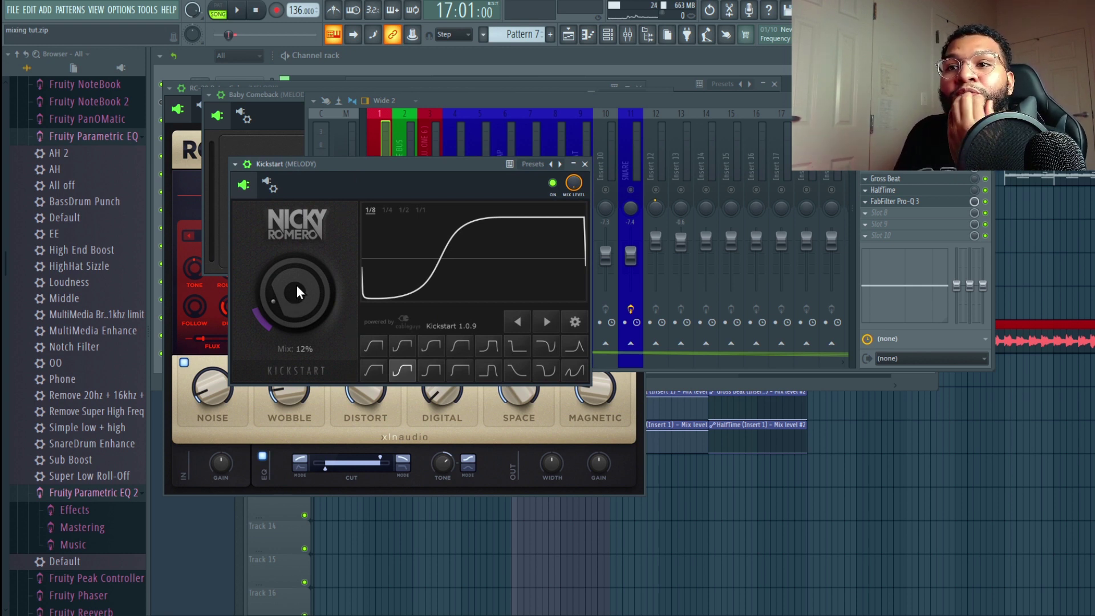
drag(327, 165, 398, 145)
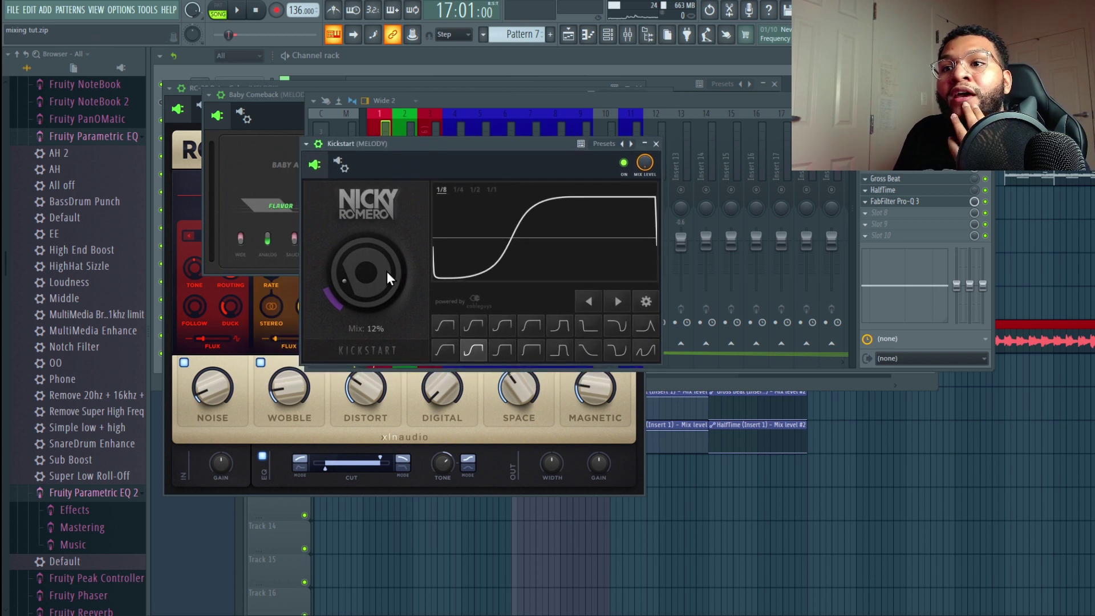
Step: Try the Kickstart mix at 100% on the melody and play the beat to audition it
double_click(348, 280)
key(space)
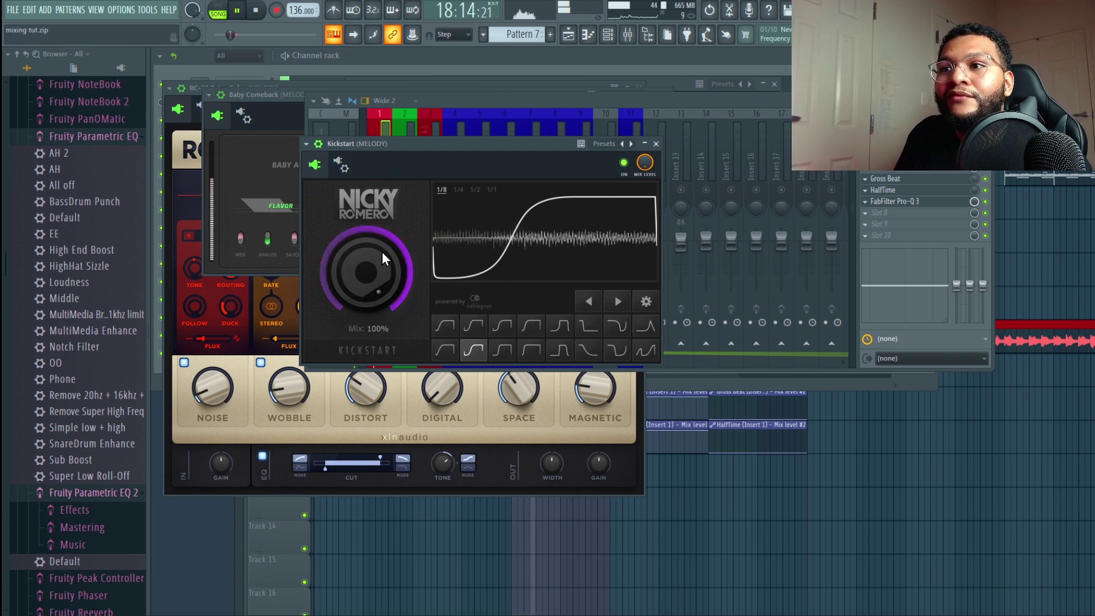
key(space)
Step: Set the Kickstart mix to 23% and play the beat to check the melody's pumping
drag(358, 241, 358, 296)
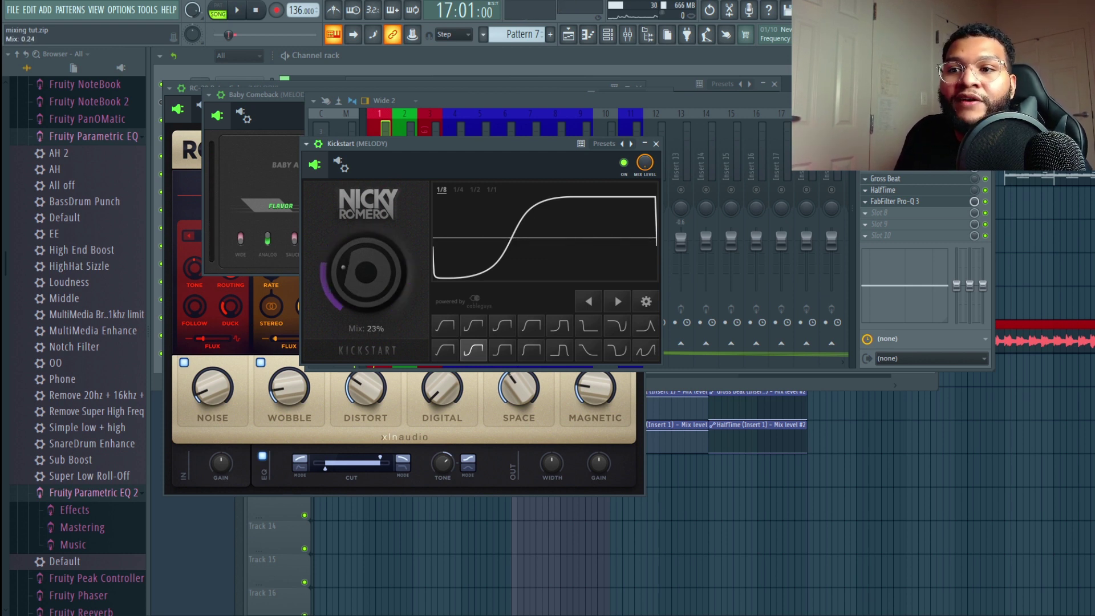
key(space)
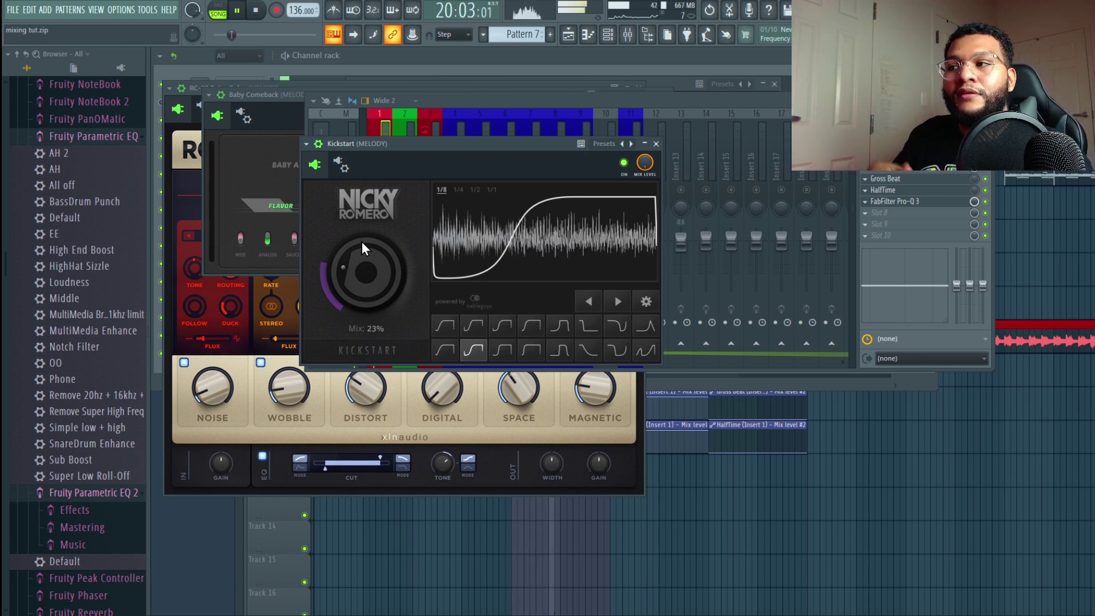
click(457, 102)
key(space)
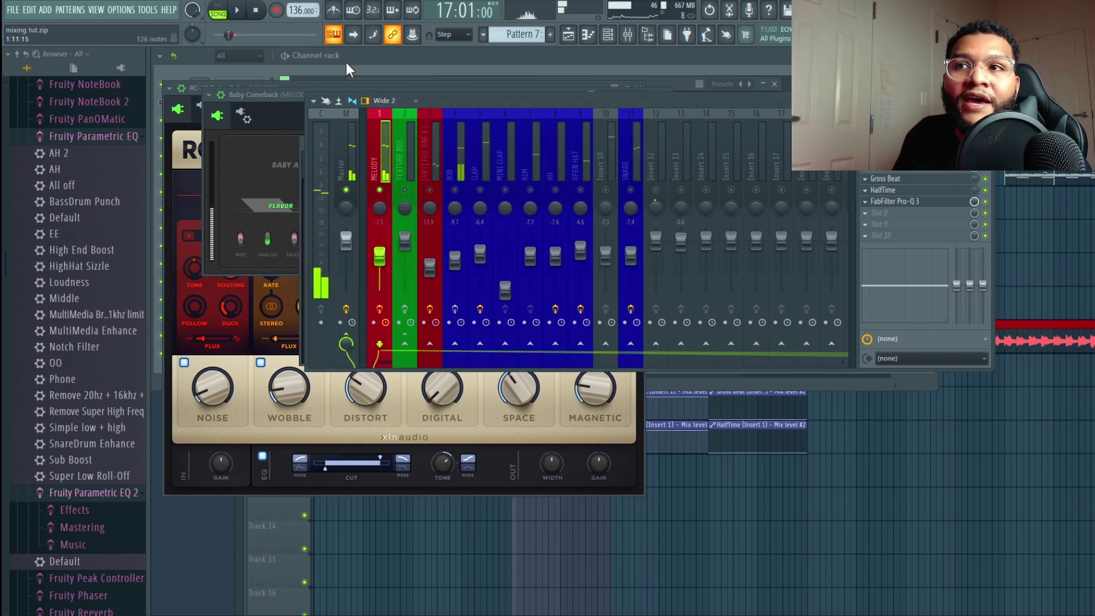
Step: Open the MELODY track's Gross Beat plugin, reposition its window, and bring up the Empty time preset
click(965, 181)
drag(615, 169, 627, 116)
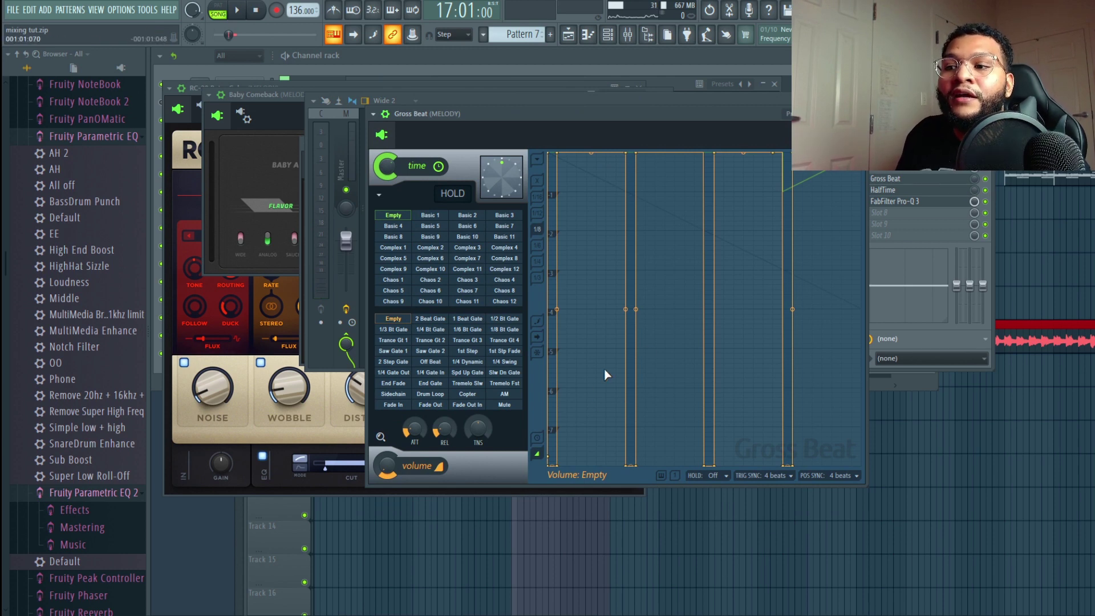
drag(626, 114, 508, 104)
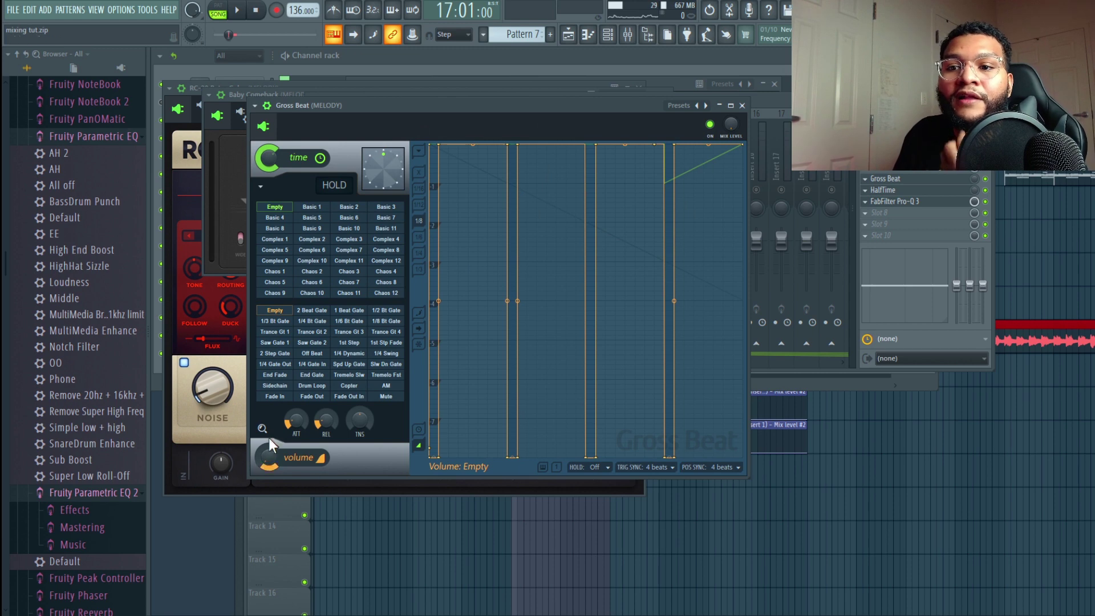
click(270, 207)
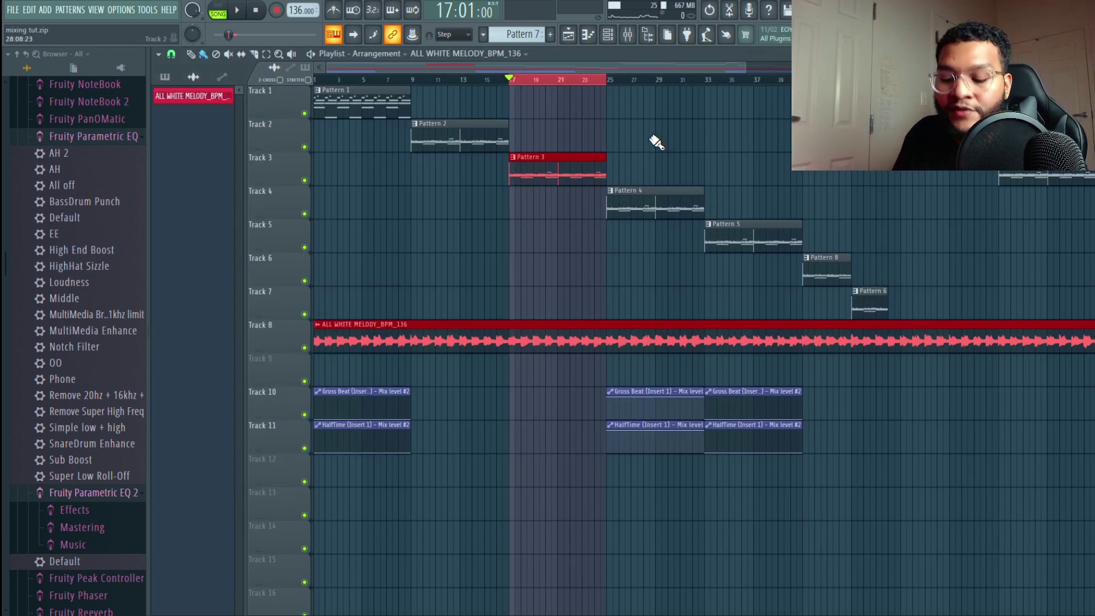
Step: Play the arrangement from bar 25, where the Gross Beat automation starts, with the MELODY track's effects in view
click(611, 80)
key(space)
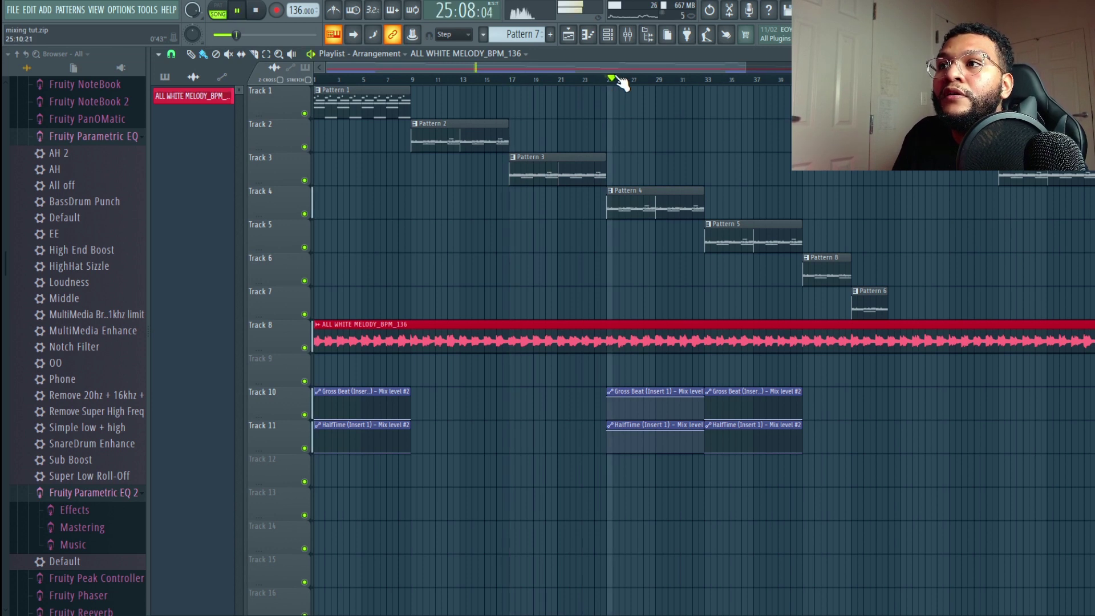
click(627, 34)
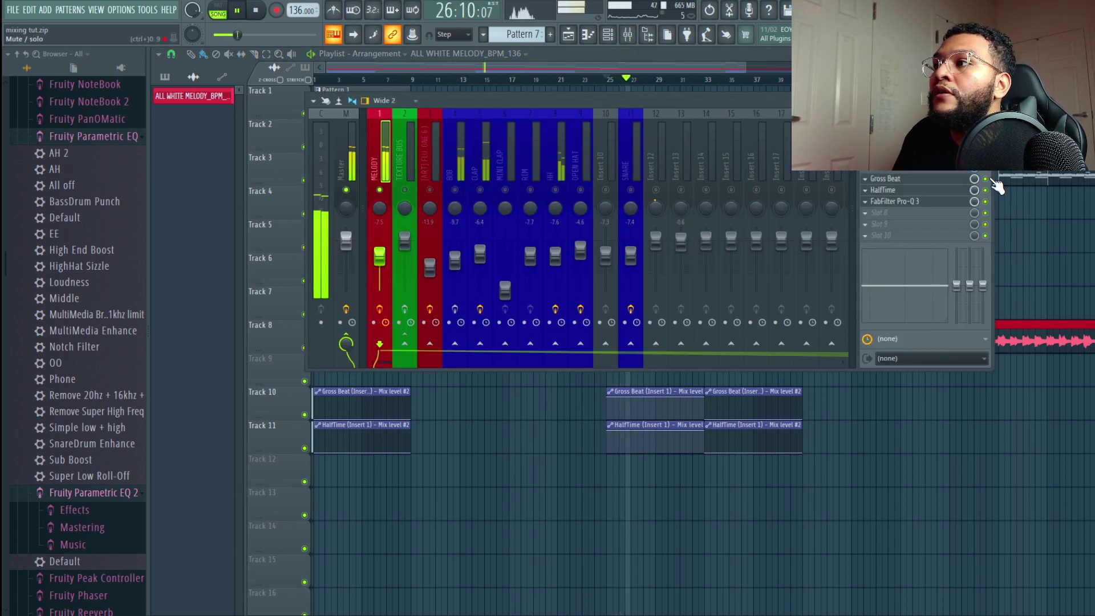
scroll(345, 151, right, 2)
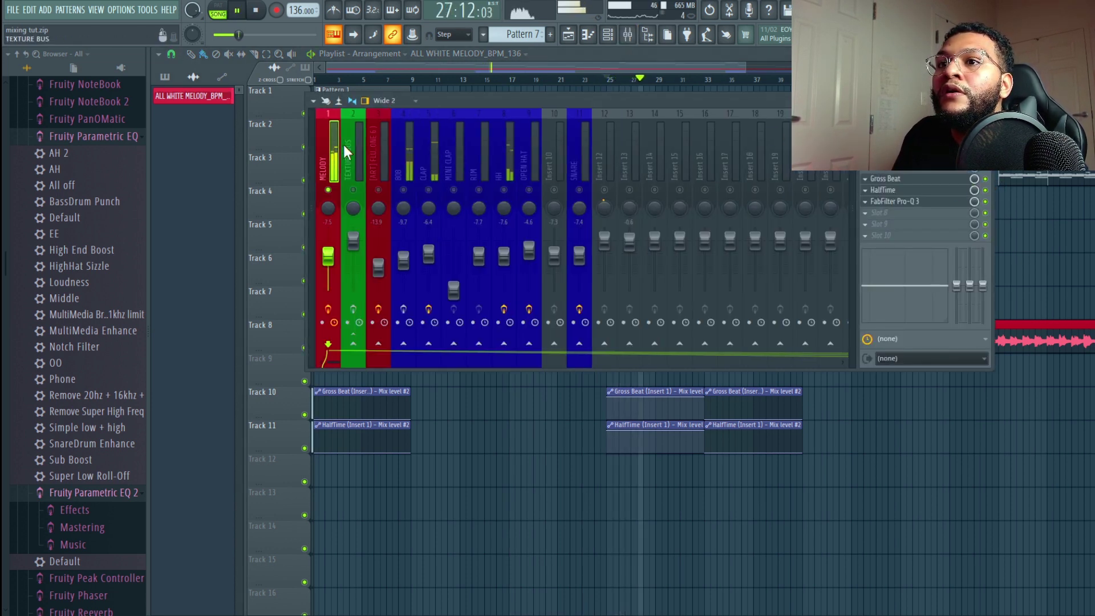
click(919, 179)
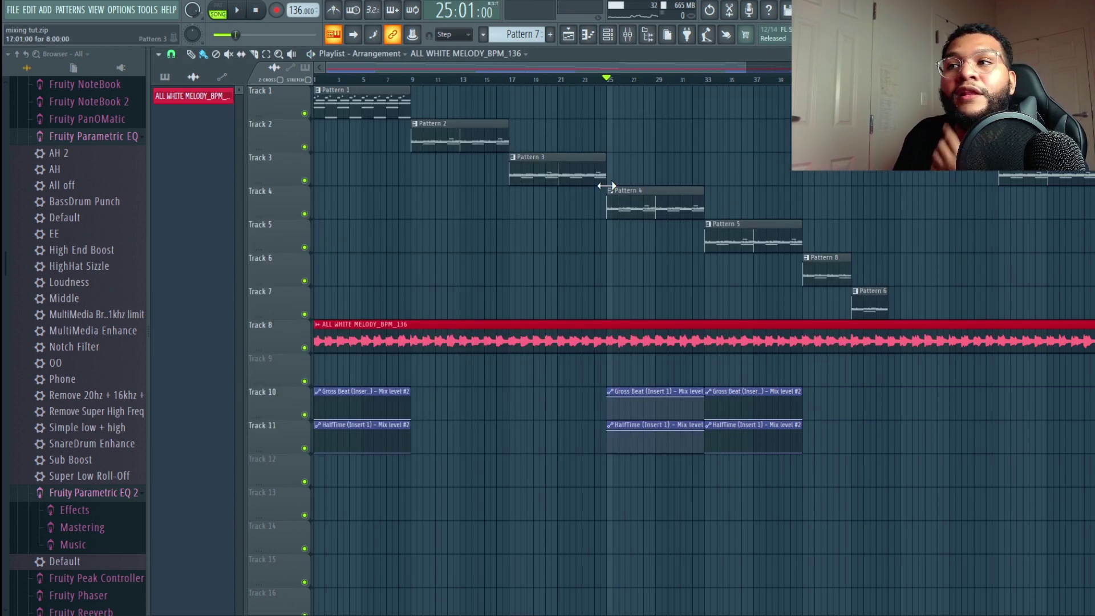
Step: Bring the mixer back and review the MELODY track's Kickstart and Gross Beat effects
click(627, 34)
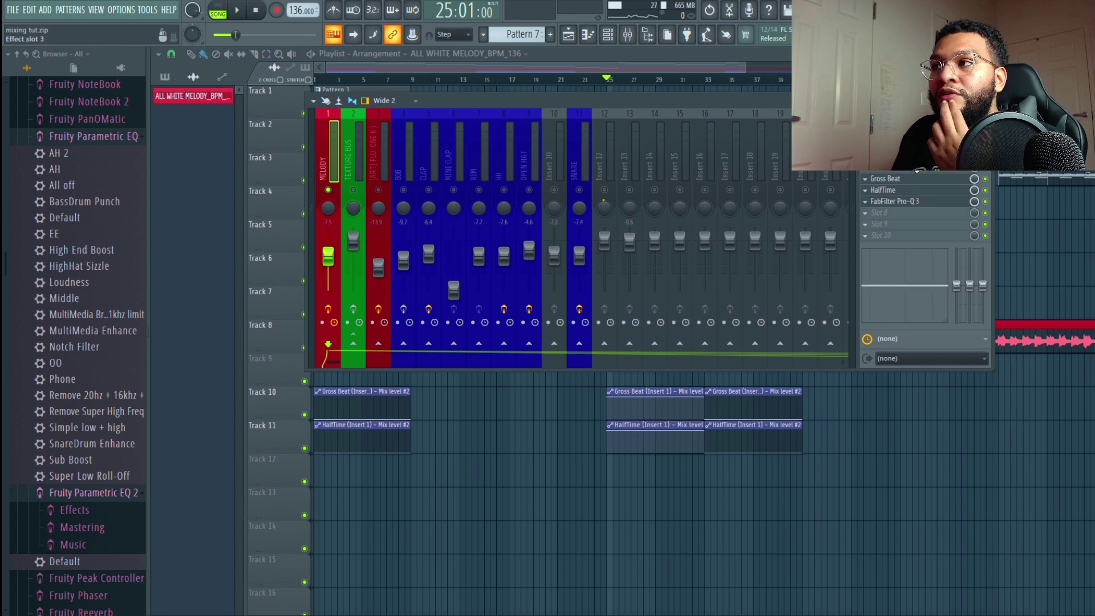
click(906, 156)
click(905, 157)
click(905, 183)
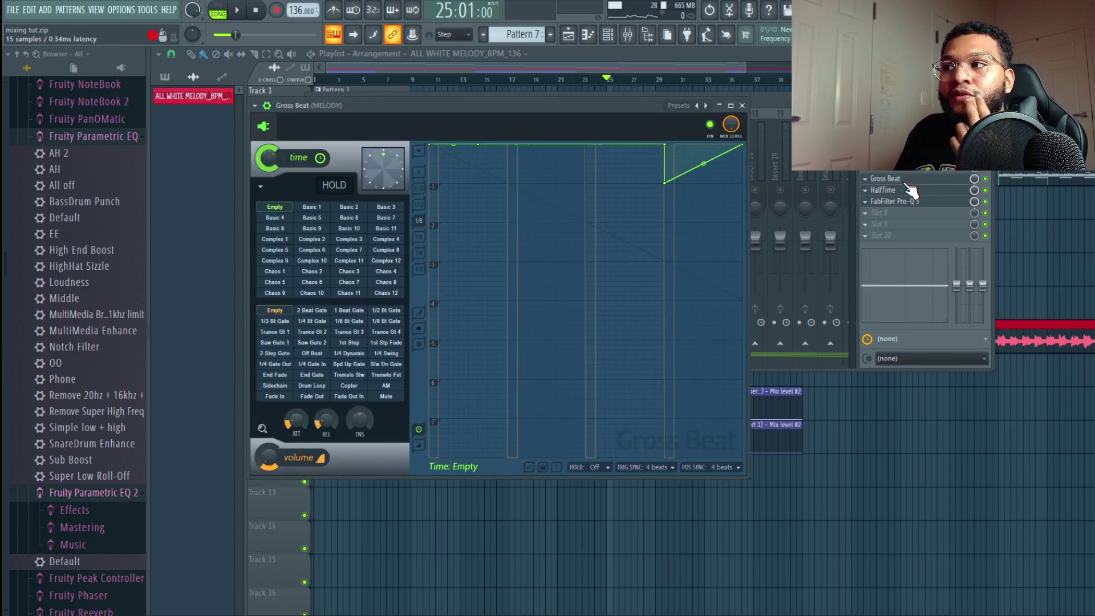
click(904, 182)
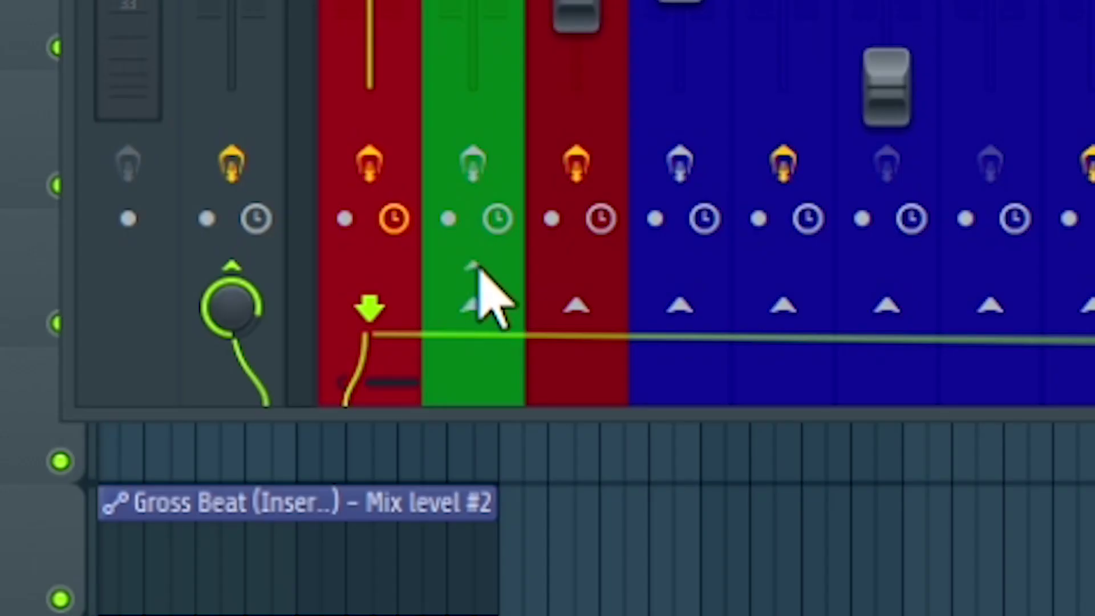
Step: Send the MELODY track to the TEXTURE BUS, and inspect the bus's Parametric EQ 2 and ValhallaSupermassive plugins
click(471, 306)
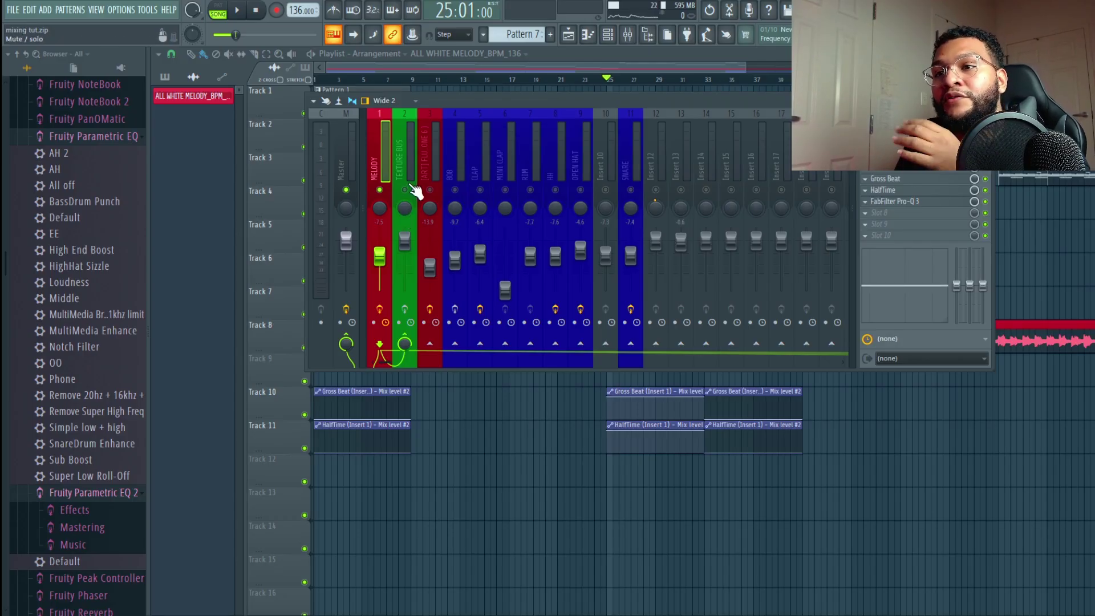
click(409, 166)
click(901, 133)
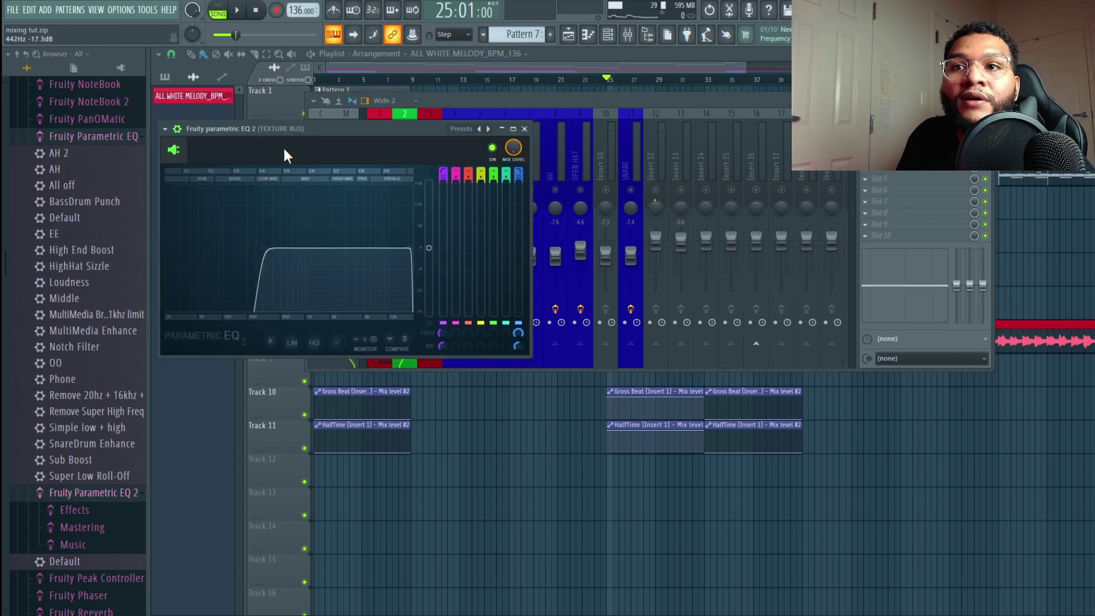
click(912, 145)
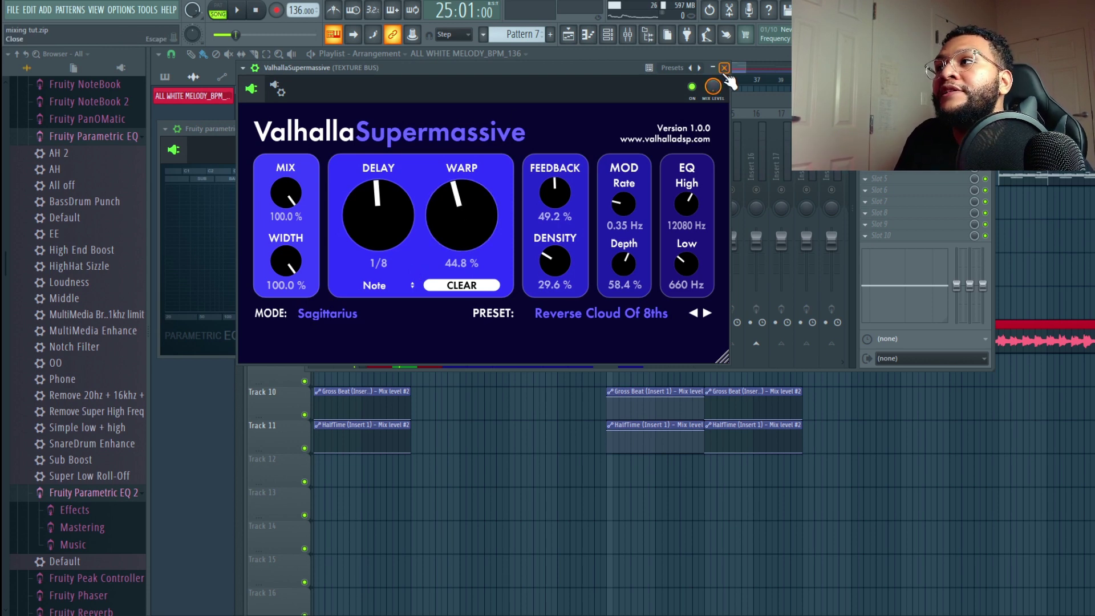
click(725, 68)
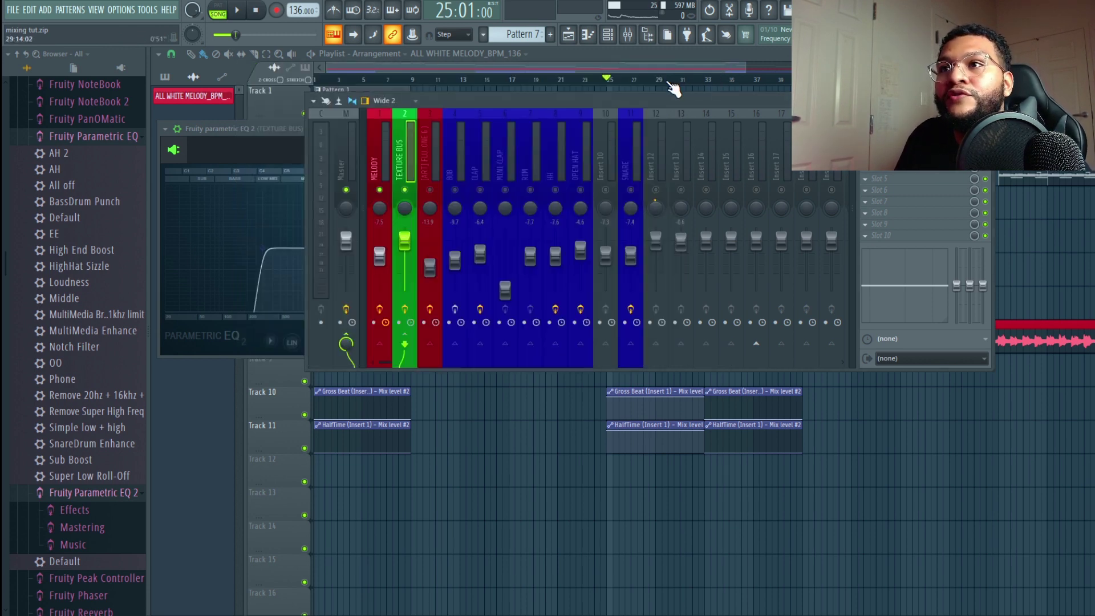
Step: Play the beat and compare the MELODY track's send to the TEXTURE BUS at 0% and turned back up
key(space)
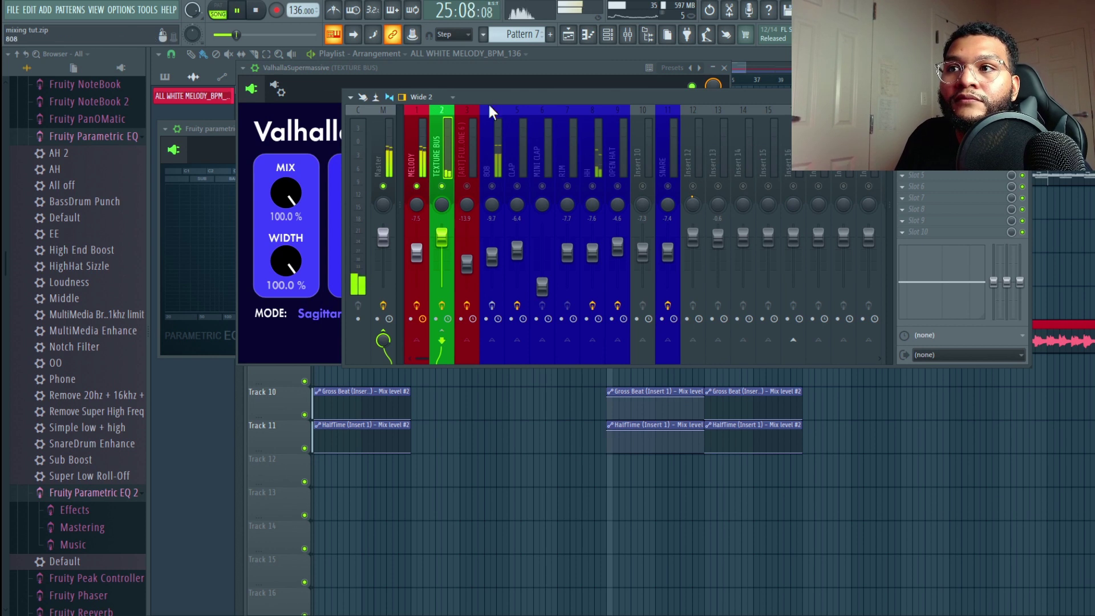
drag(489, 101, 573, 124)
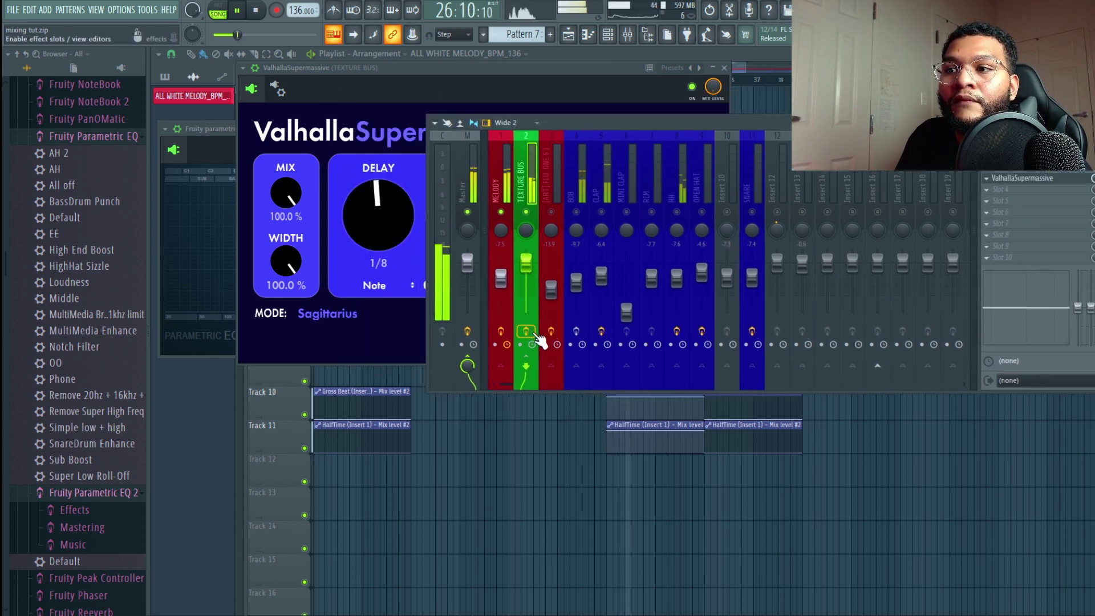
click(501, 194)
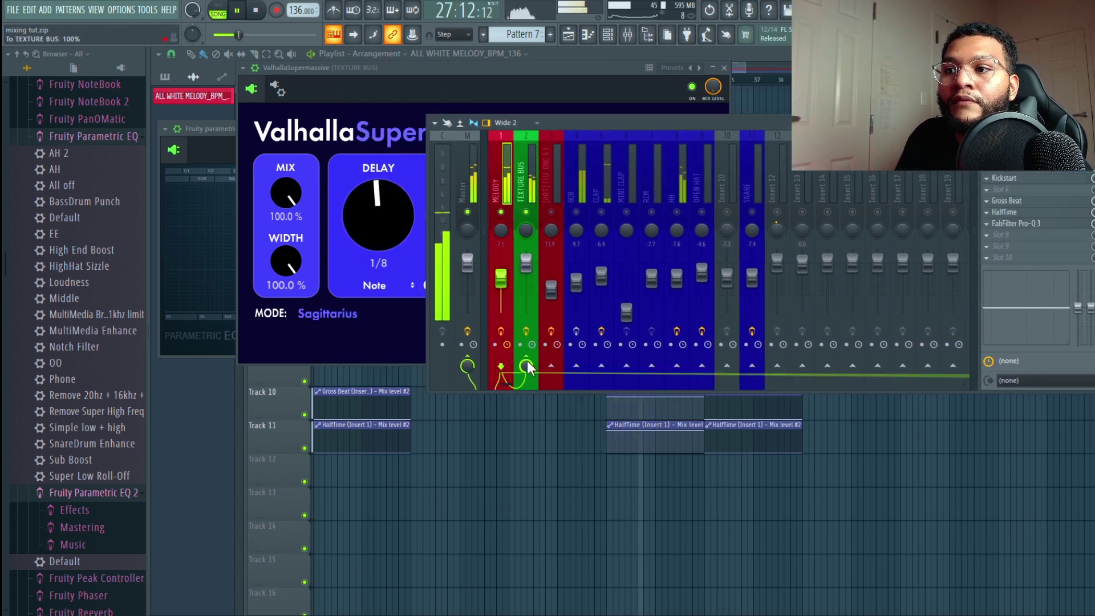
drag(525, 365, 525, 445)
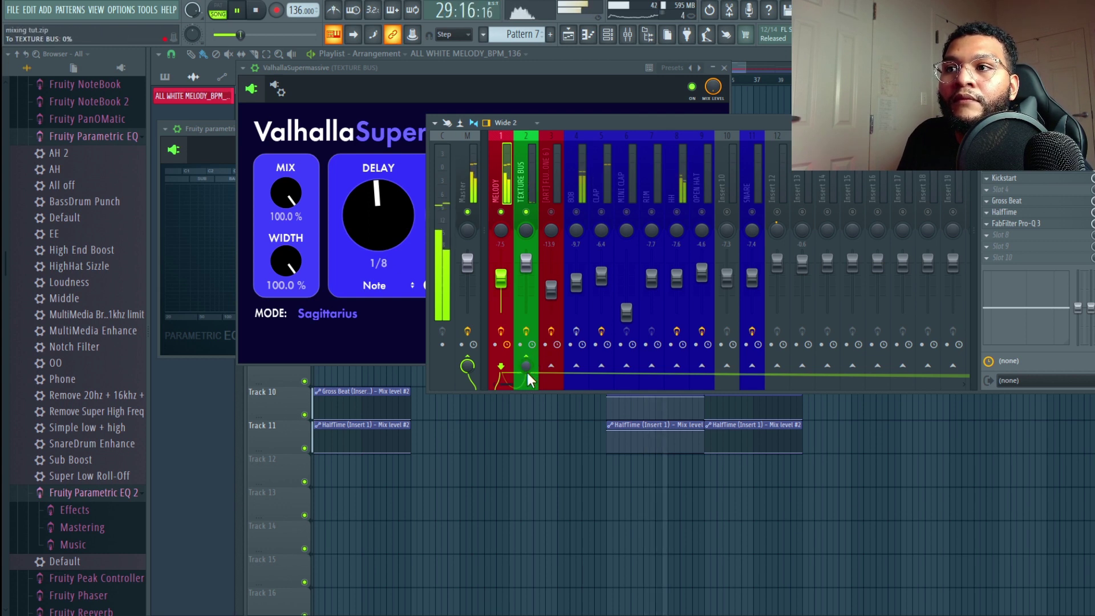
drag(527, 368, 527, 289)
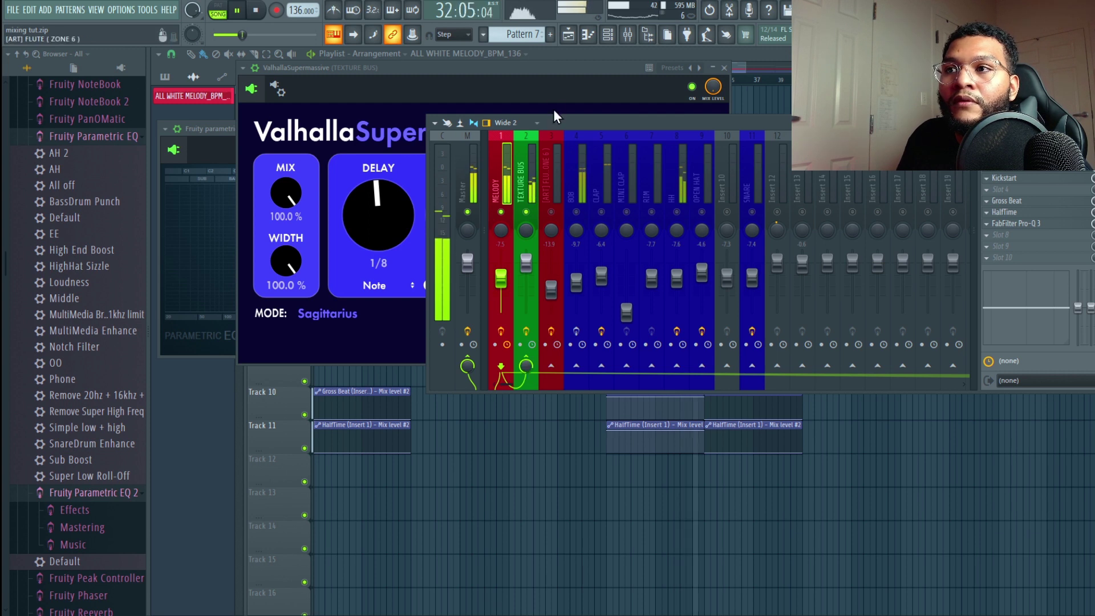
click(256, 11)
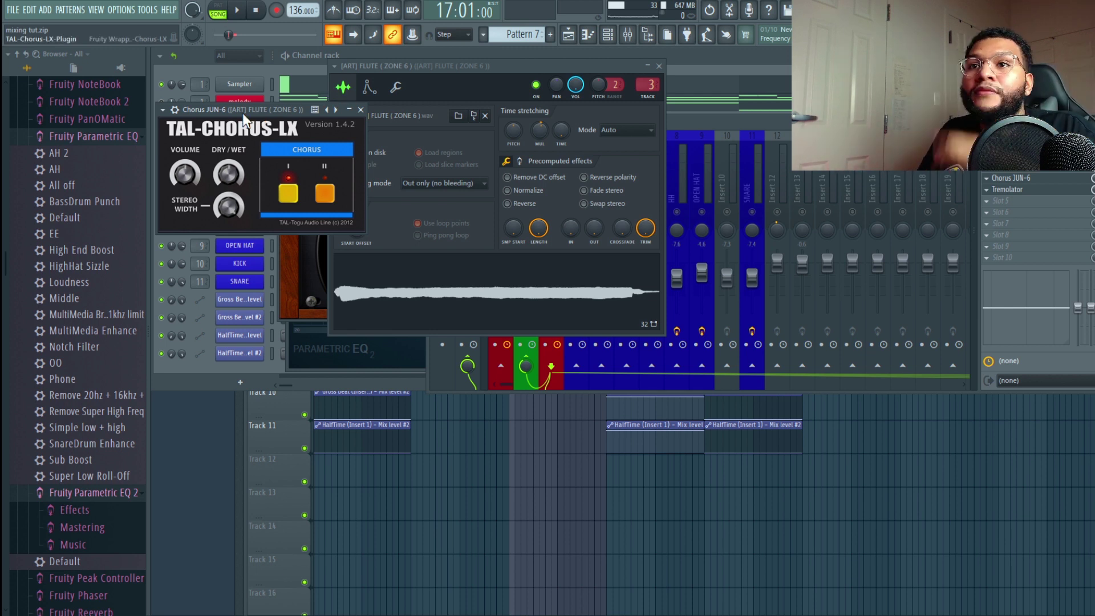
Step: Review the TAL-Chorus-LX and Tremolator effects on the flute's mixer track
drag(241, 114, 284, 99)
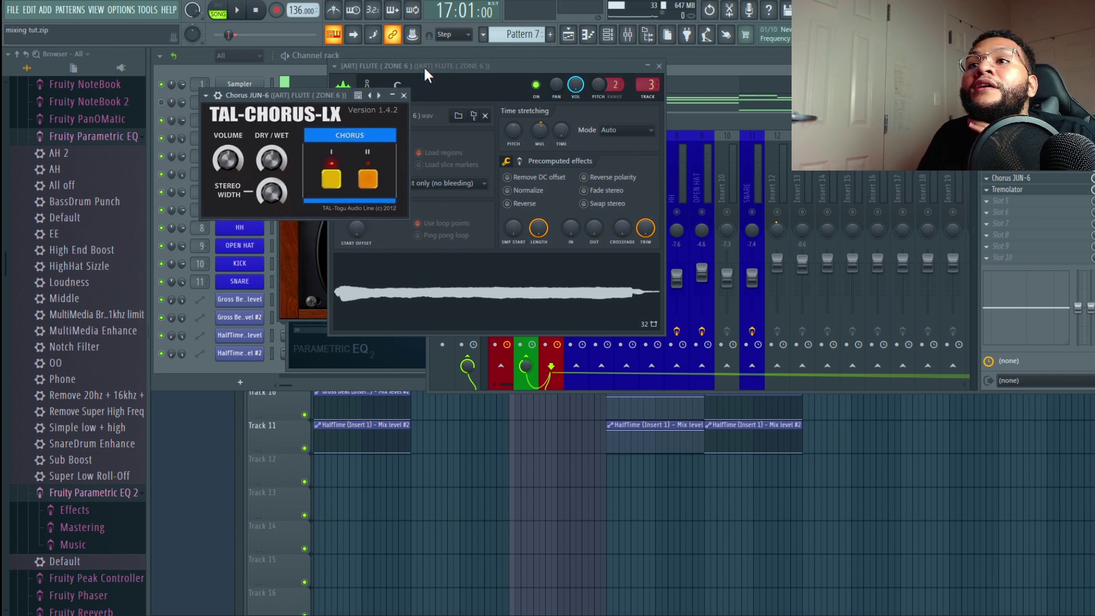
drag(543, 287, 92, 267)
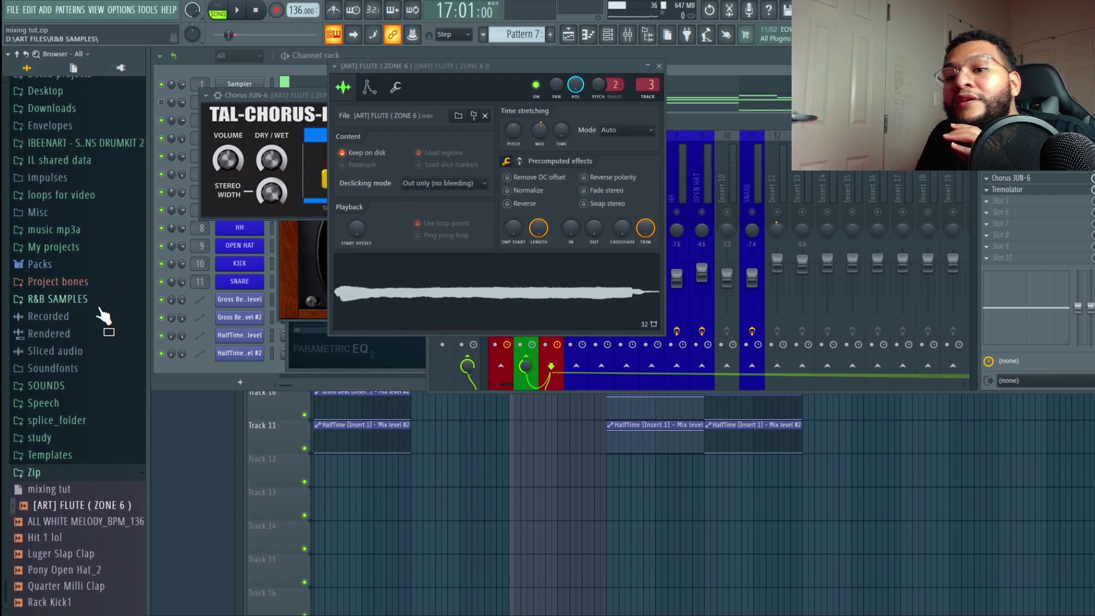
click(1050, 191)
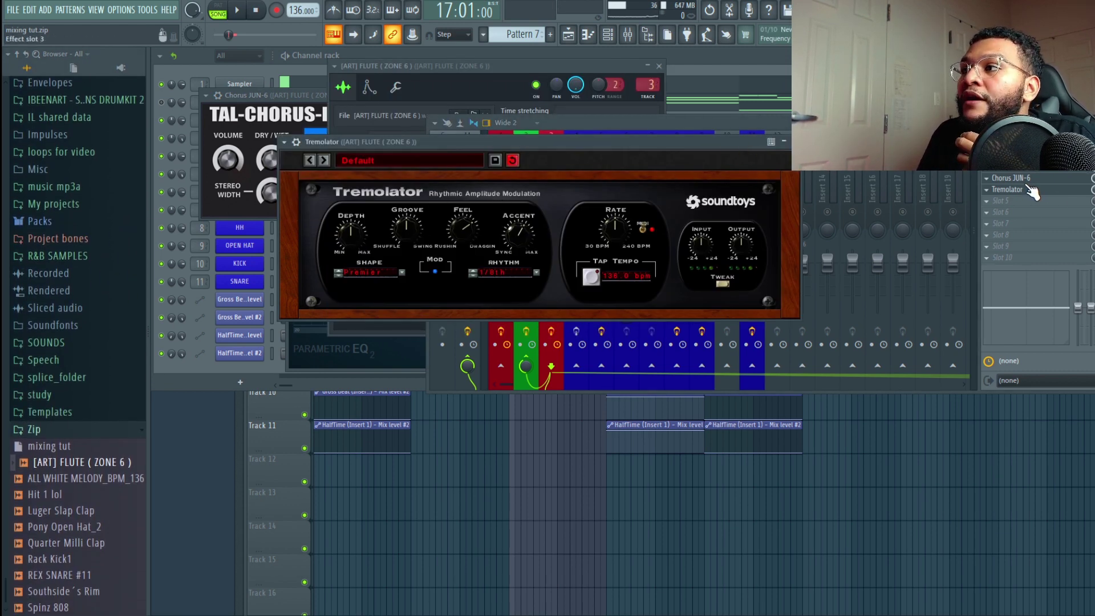
click(1008, 189)
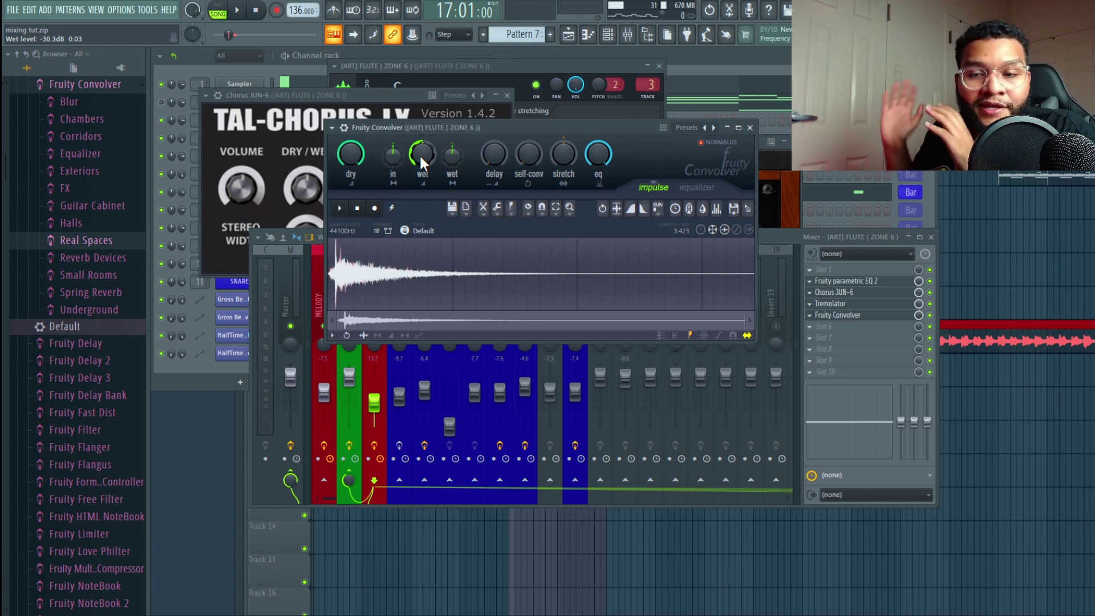
Step: Load the [ART] REVERB TEXTURE ( JAPAN ) sample from the oneshots' CONVOLUTION REVERB TEXTURES folder as the flute's Fruity Convolver impulse
drag(453, 132, 502, 118)
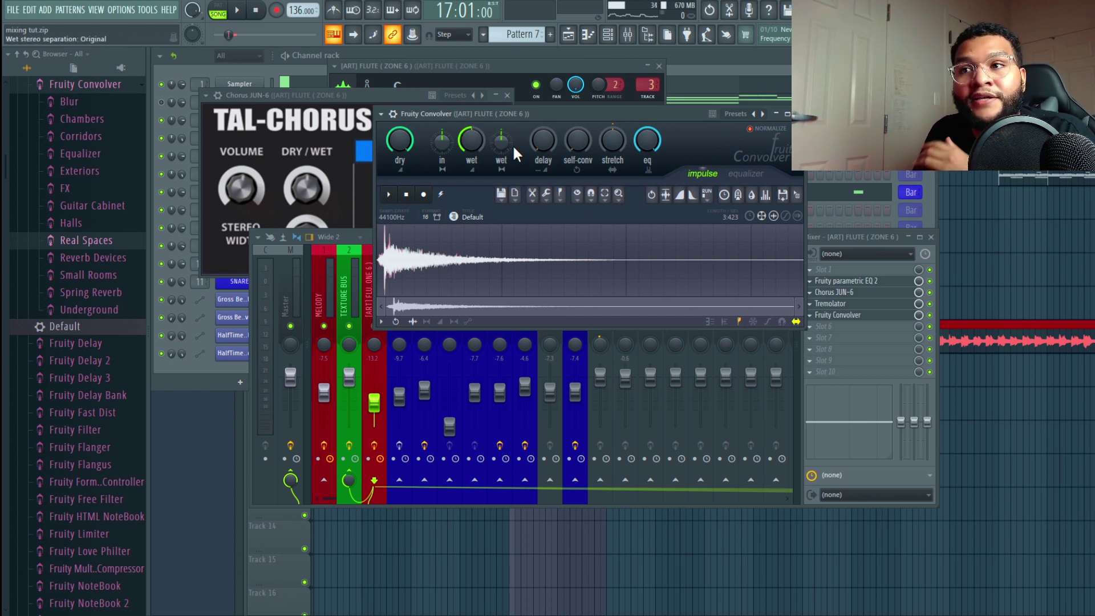
drag(490, 117, 489, 108)
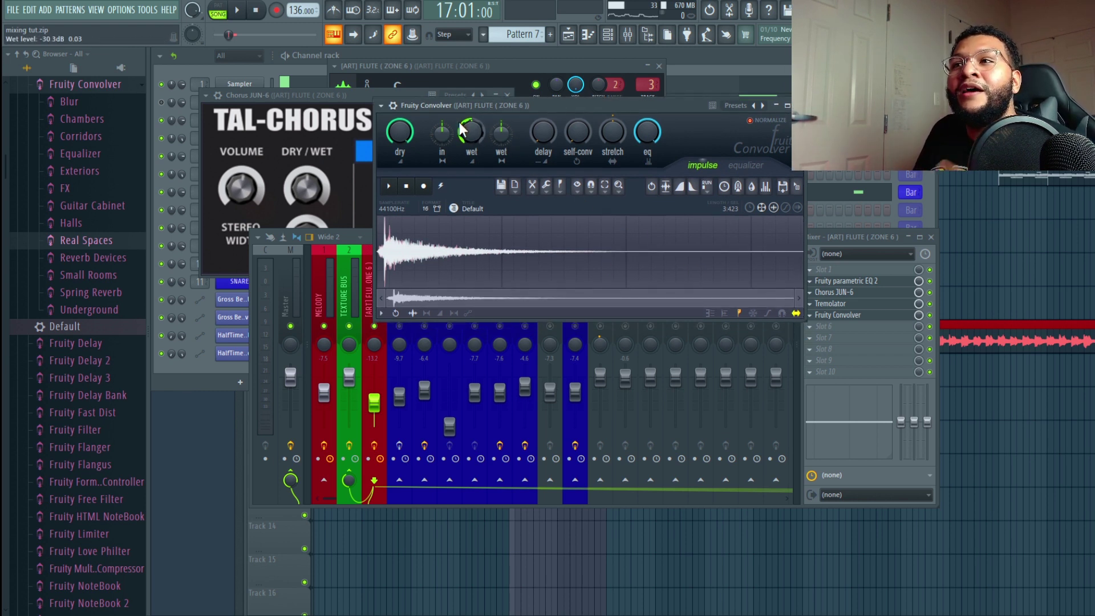
click(18, 54)
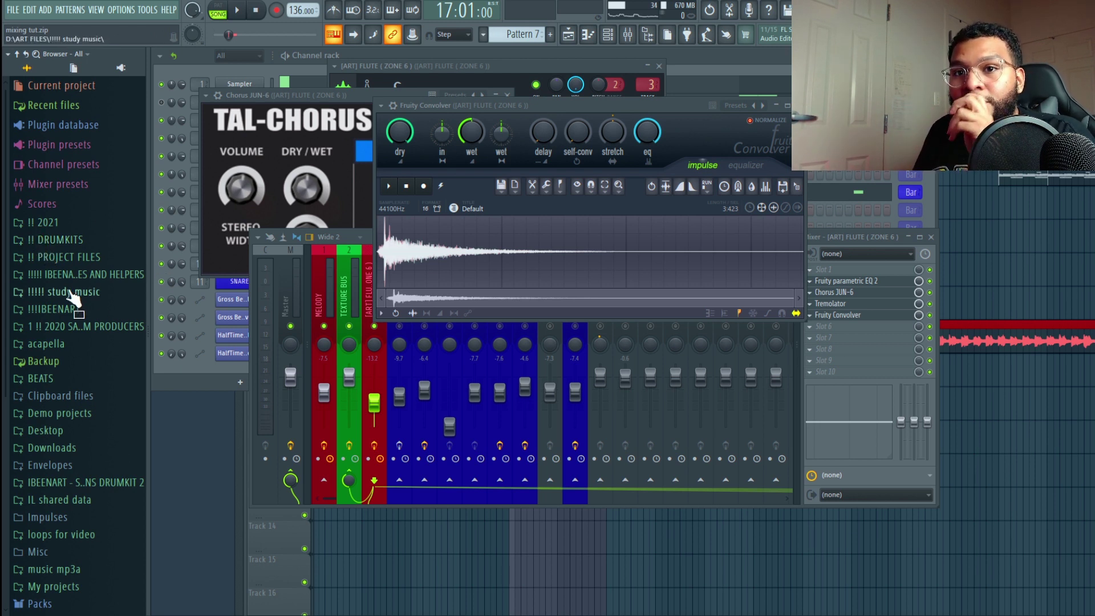
scroll(86, 274, down, 5)
click(63, 106)
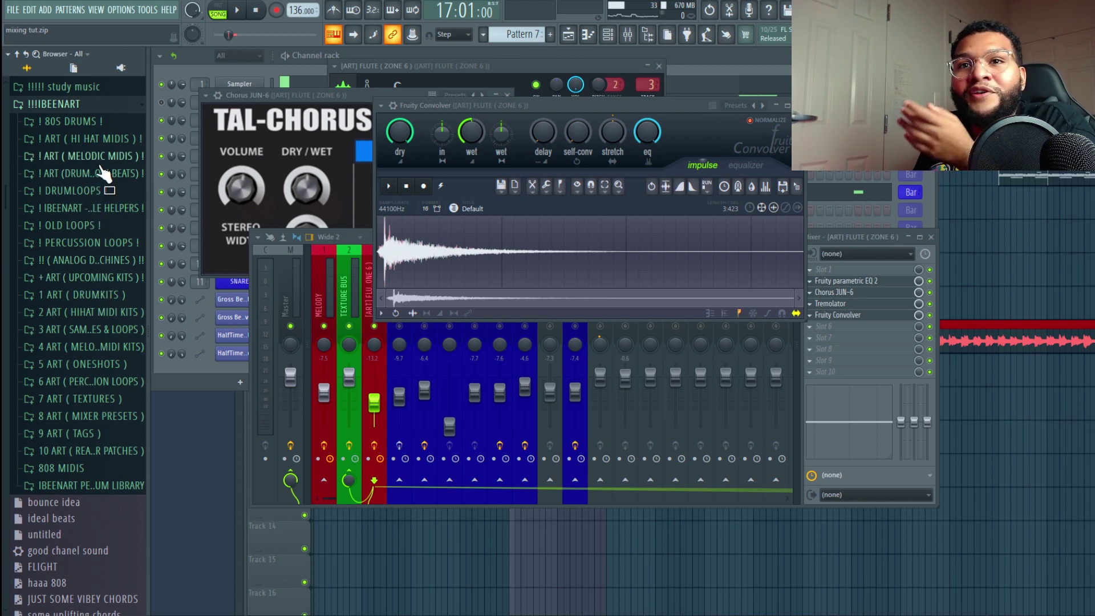
scroll(114, 228, down, 3)
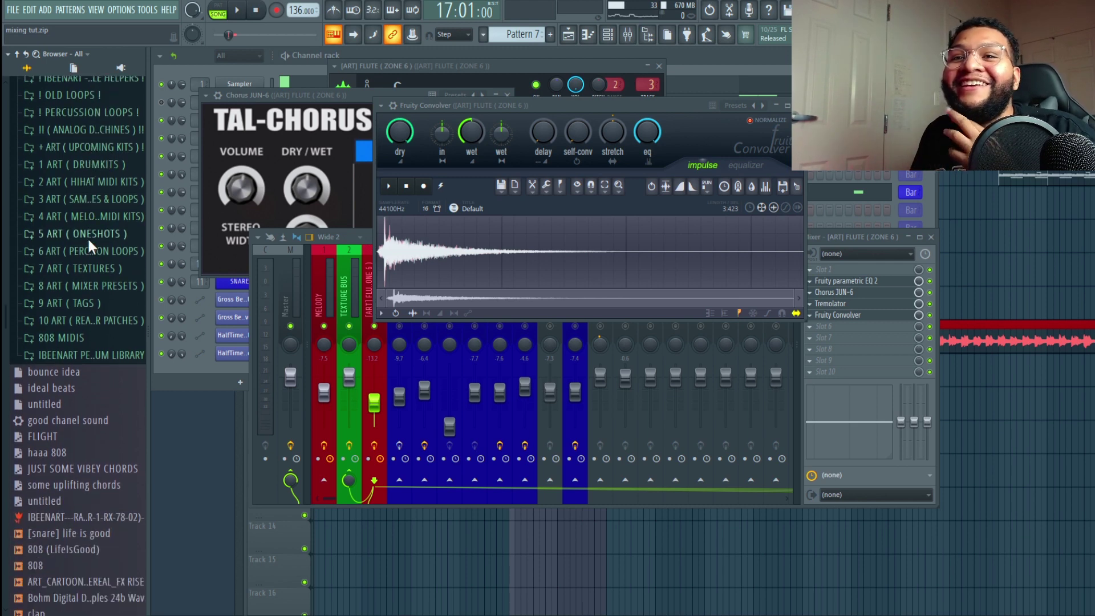
click(90, 236)
click(114, 273)
scroll(117, 284, down, 5)
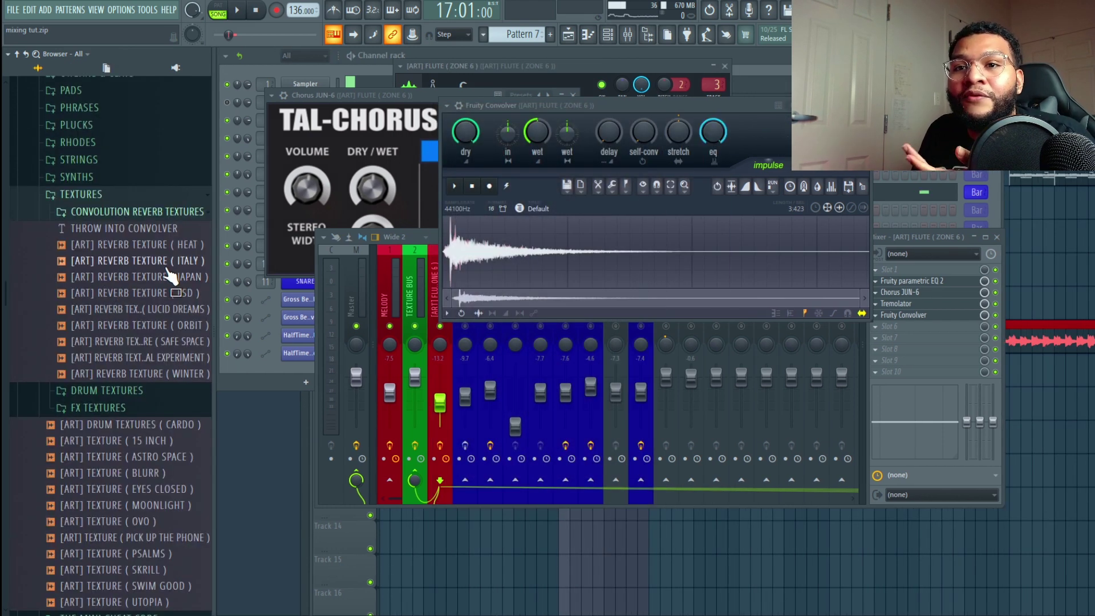
drag(170, 275, 481, 214)
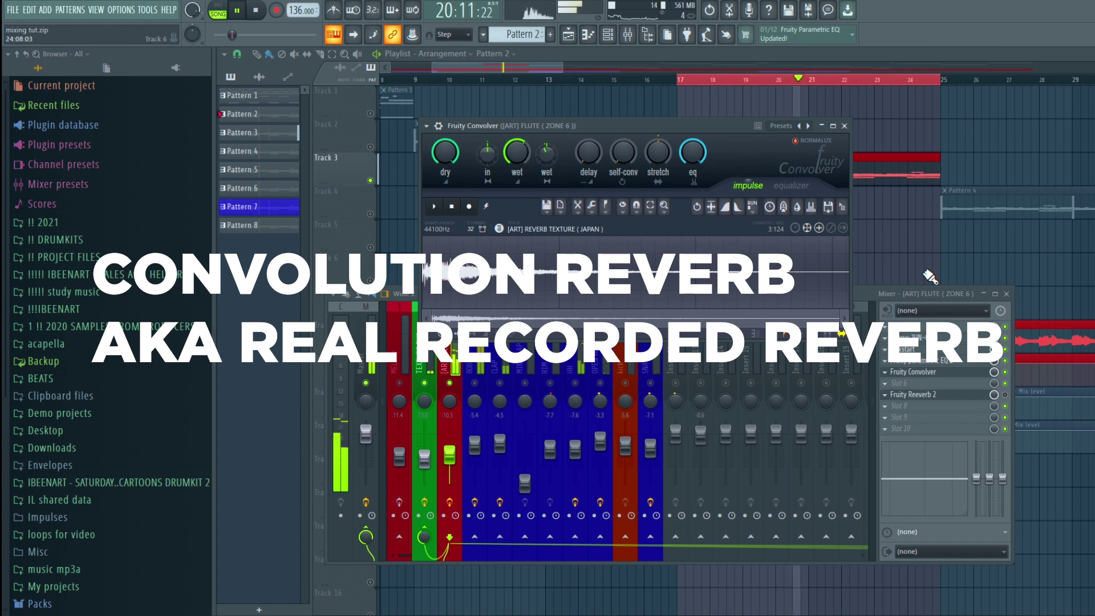
Step: Play the beat to compare the flute's Fruity Convolver reverb with its Fruity Reeverb 2
click(960, 295)
key(space)
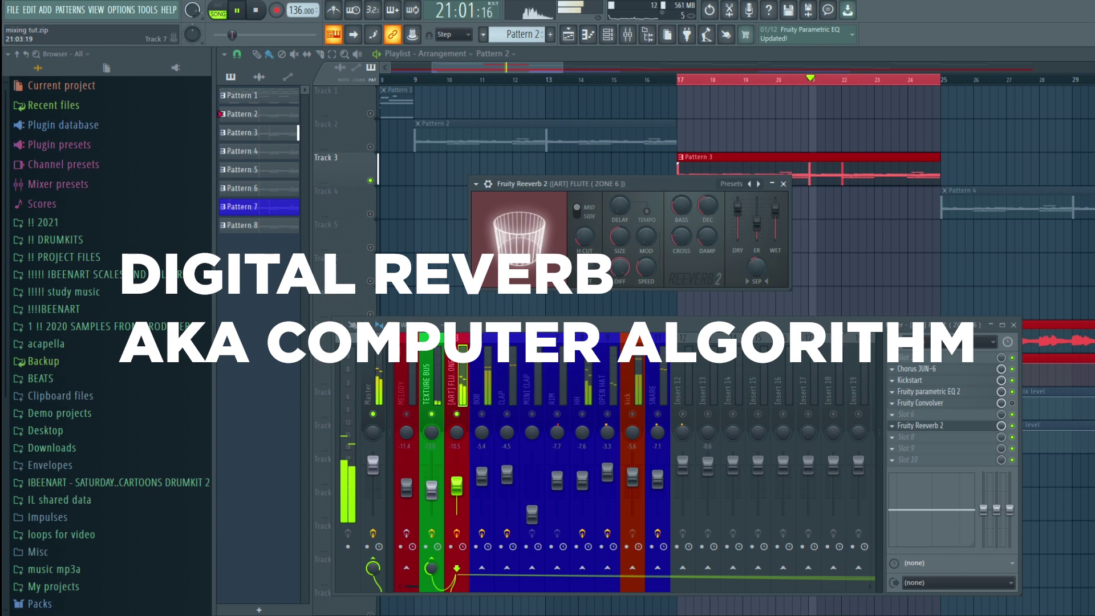
key(space)
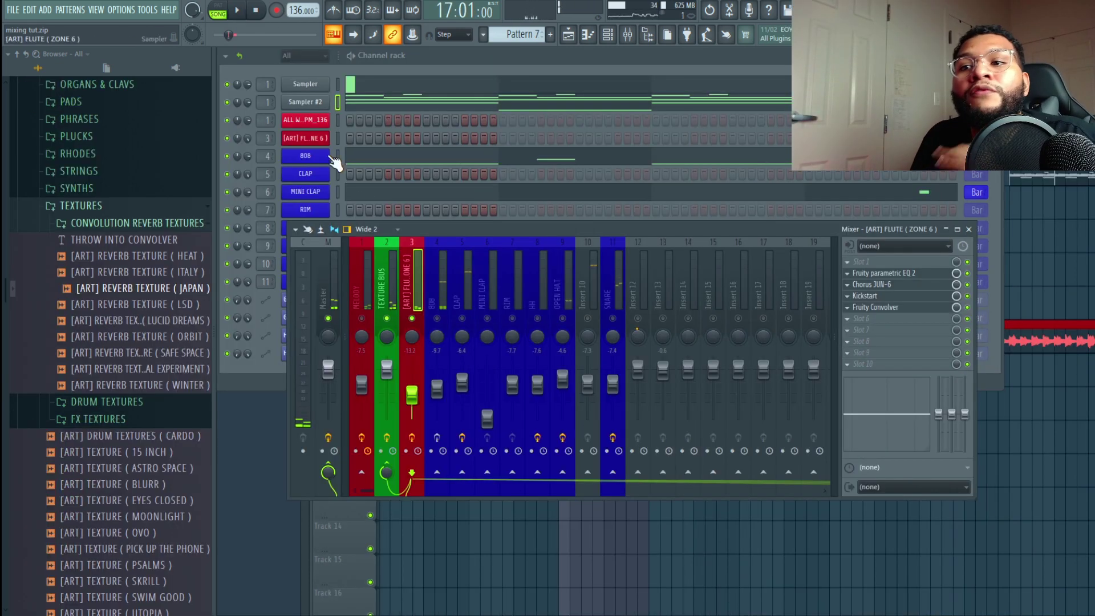
Step: Solo the 808 mixer track and release the solo
right_click(437, 318)
right_click(437, 318)
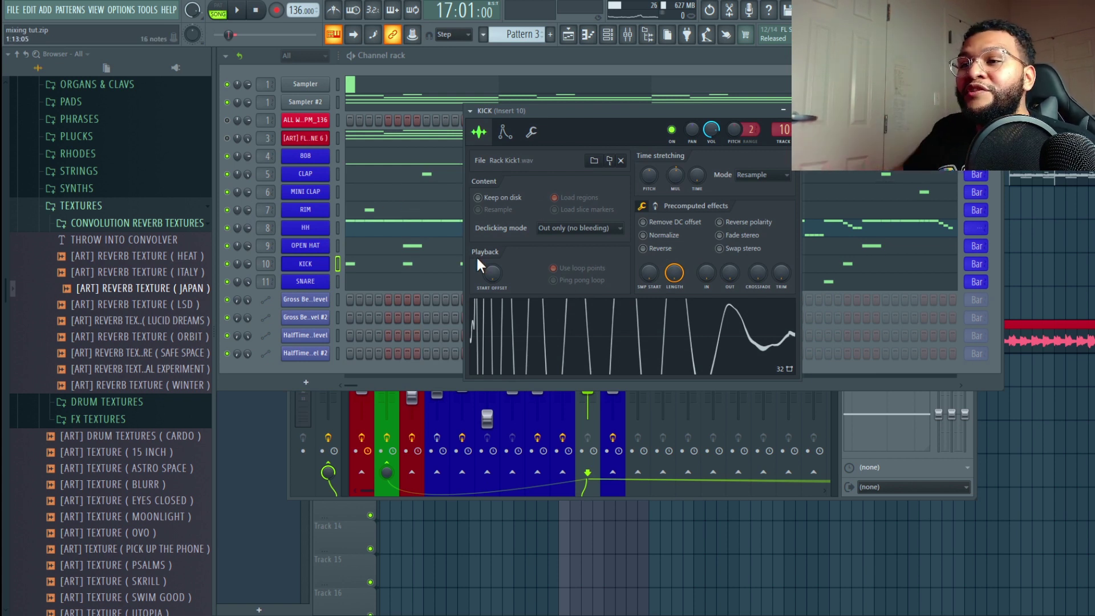
Step: Play the soloed KICK and give its sample a quick fade out of about 29%
key(space)
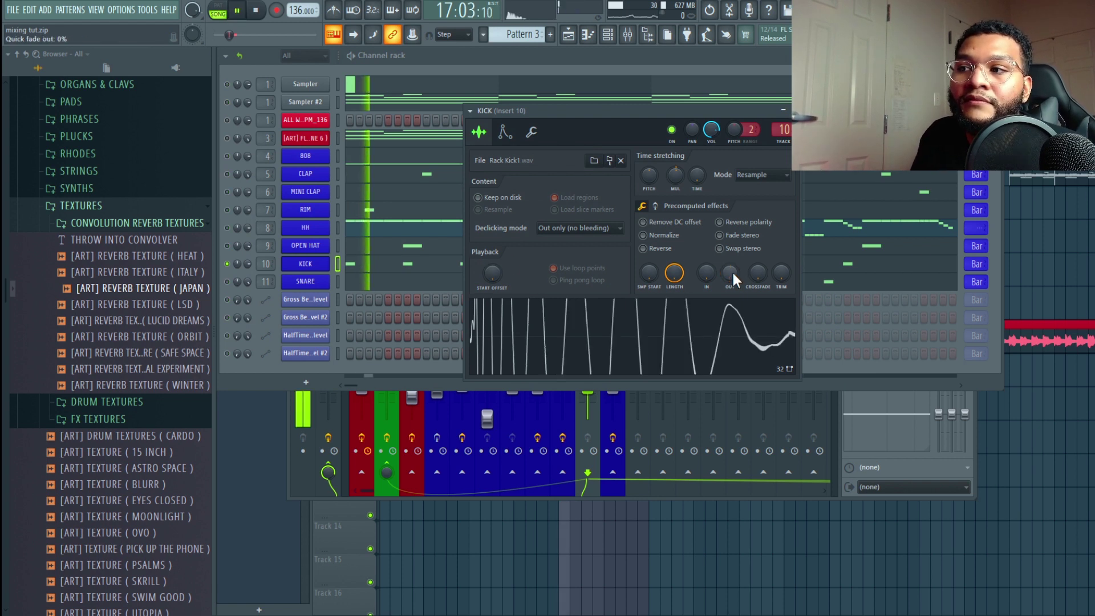
key(space)
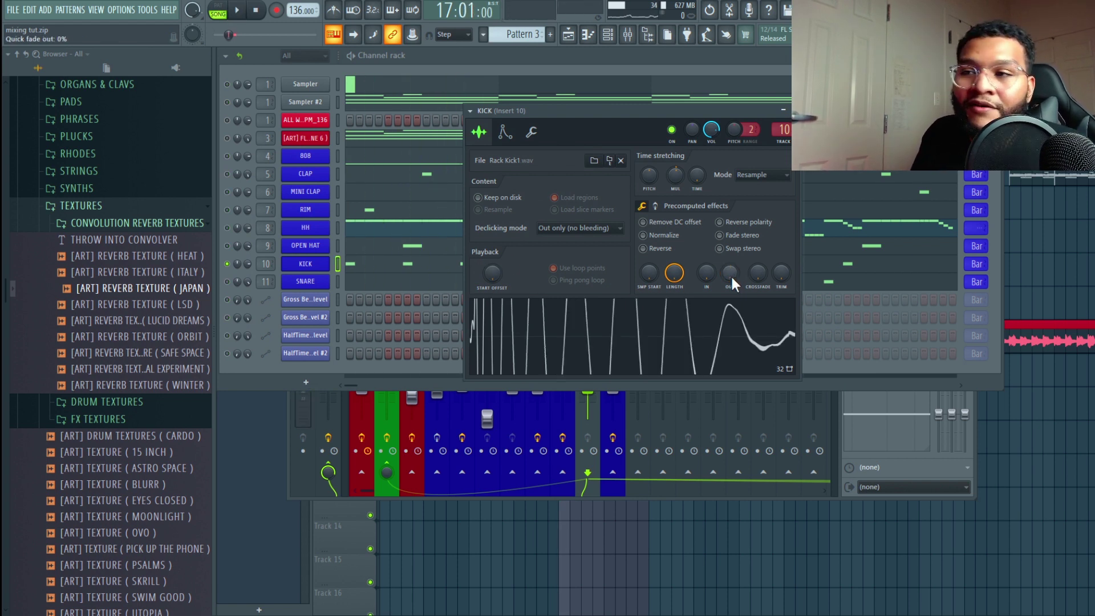
drag(725, 276, 726, 257)
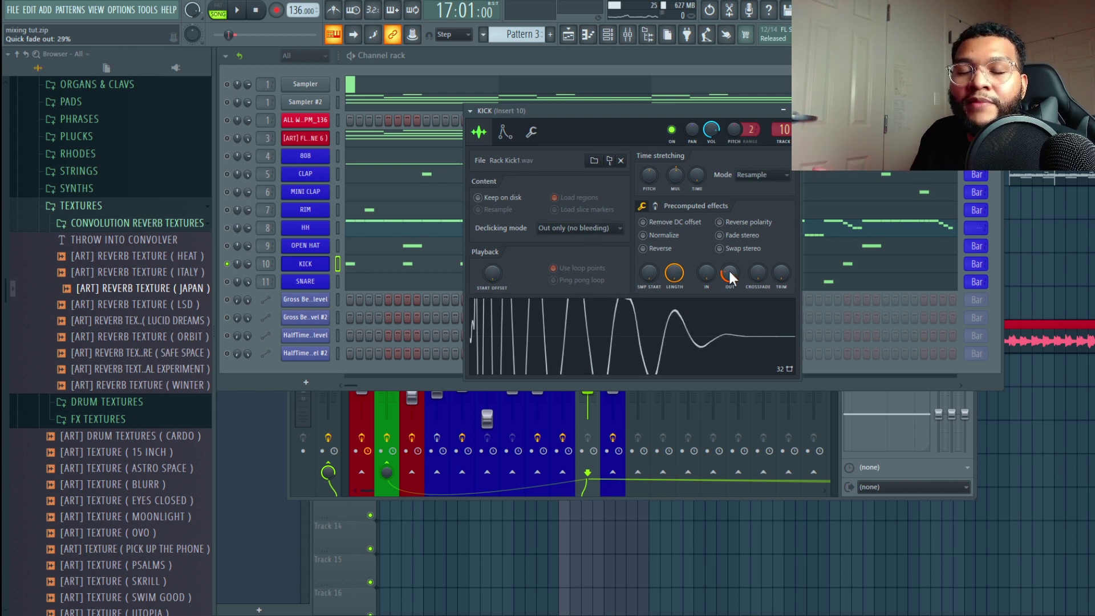
key(space)
drag(728, 268, 729, 271)
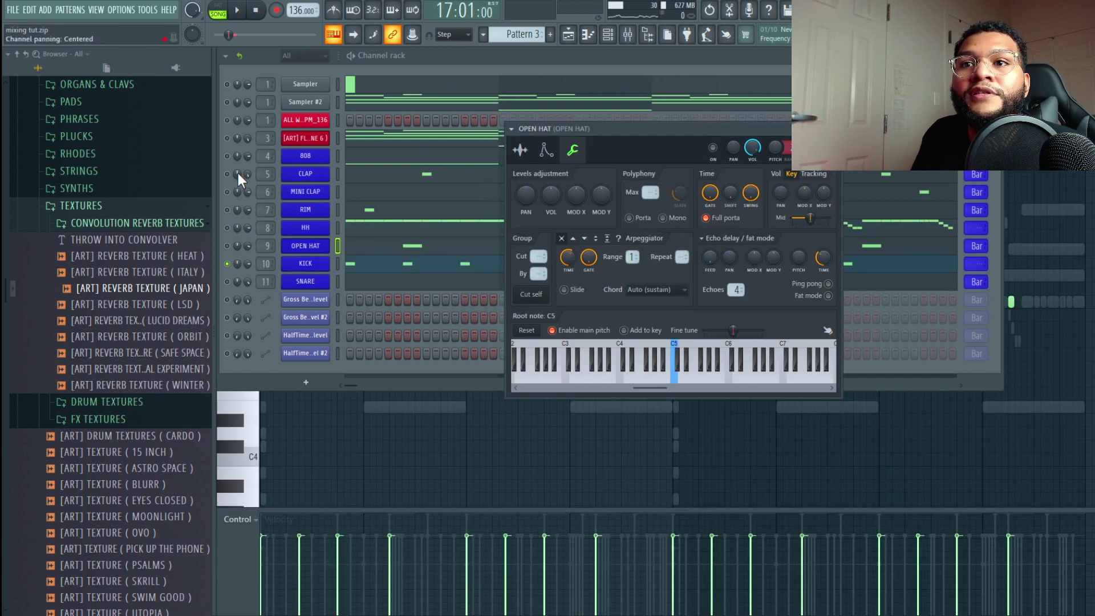
Step: Play the 808 together with the kick and try a quick fade out of 13% on the 808 sample
click(227, 157)
click(301, 156)
key(space)
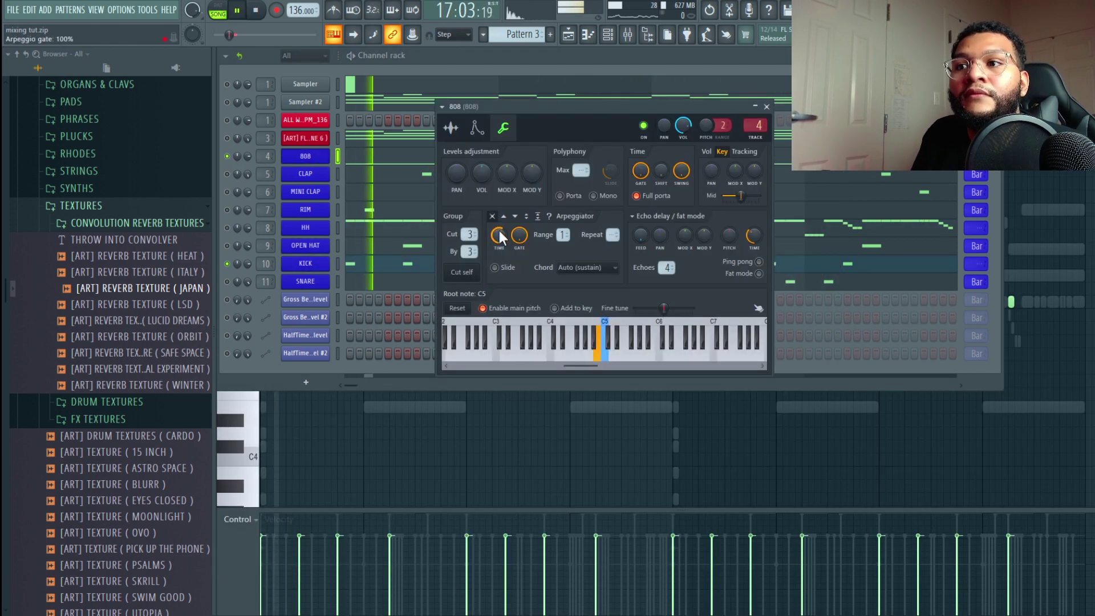
click(451, 128)
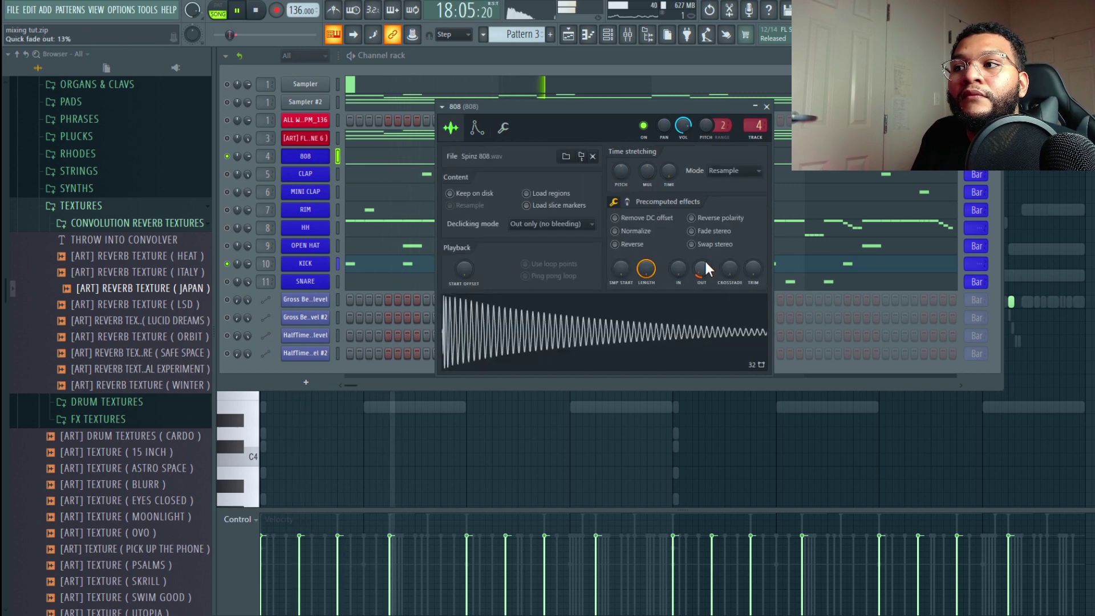
click(626, 168)
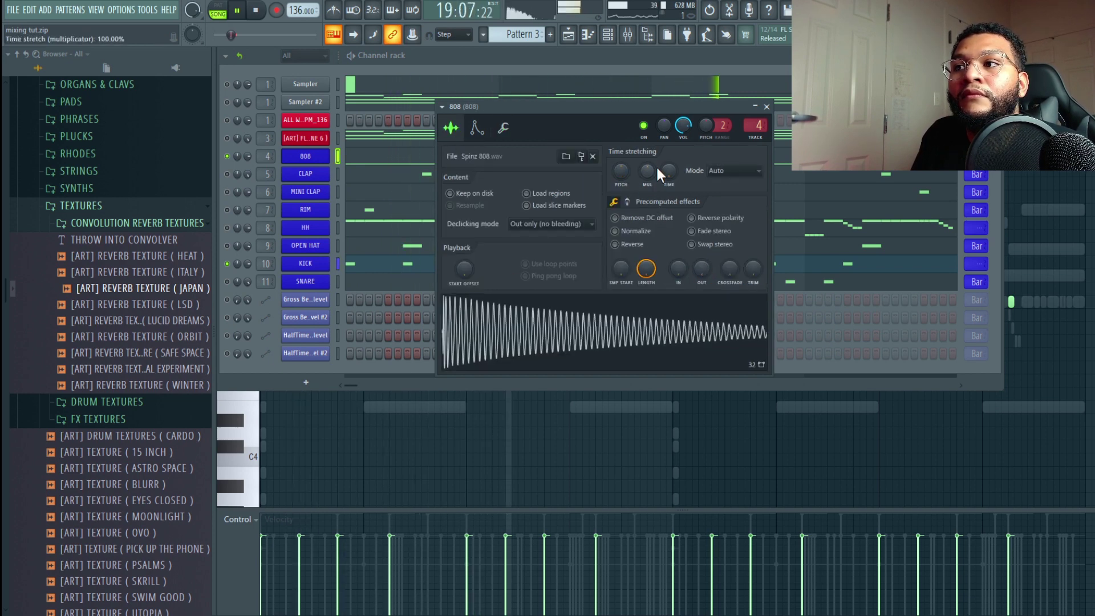
Step: Solo the CLAP, bring the 808 back in, and open the CLAP's sample settings while the beat plays
right_click(228, 173)
click(290, 173)
key(space)
click(227, 156)
click(284, 173)
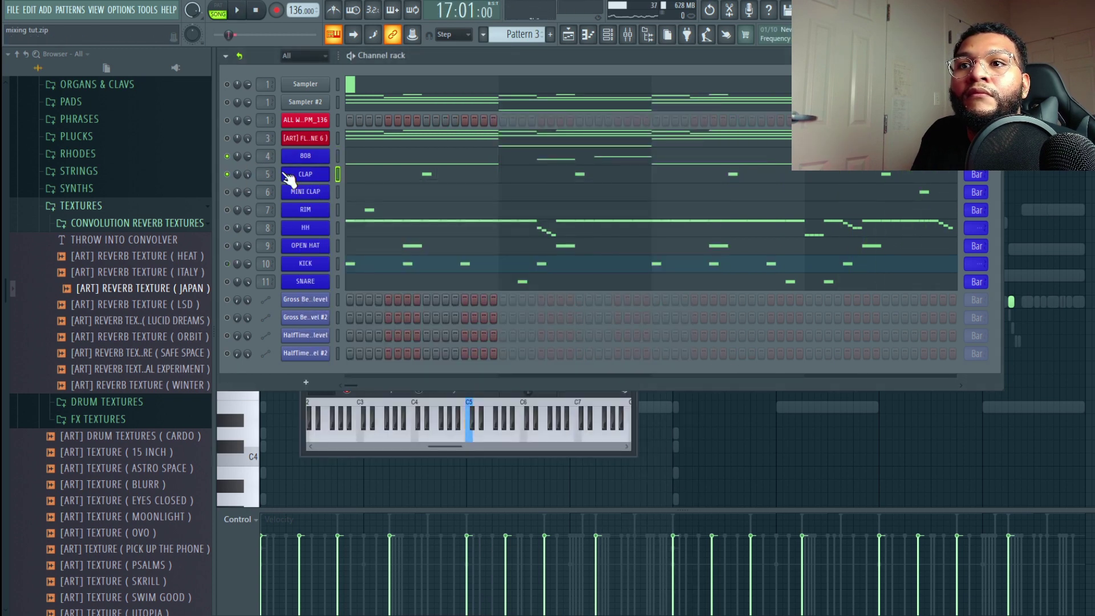
click(301, 175)
key(space)
click(314, 209)
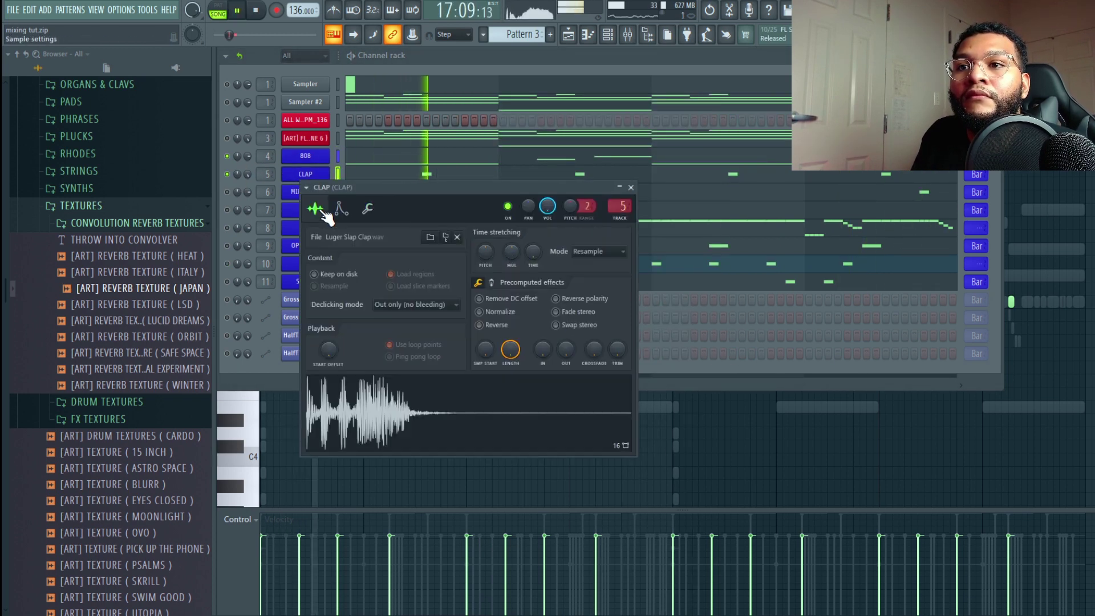
Step: Shorten the CLAP sample's length to about 41% with a slight fade out, comparing it against the reset settings
drag(565, 349, 618, 325)
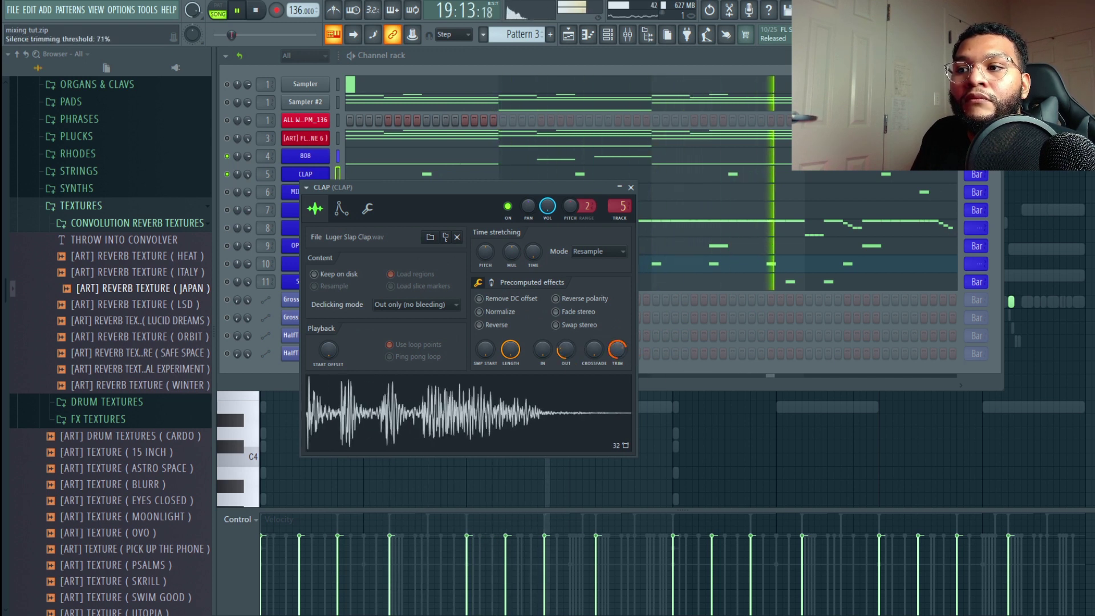
mouse_move(485, 352)
mouse_down()
mouse_move(485, 342)
mouse_move(485, 353)
mouse_up()
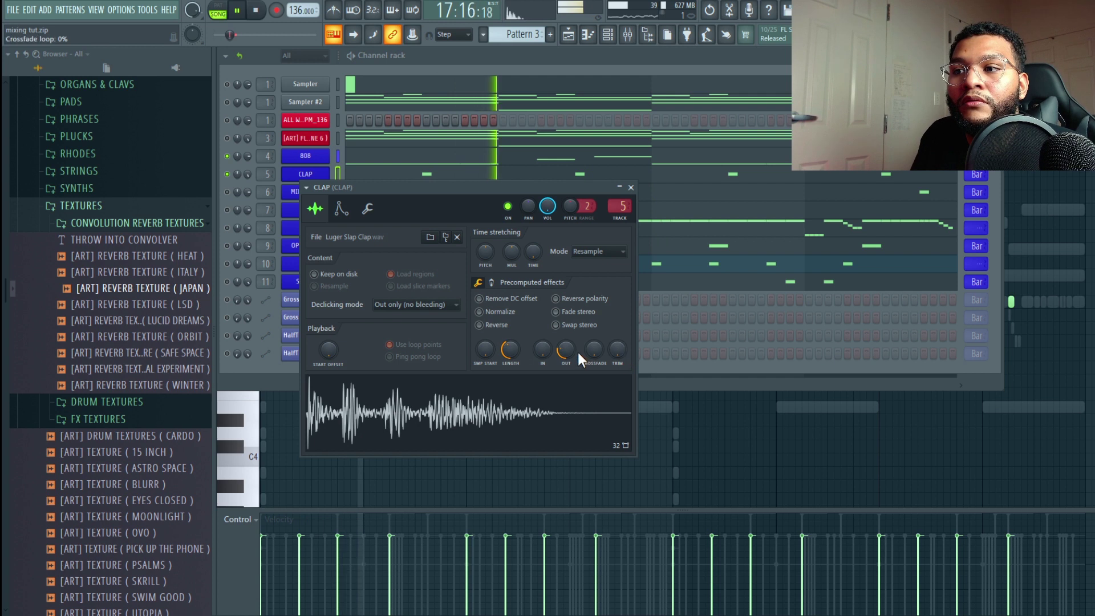
drag(566, 349, 521, 351)
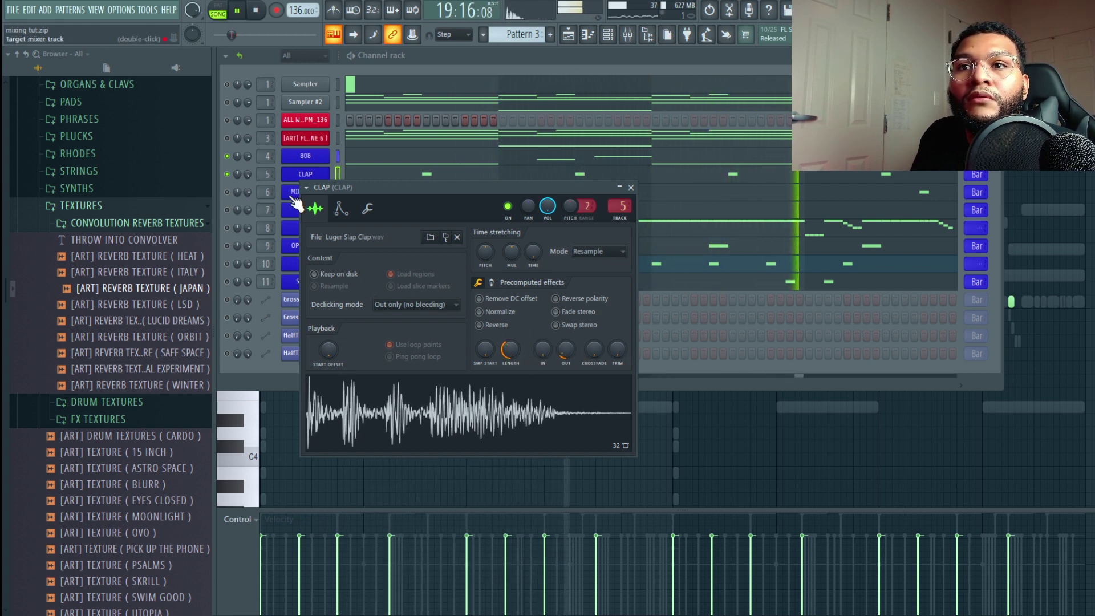
key(space)
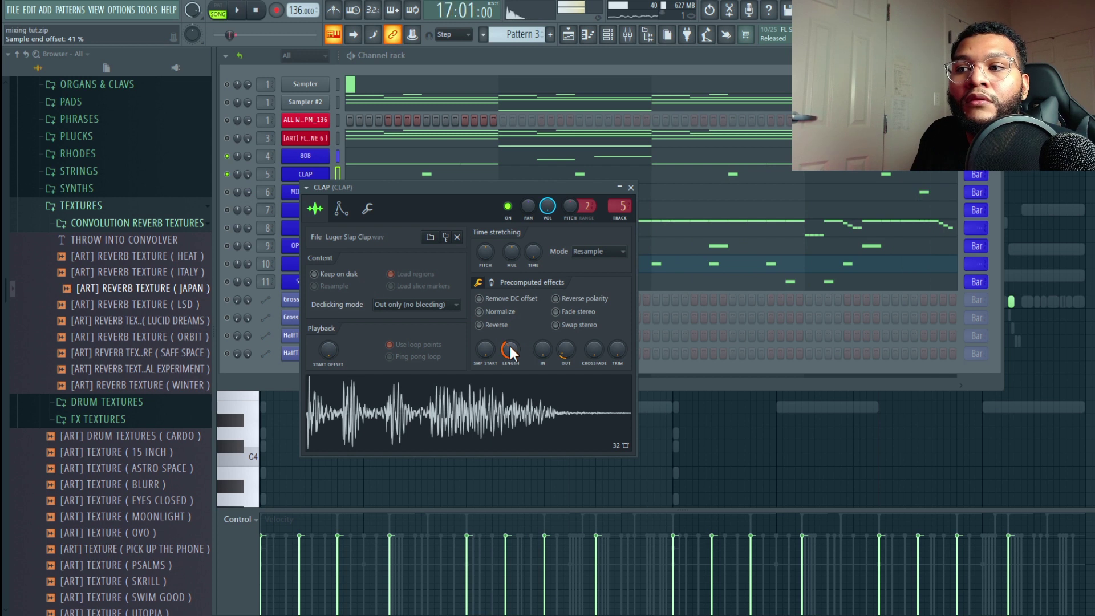
alt+click(509, 346)
alt+click(566, 350)
drag(509, 349, 509, 373)
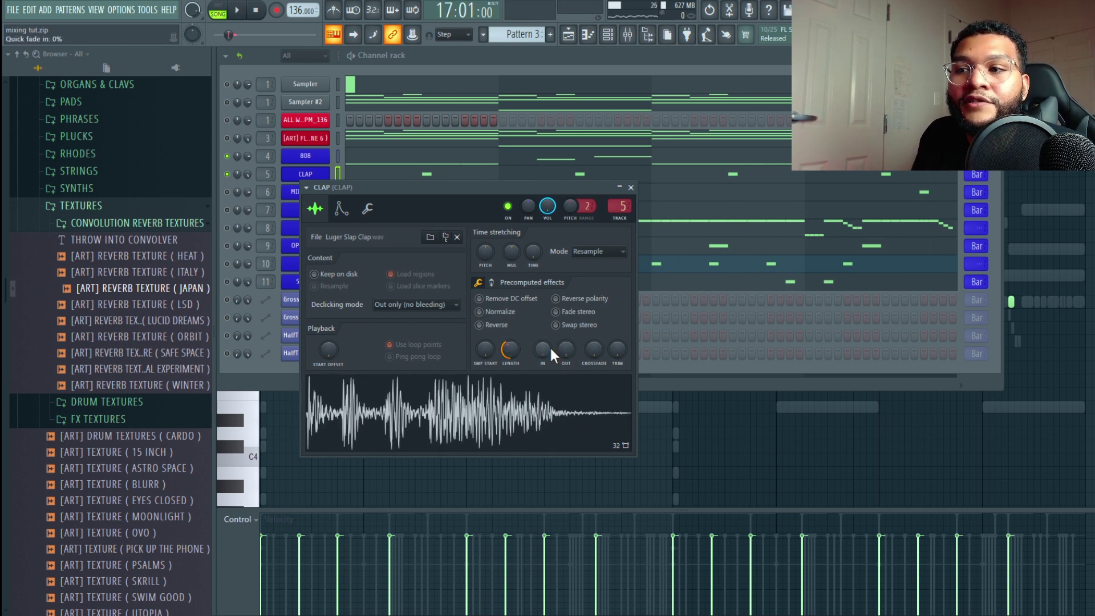
drag(565, 349, 566, 342)
key(space)
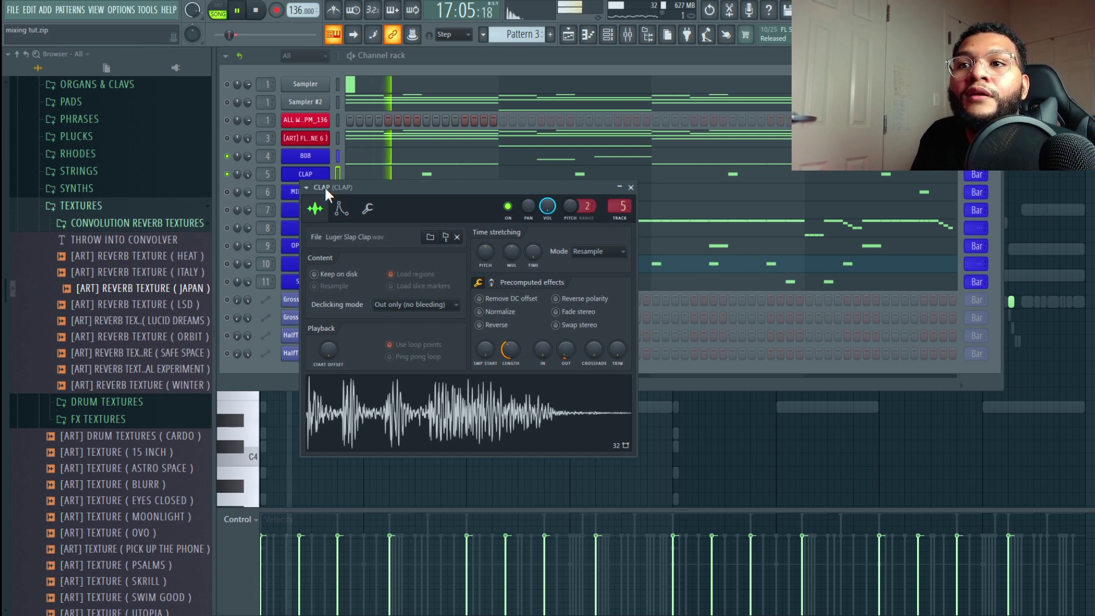
Step: Unmute the MINI CLAP and RIM channels and open the RIM's sample settings
click(295, 192)
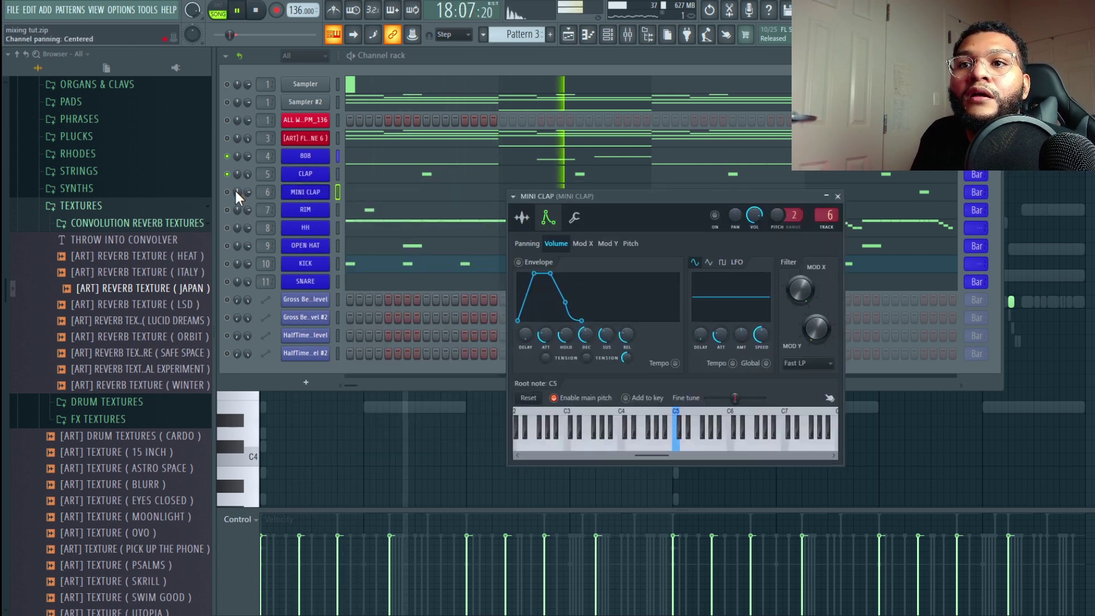
click(228, 192)
click(319, 211)
click(227, 209)
click(310, 210)
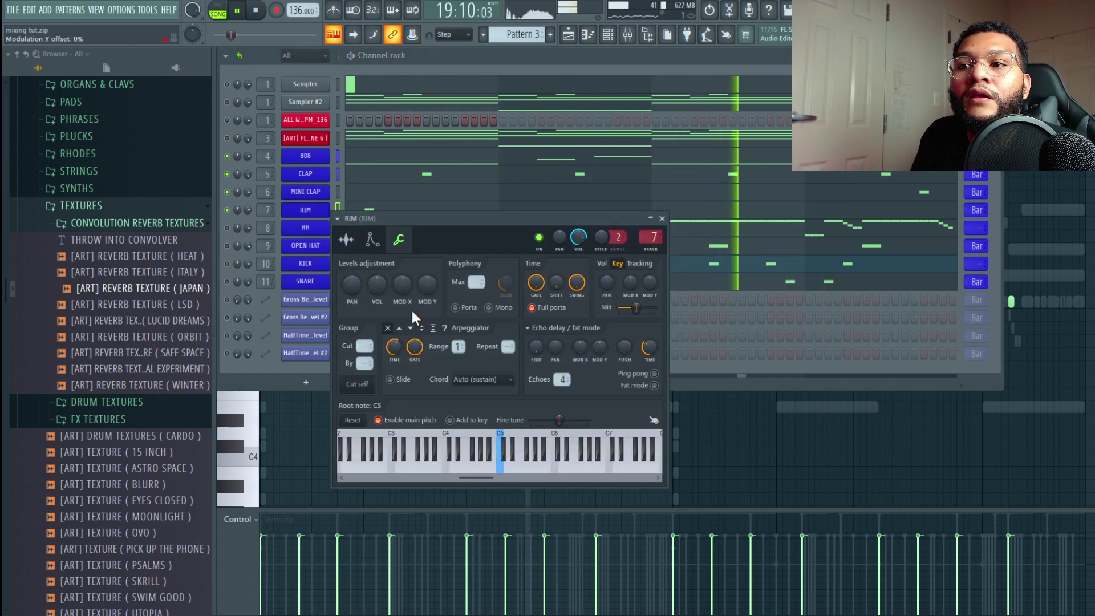
click(346, 239)
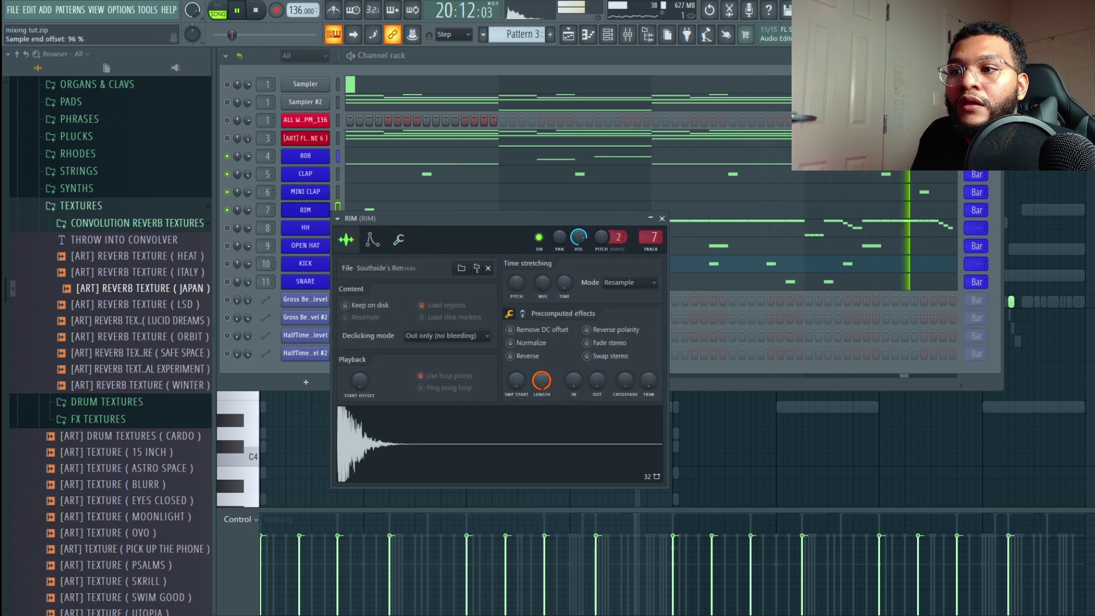
Step: Shorten the RIM sample's length to about 18% and set its quick fade out to 38%
drag(541, 381, 541, 426)
drag(537, 381, 537, 391)
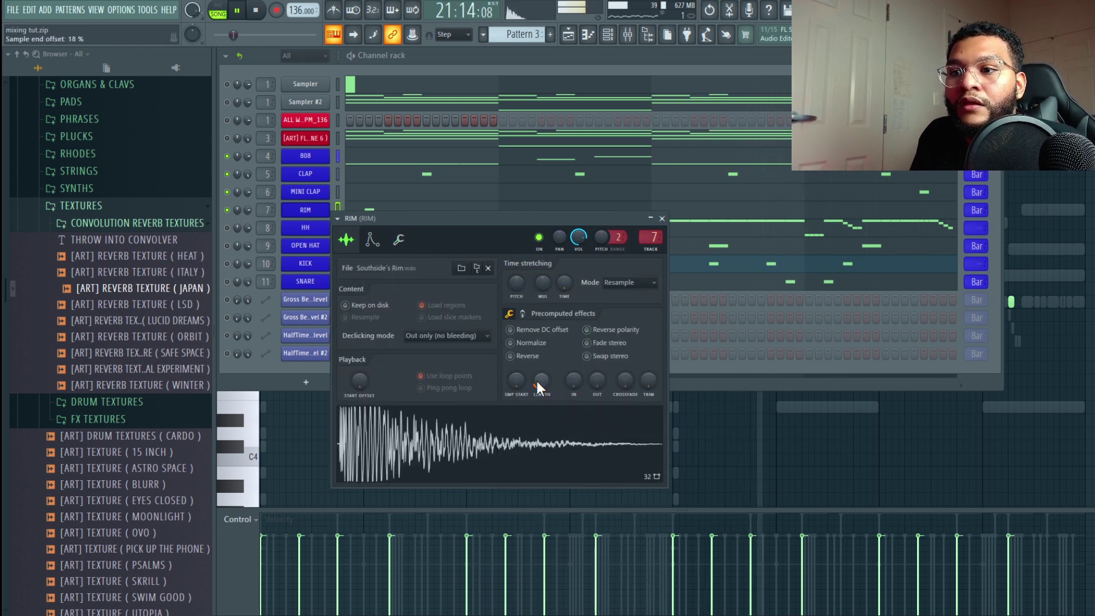
key(space)
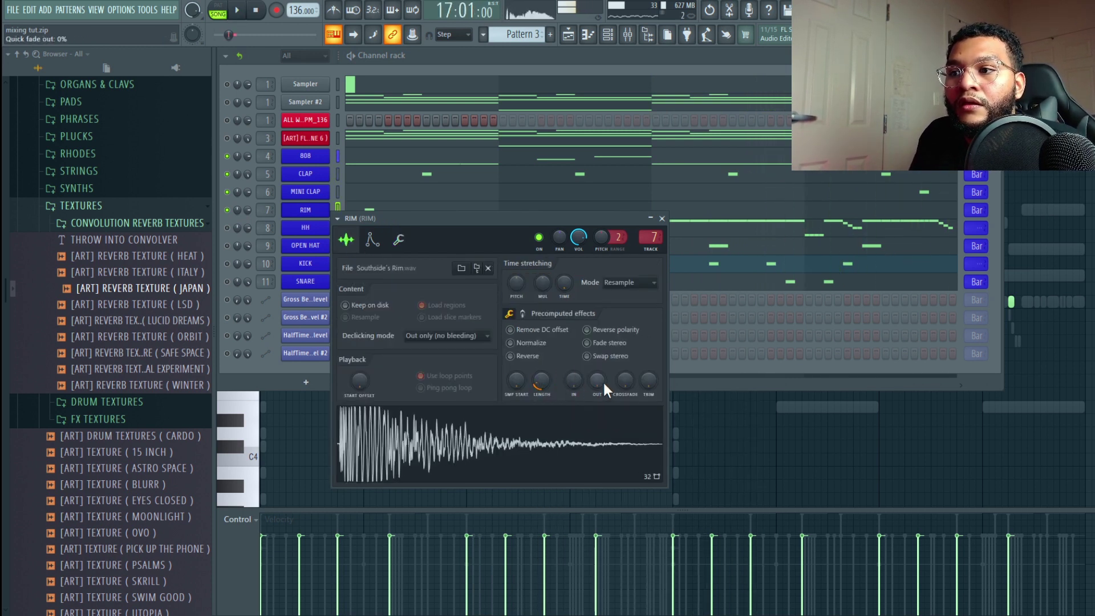
drag(603, 382, 603, 365)
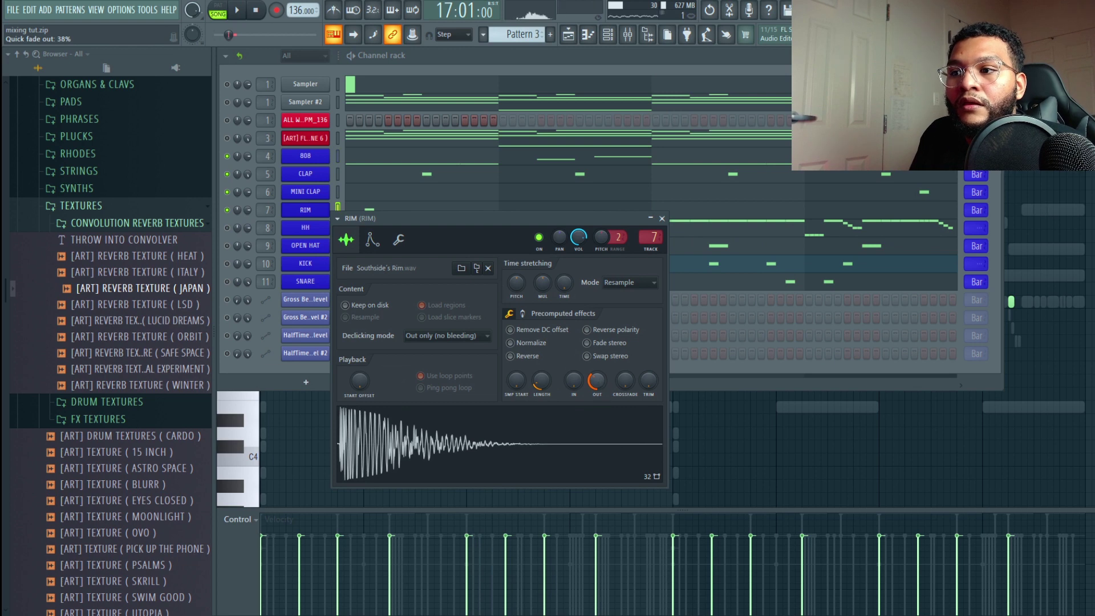
Step: Play the beat with the HH unmuted, open the HH's sample settings, and adjust its quick fade out
click(303, 229)
click(305, 228)
key(space)
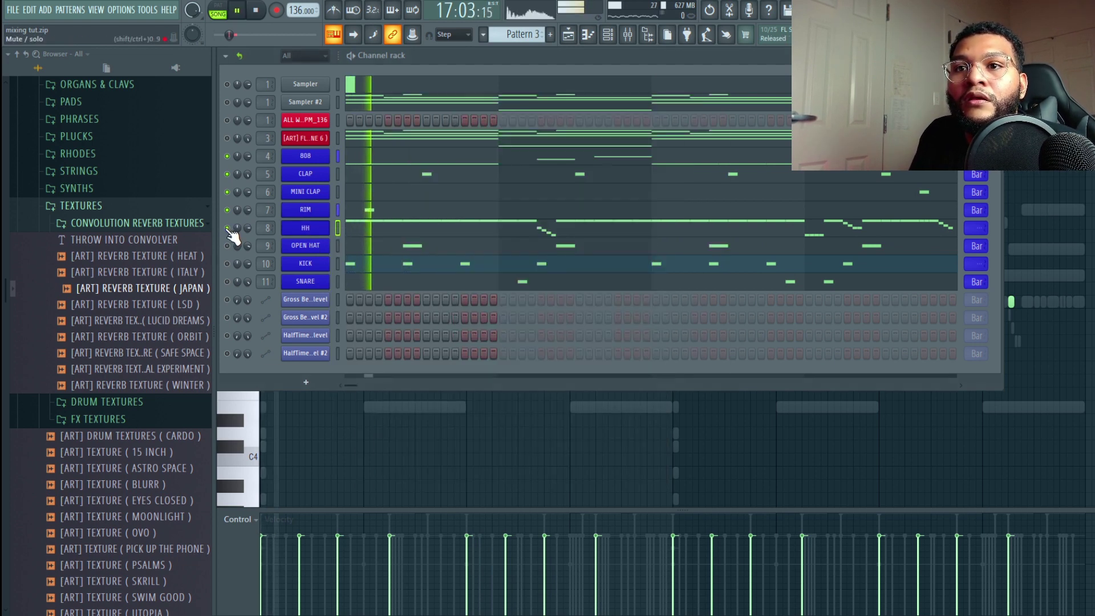
click(309, 232)
click(403, 124)
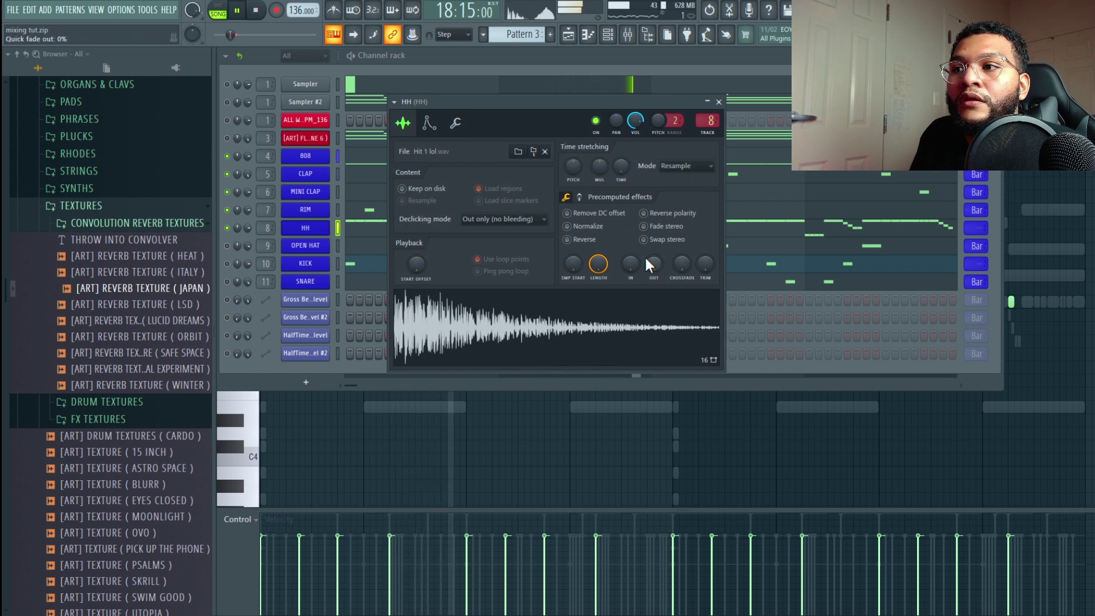
mouse_move(652, 263)
mouse_down()
mouse_move(653, 245)
mouse_move(653, 275)
mouse_up()
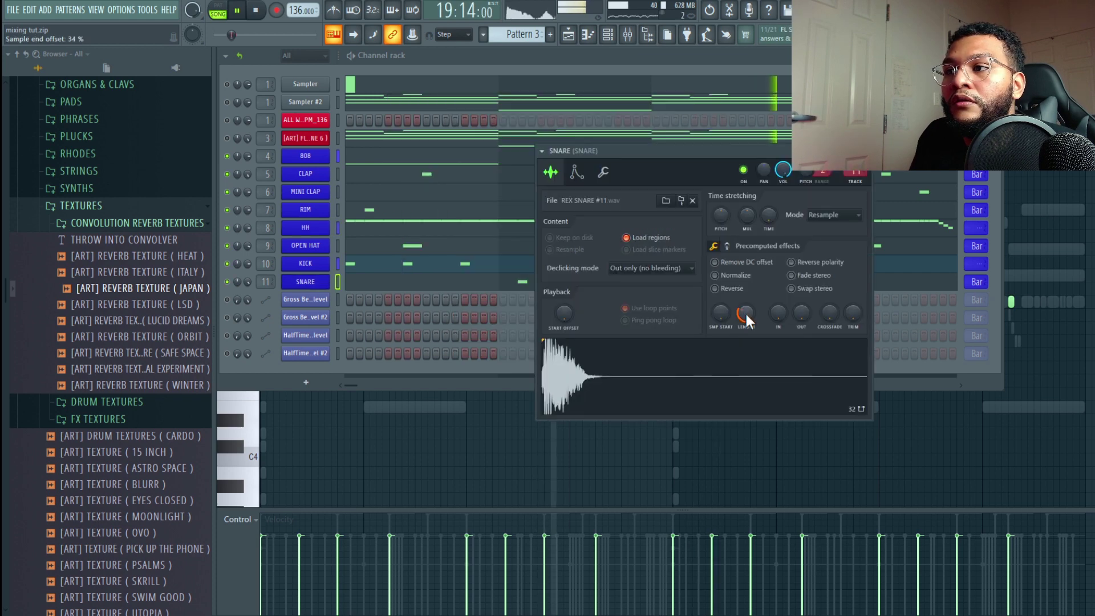
Step: Shorten the SNARE sample's length, set its quick fade out to 3%, and close its settings
drag(745, 314, 802, 309)
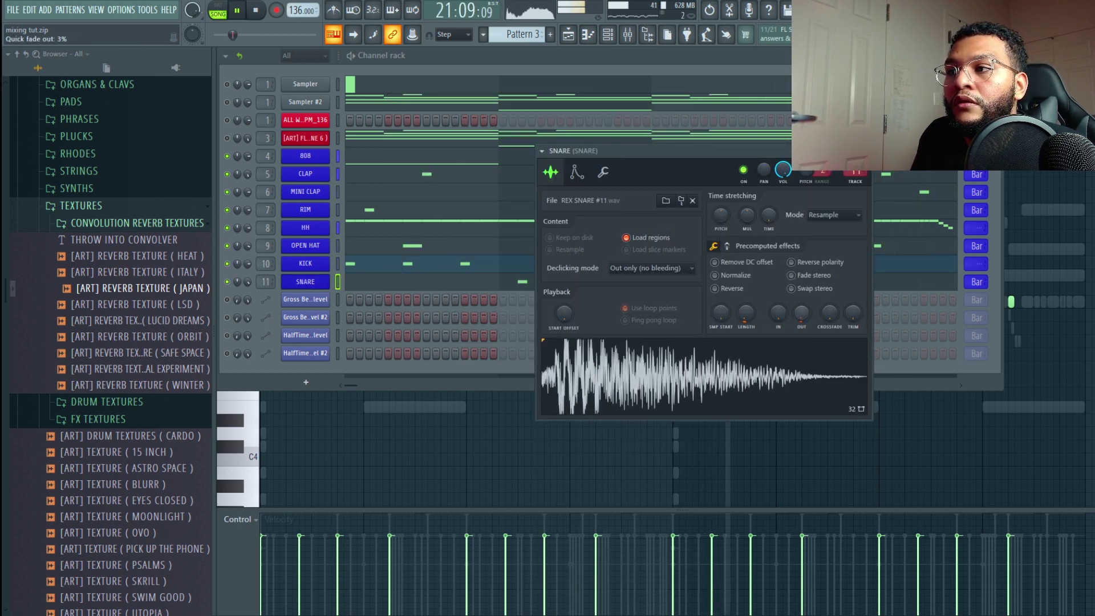
click(304, 284)
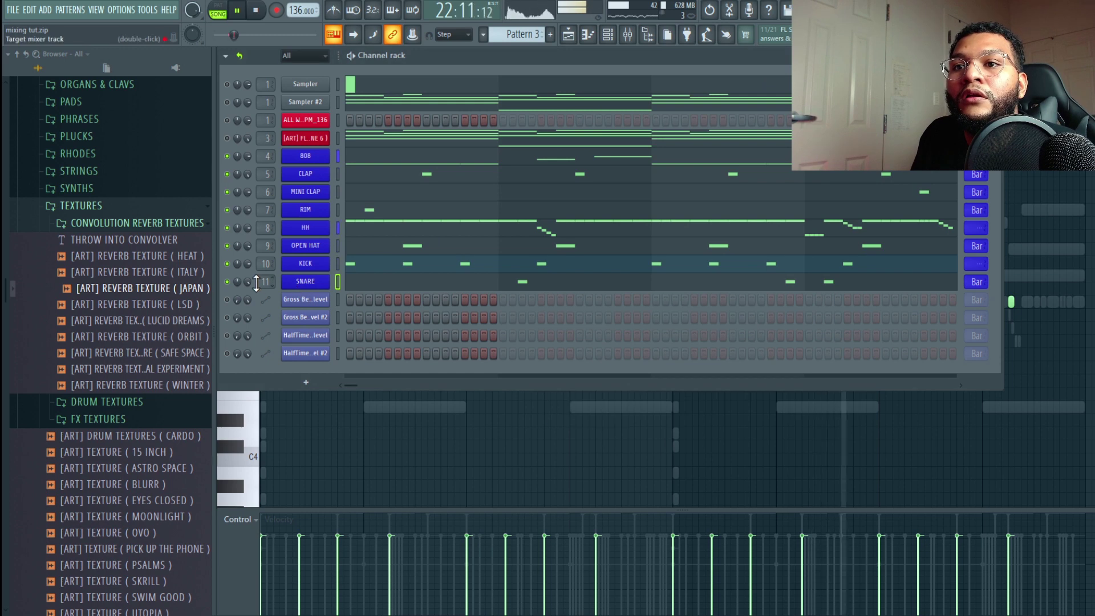
Step: Open the 808 mixer track's Fruity Fast Dist effect and move its window clear of the track meters
click(629, 36)
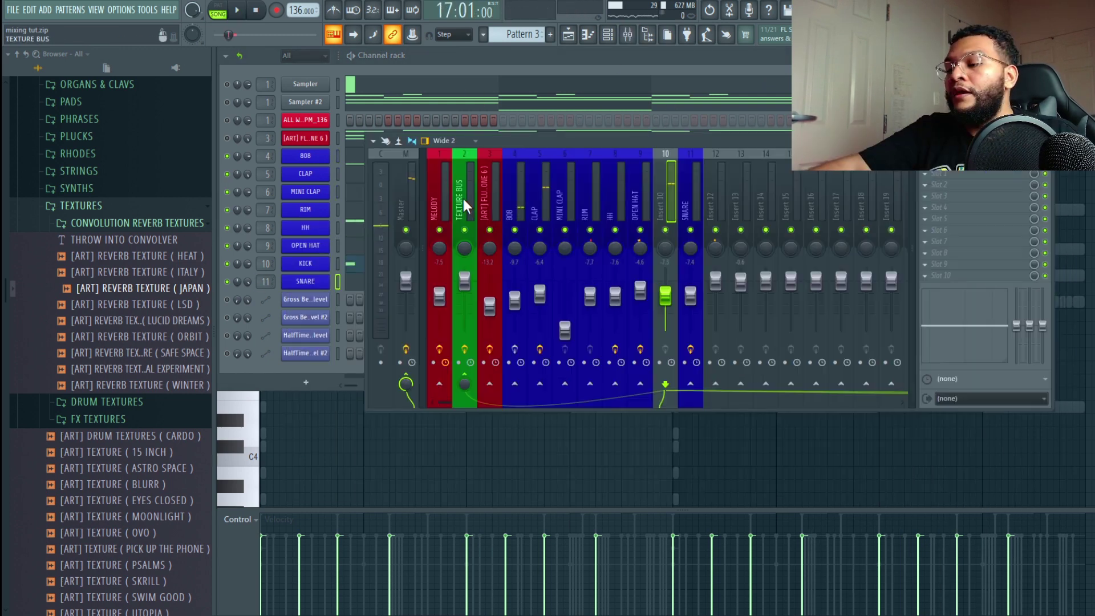
click(515, 202)
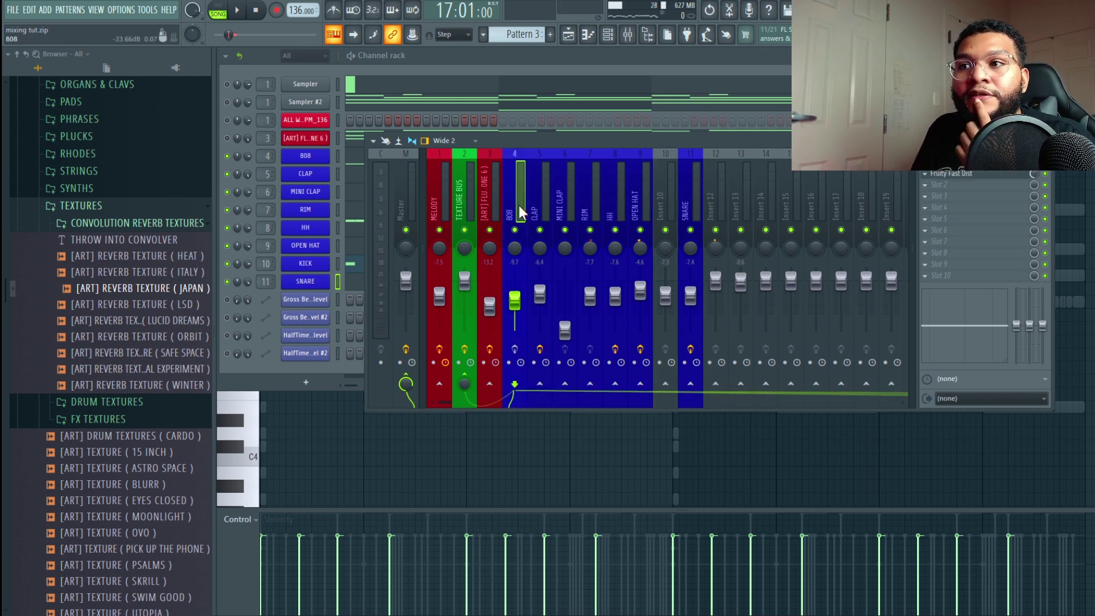
click(976, 175)
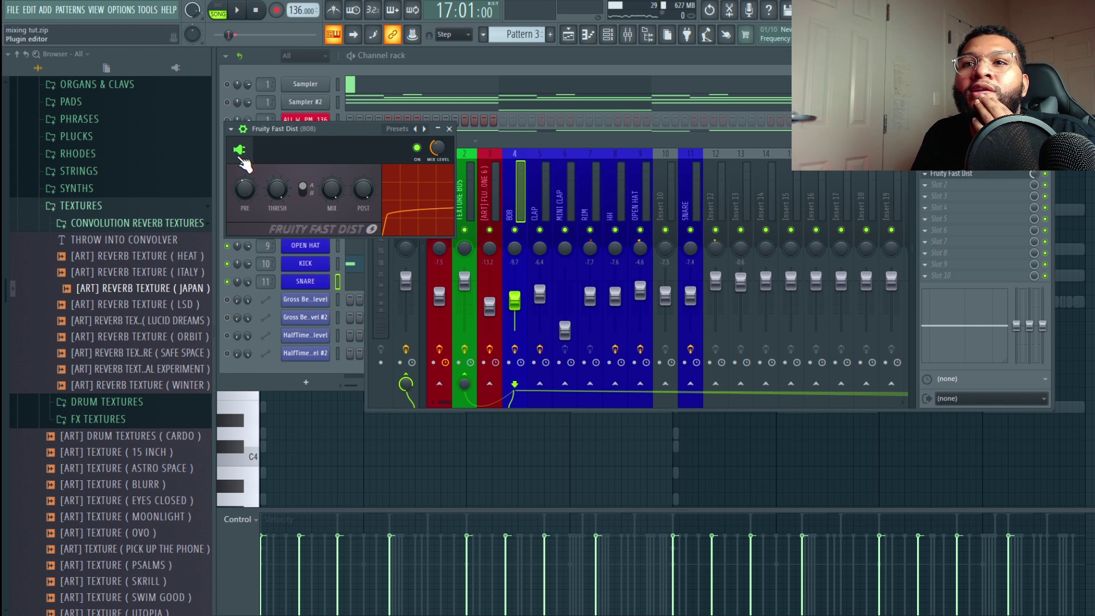
click(243, 129)
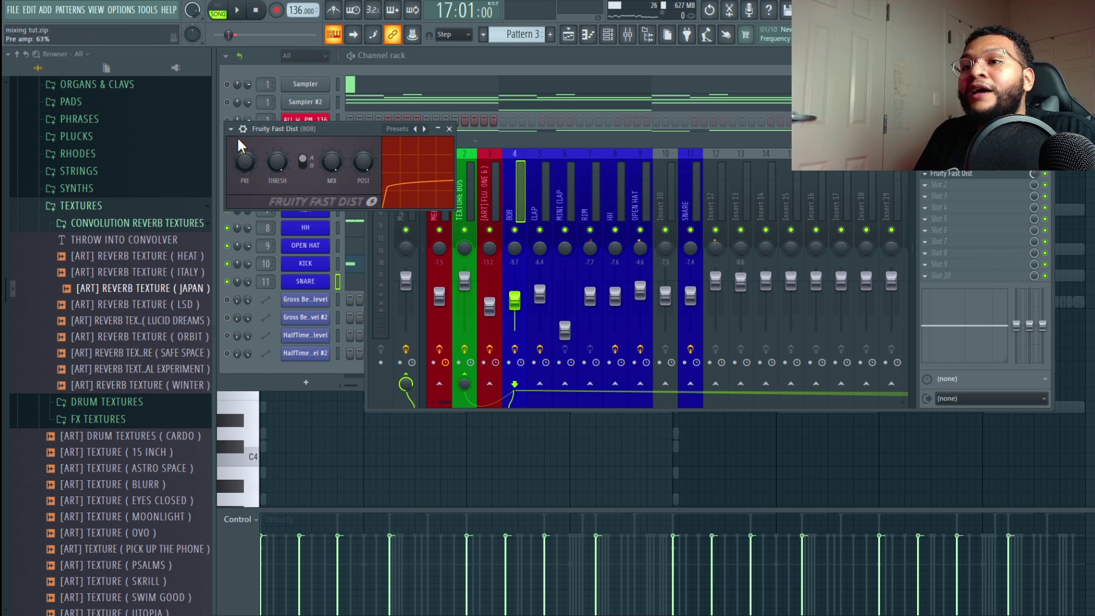
drag(289, 128, 292, 118)
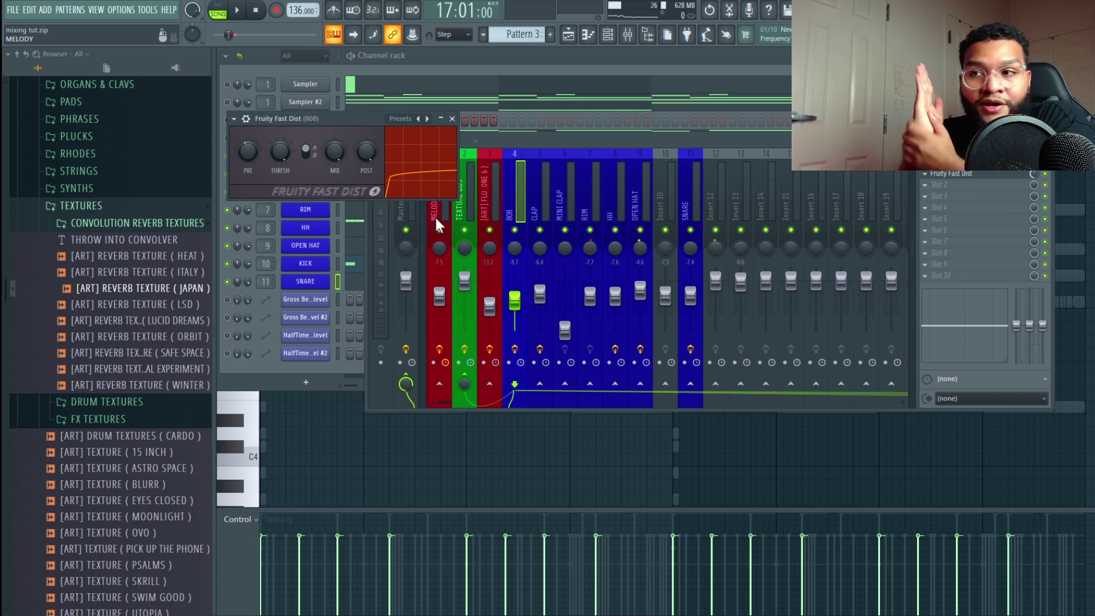
click(508, 185)
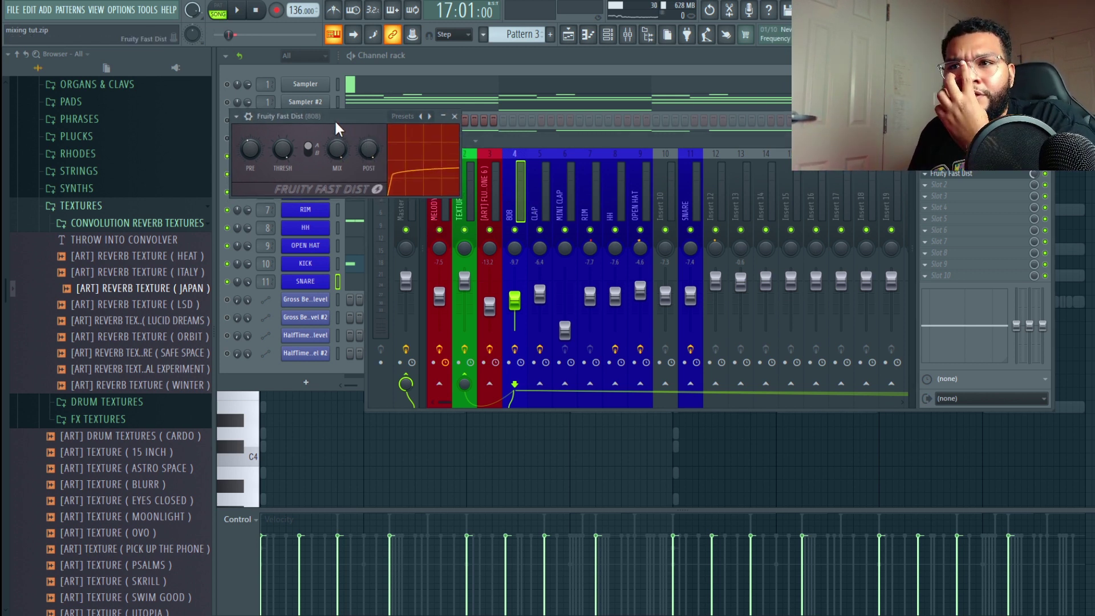
drag(334, 118, 525, 87)
Step: Solo the 808 track and compare its sound at different Fruity Fast Dist mix levels, including 100% and 43%
click(525, 206)
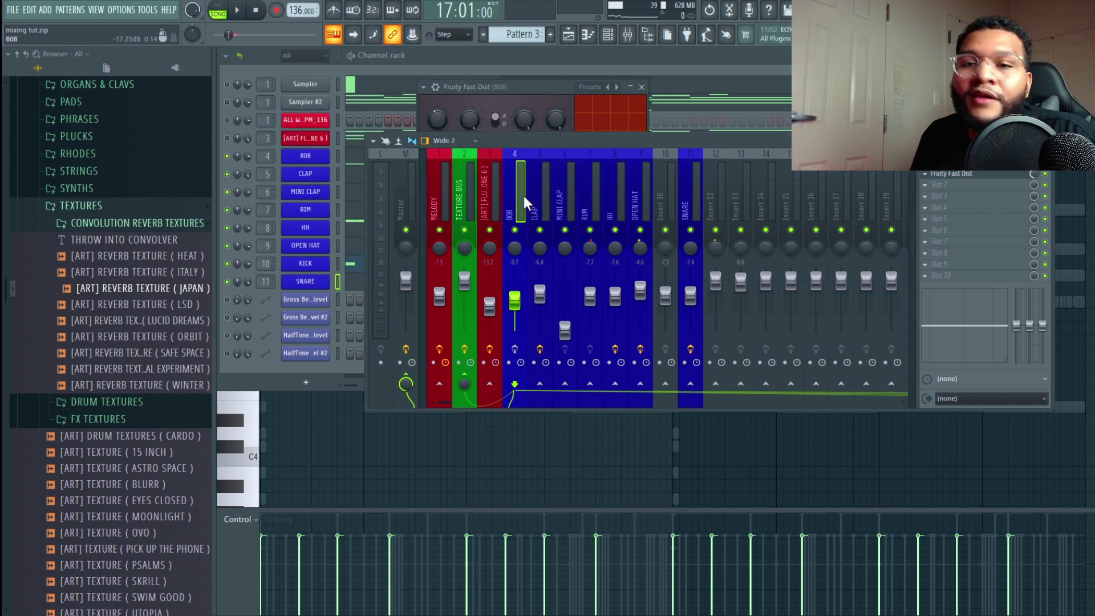
key(space)
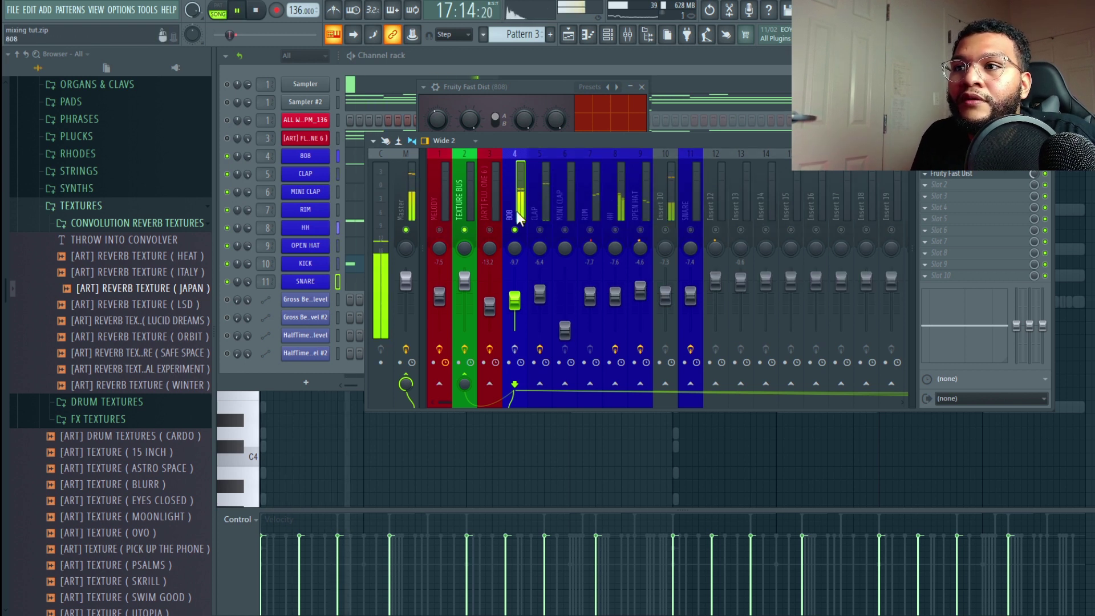
key(space)
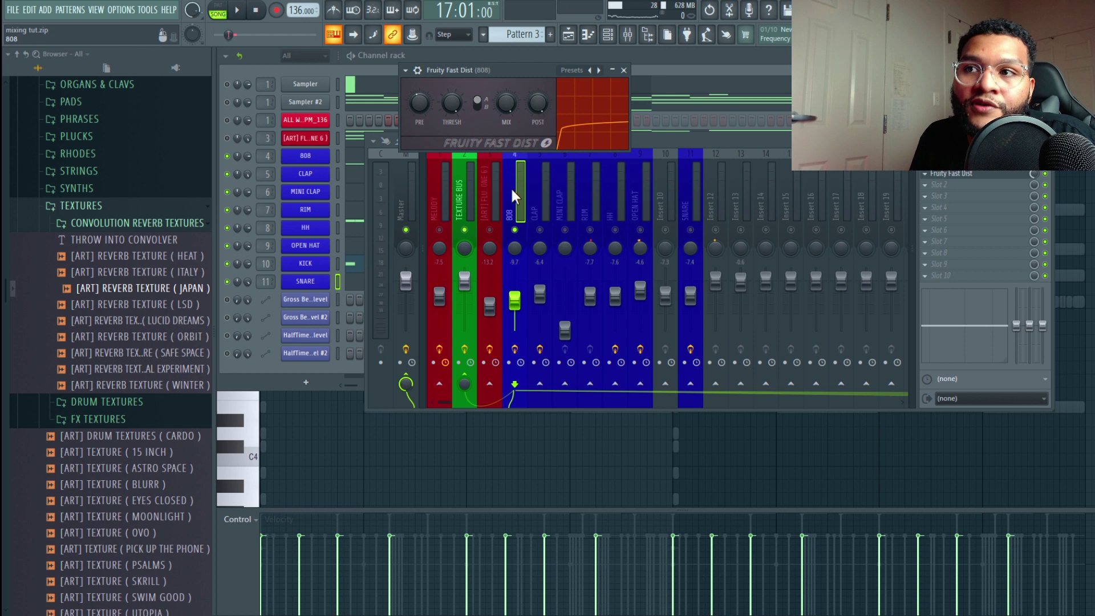
key(space)
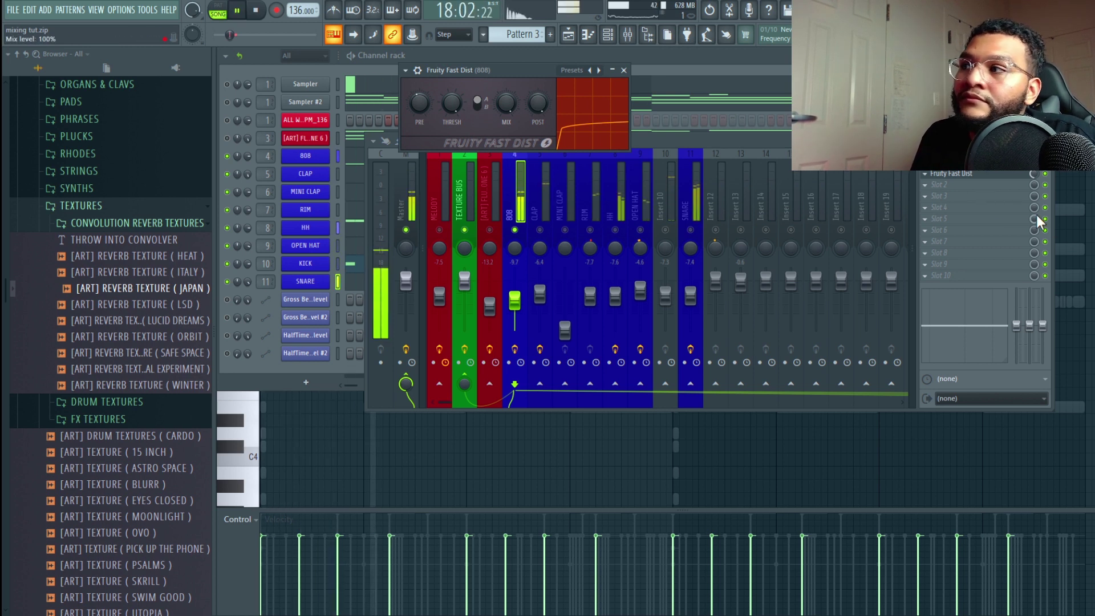
click(1032, 173)
drag(1074, 302, 1036, 173)
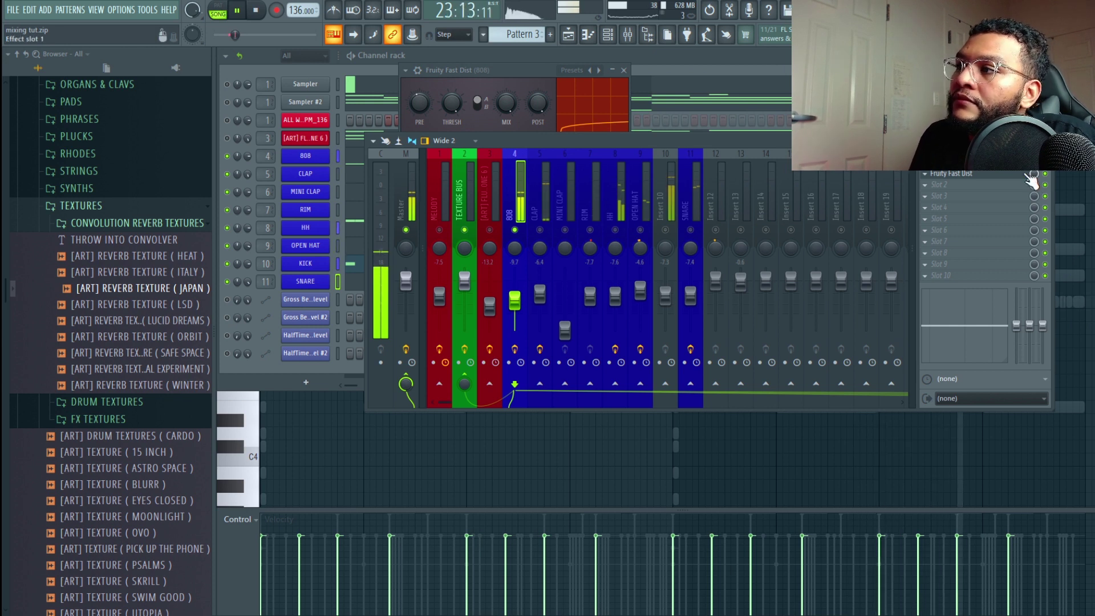
key(space)
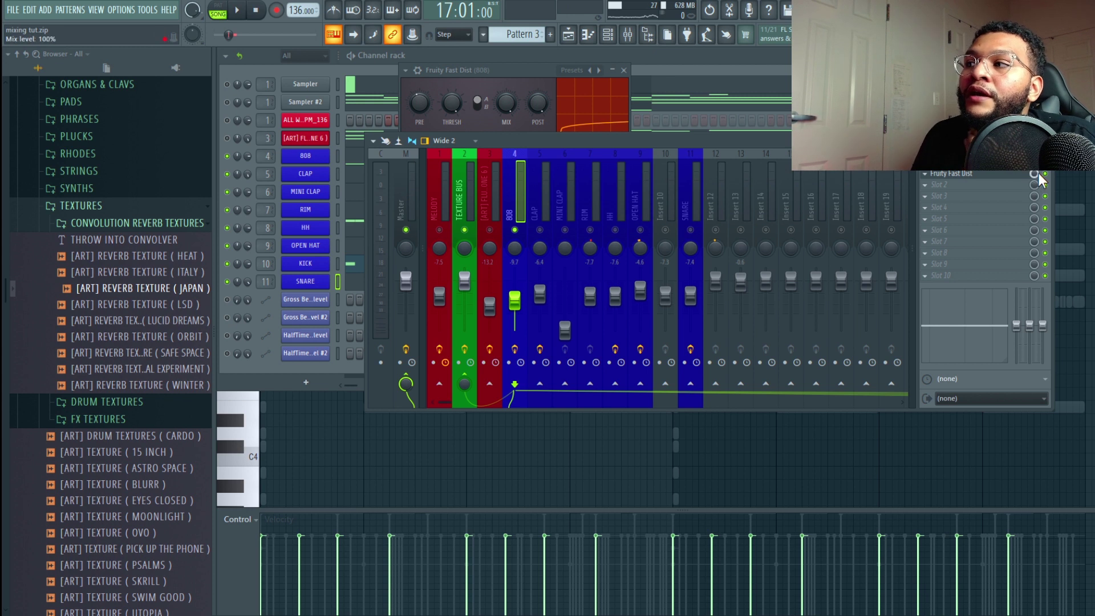
drag(1039, 173, 1038, 206)
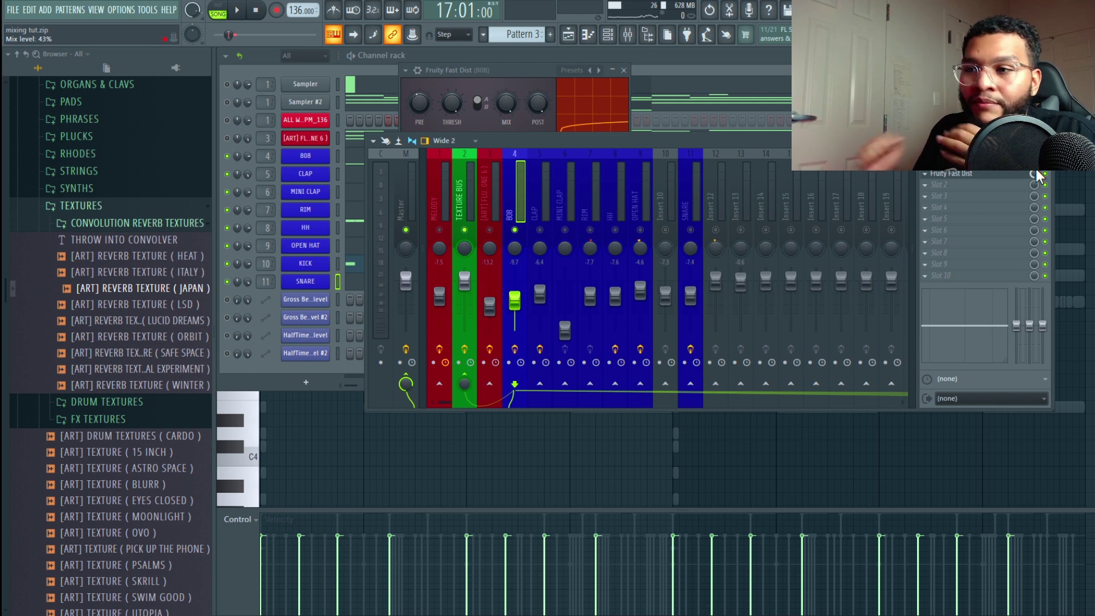
drag(1036, 169, 1036, 171)
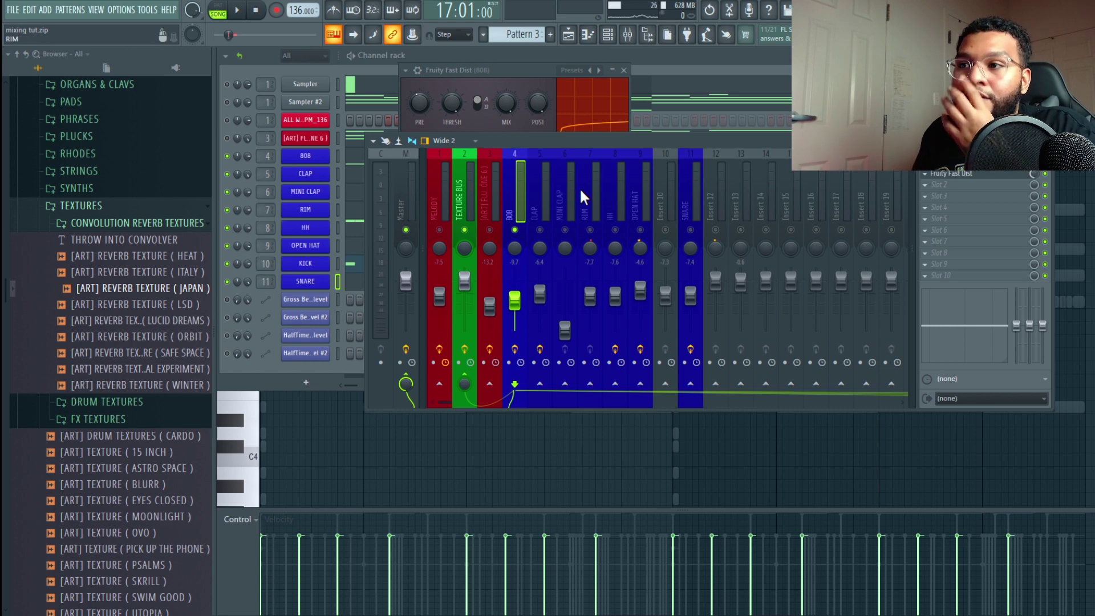
Step: Unsolo the 808, then lower the TEXTURE BUS to about -12 dB and the flute to -16.5 dB during playback
right_click(521, 229)
right_click(520, 228)
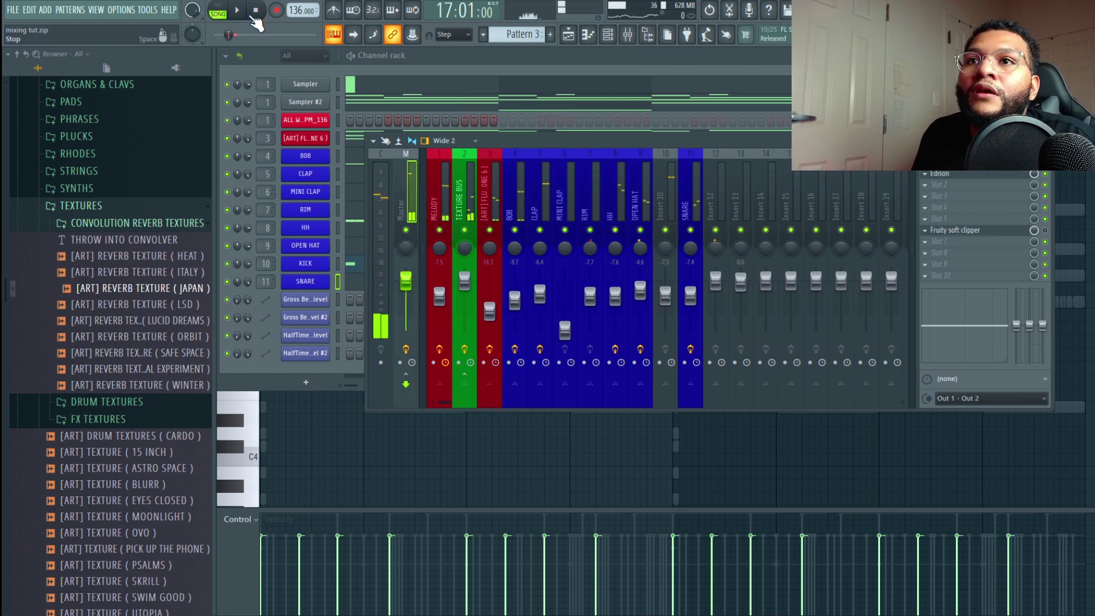
click(455, 187)
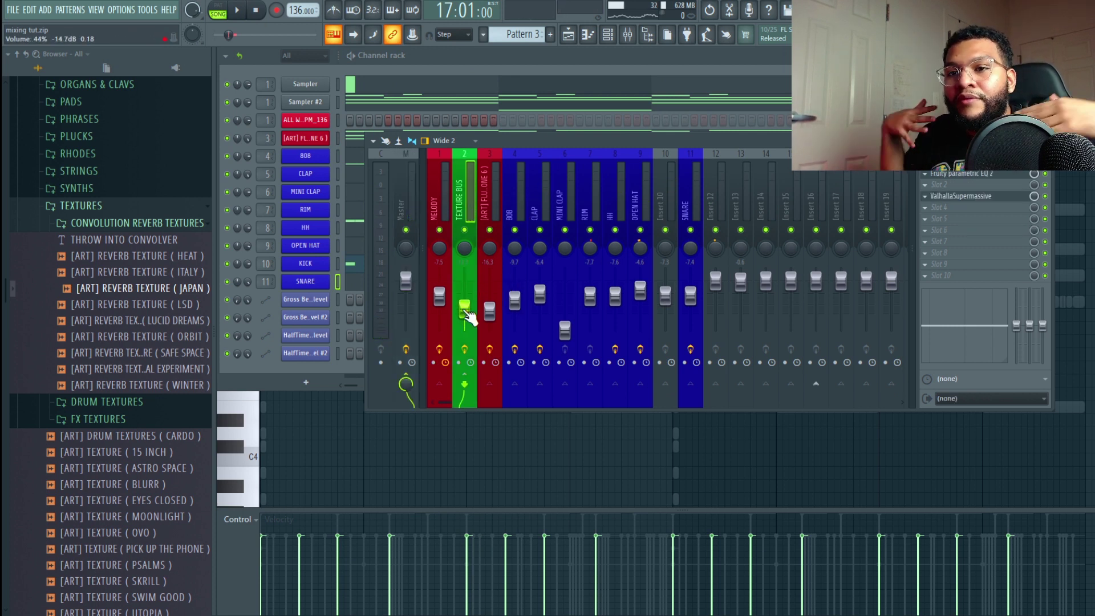
key(space)
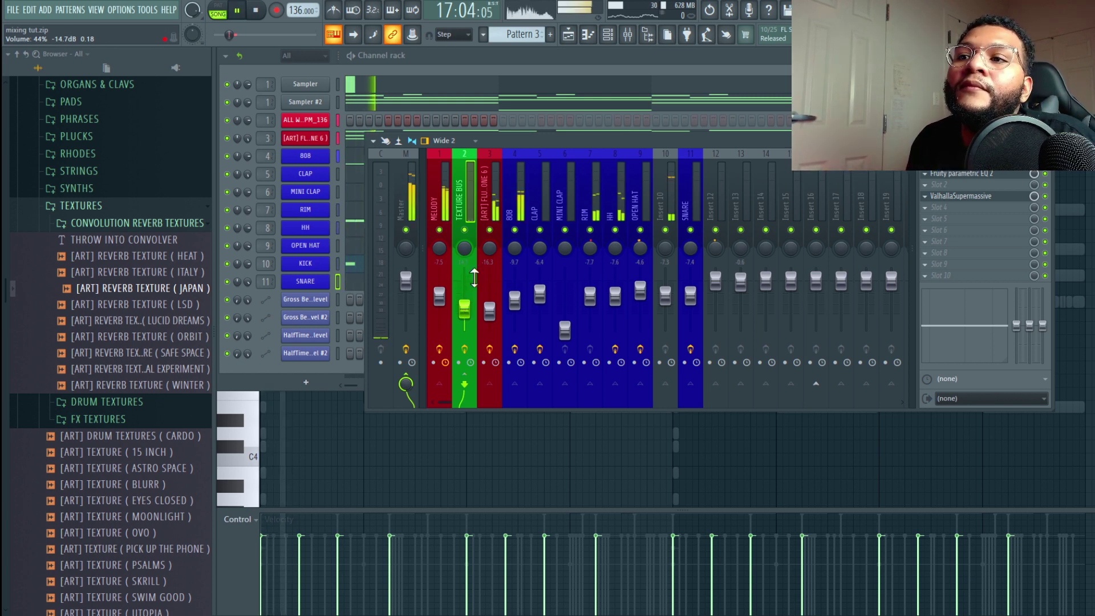
drag(465, 310, 489, 311)
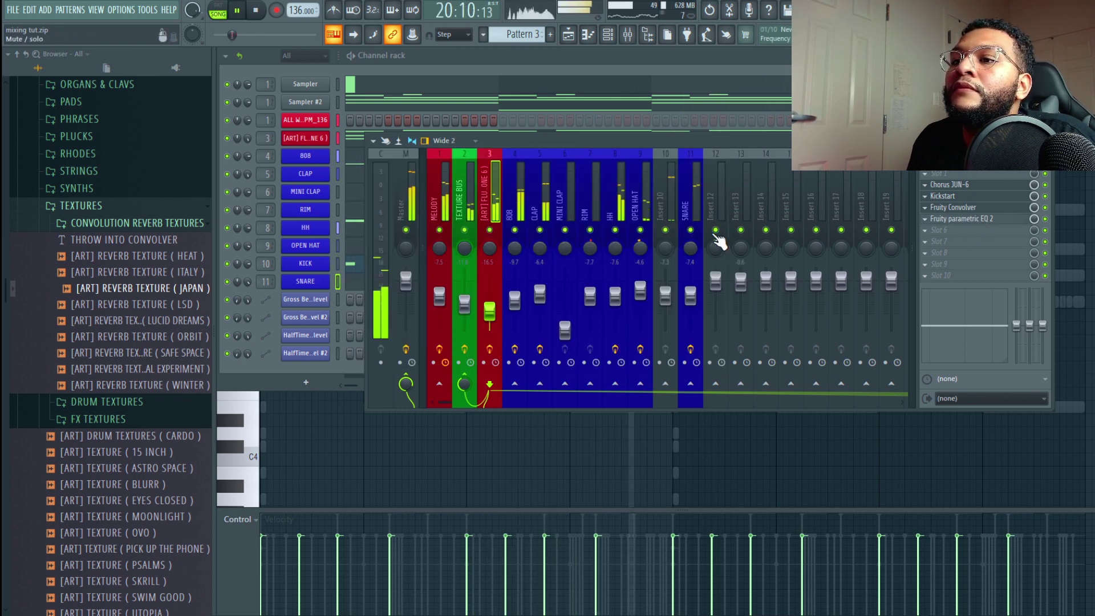
Step: Raise the low-cut frequency in the flute track's Fruity parametric EQ 2 and close the equalizer
click(962, 219)
drag(489, 258, 504, 252)
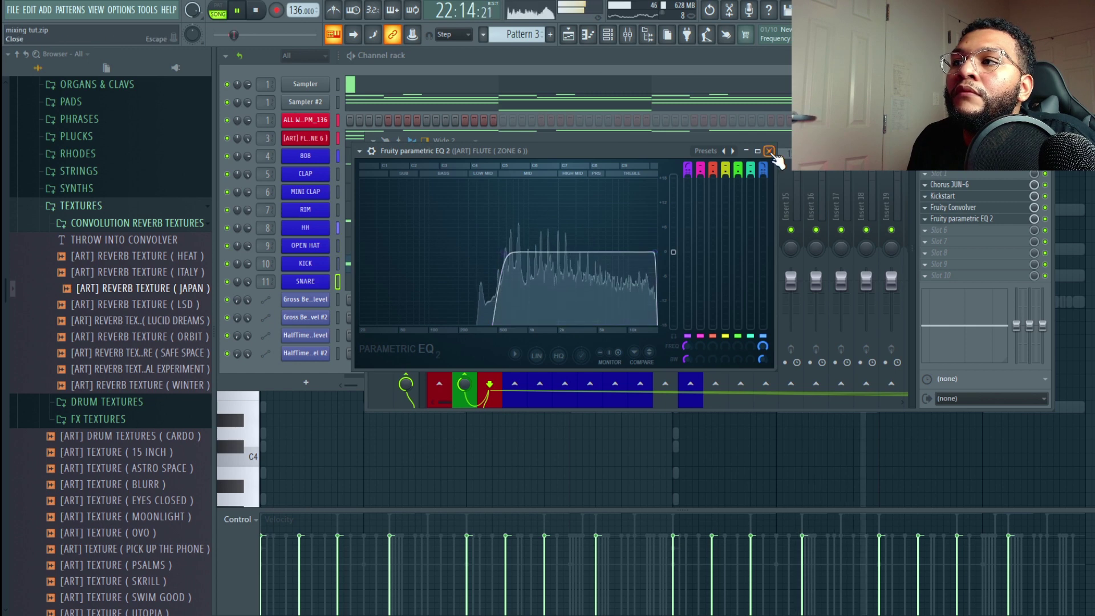
click(769, 151)
Step: Check the MELODY and flute tracks' effect chains, stop playback, and select the Master track
click(436, 211)
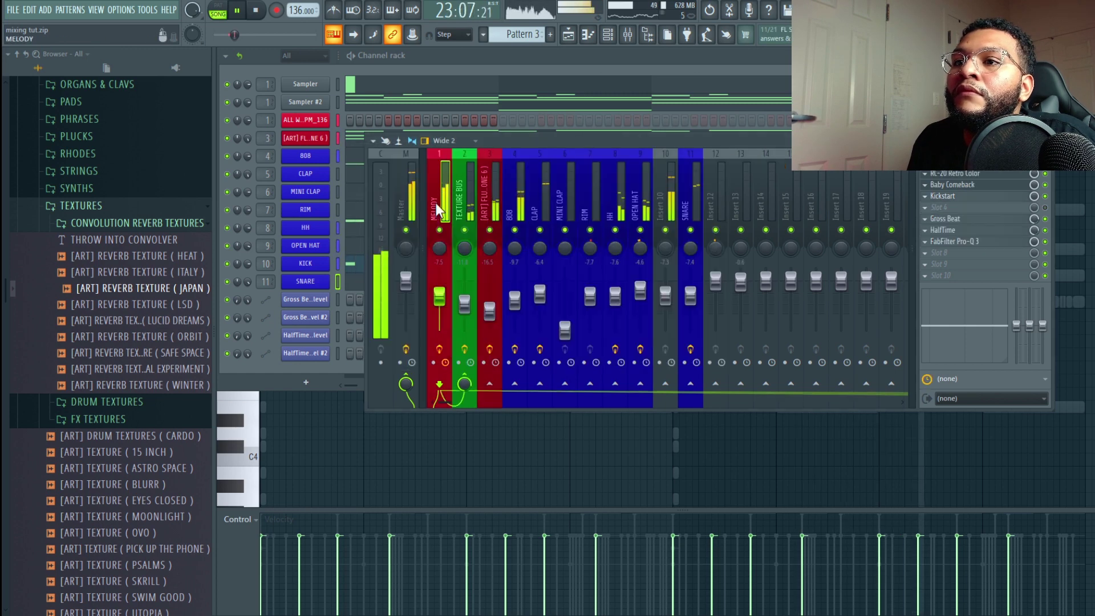
click(489, 234)
key(space)
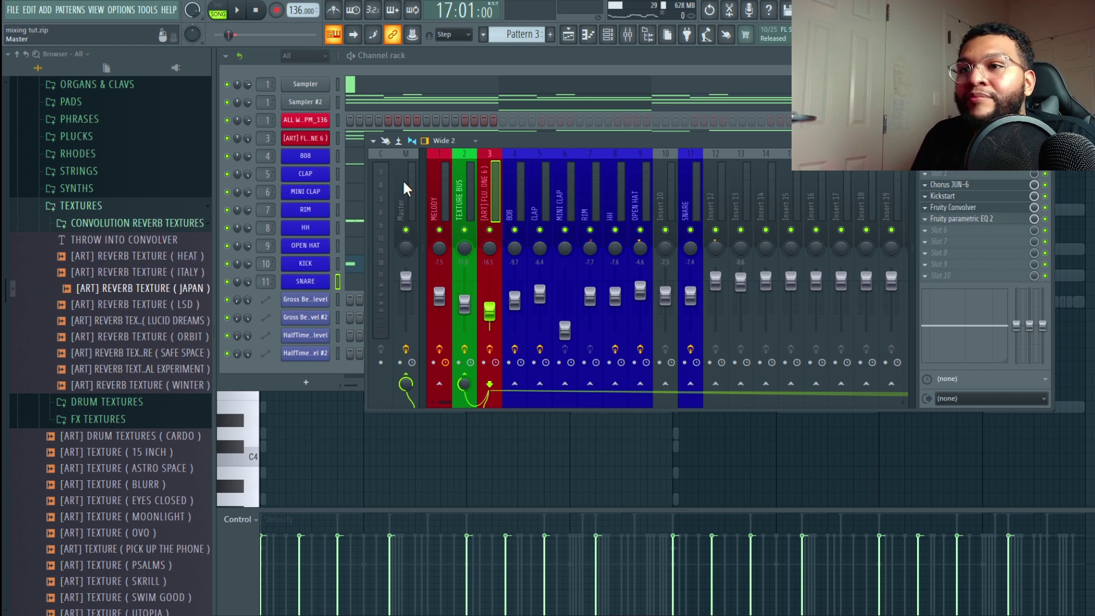
click(406, 191)
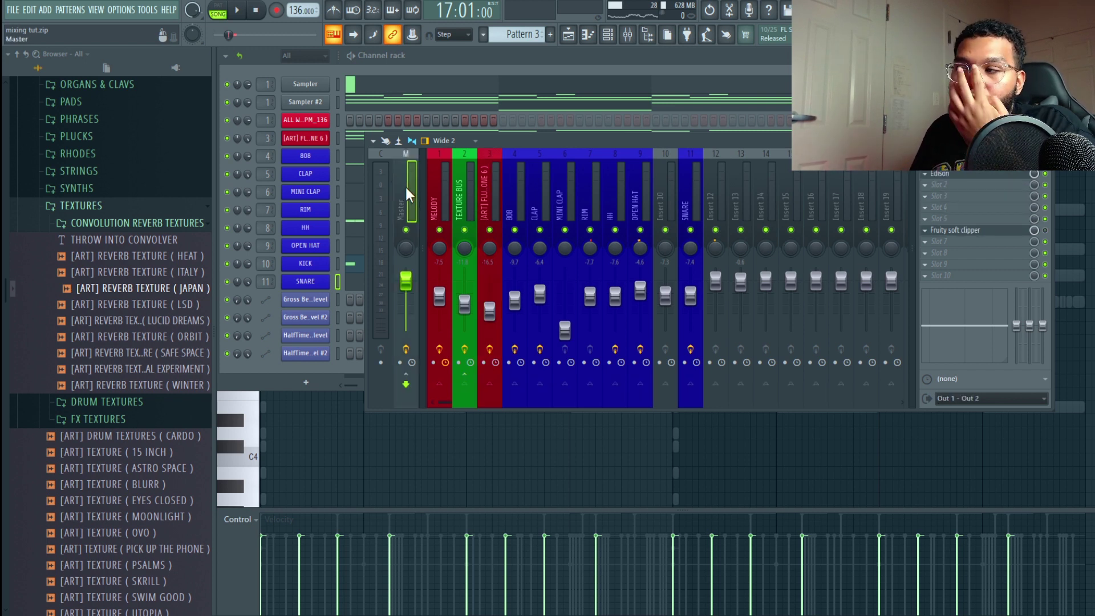